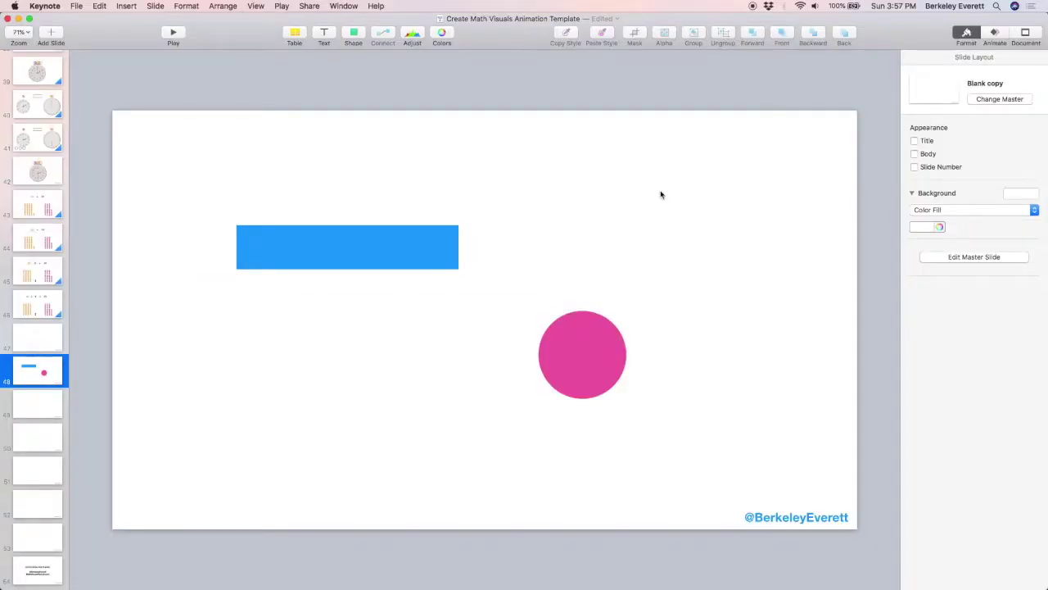
- Open the Animate inspector for slide 48 and list its transition effects
{"action": "left_click", "coordinate": [993, 33]}
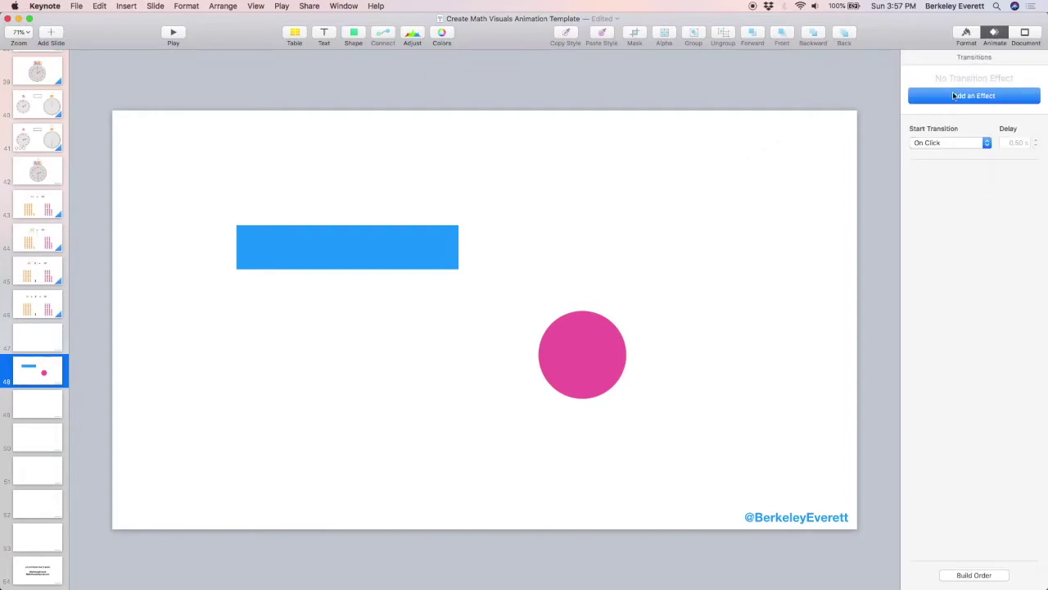
{"action": "left_click", "coordinate": [949, 97]}
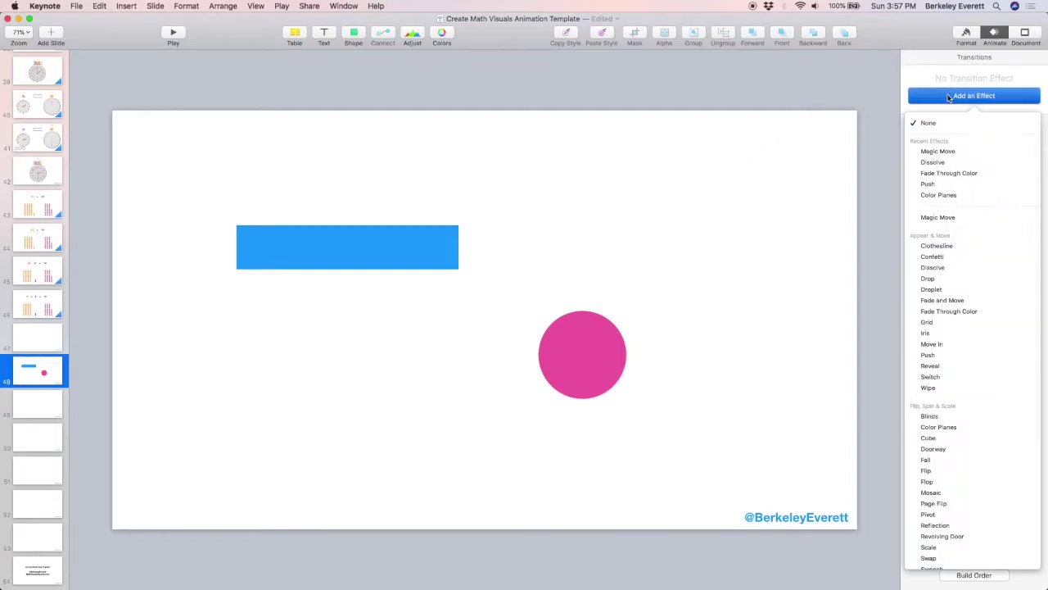
- Give slide 48 a Magic Move transition and duplicate it as slide 49
{"action": "left_click", "coordinate": [949, 153]}
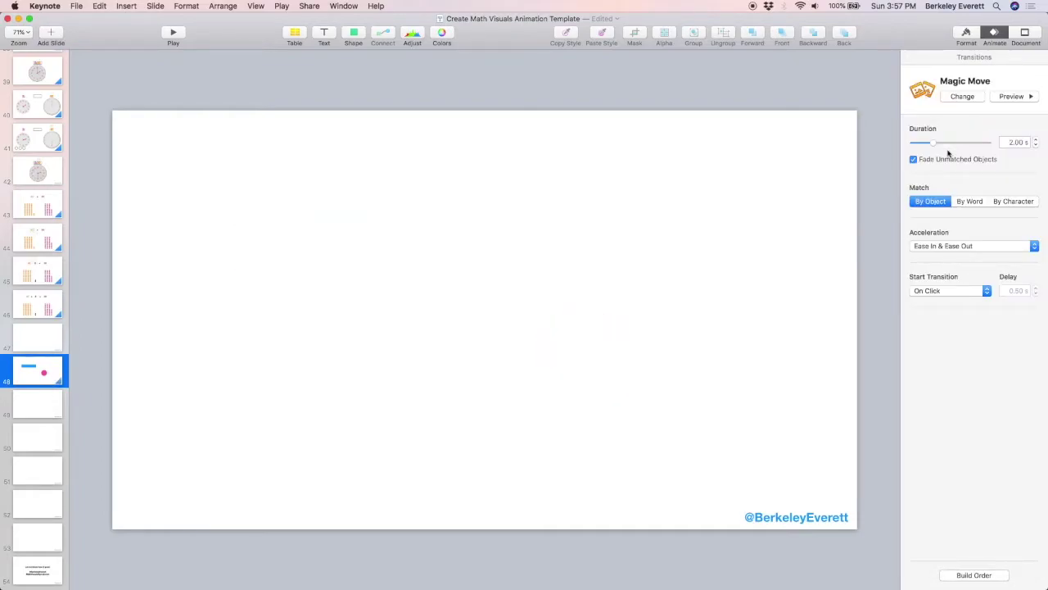
{"action": "left_click", "coordinate": [36, 379]}
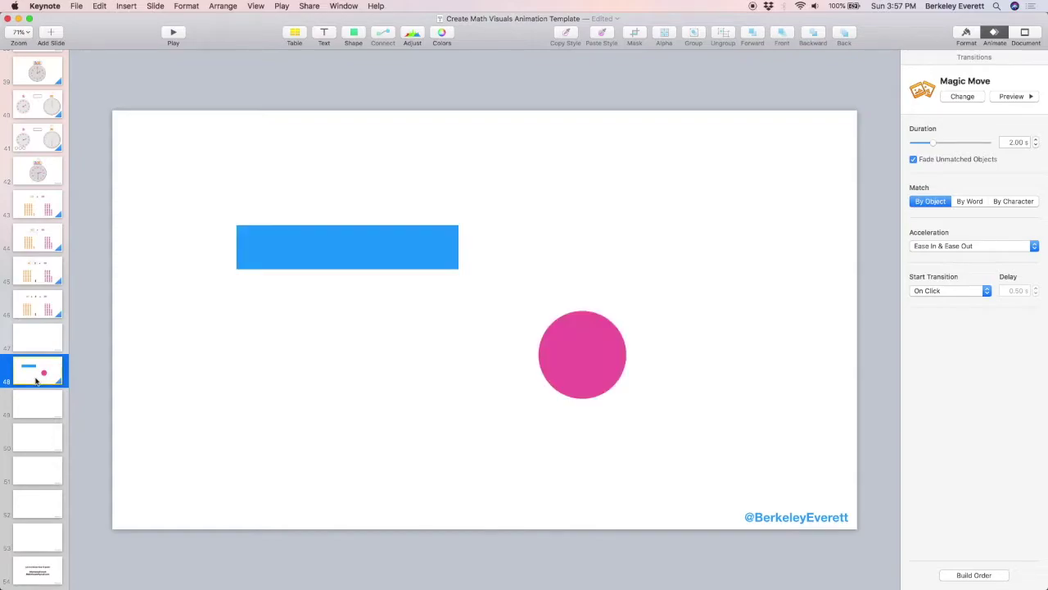
{"action": "key", "text": "super+d"}
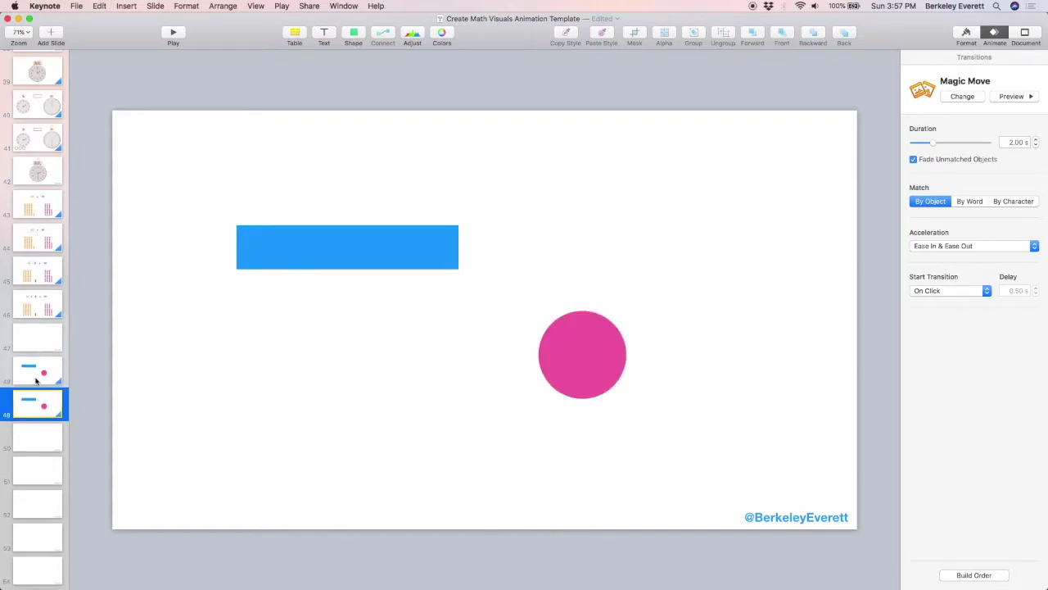
- On slide 49, move the bar lower right and the circle upper left, colouring them red and yellow
{"action": "left_click_drag", "start_coordinate": [338, 255], "coordinate": [636, 398]}
{"action": "left_click_drag", "start_coordinate": [560, 347], "coordinate": [304, 253]}
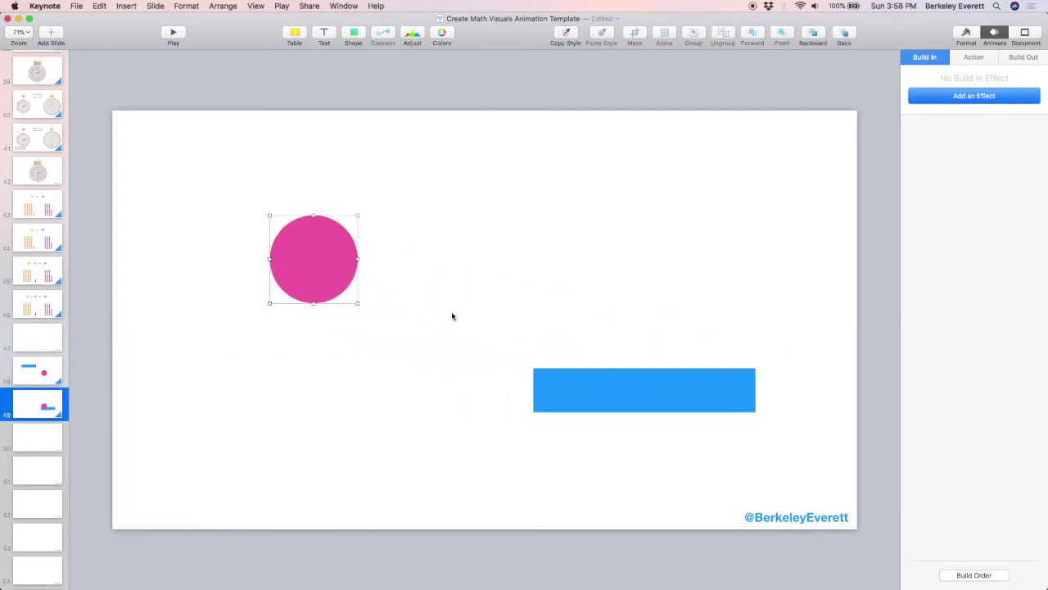
{"action": "left_click", "coordinate": [582, 388]}
{"action": "left_click", "coordinate": [958, 35]}
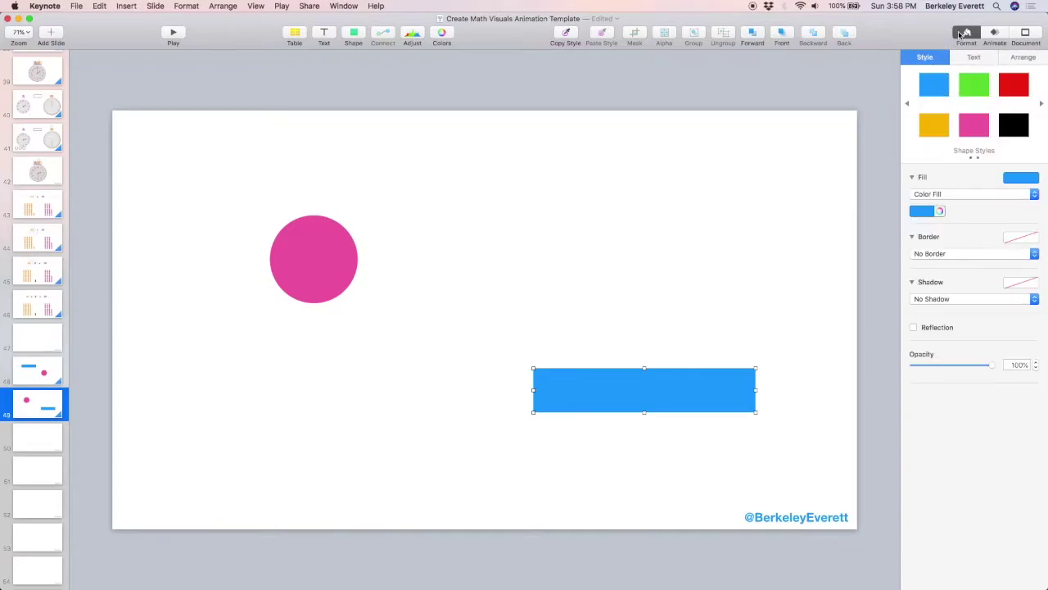
{"action": "left_click", "coordinate": [1010, 87]}
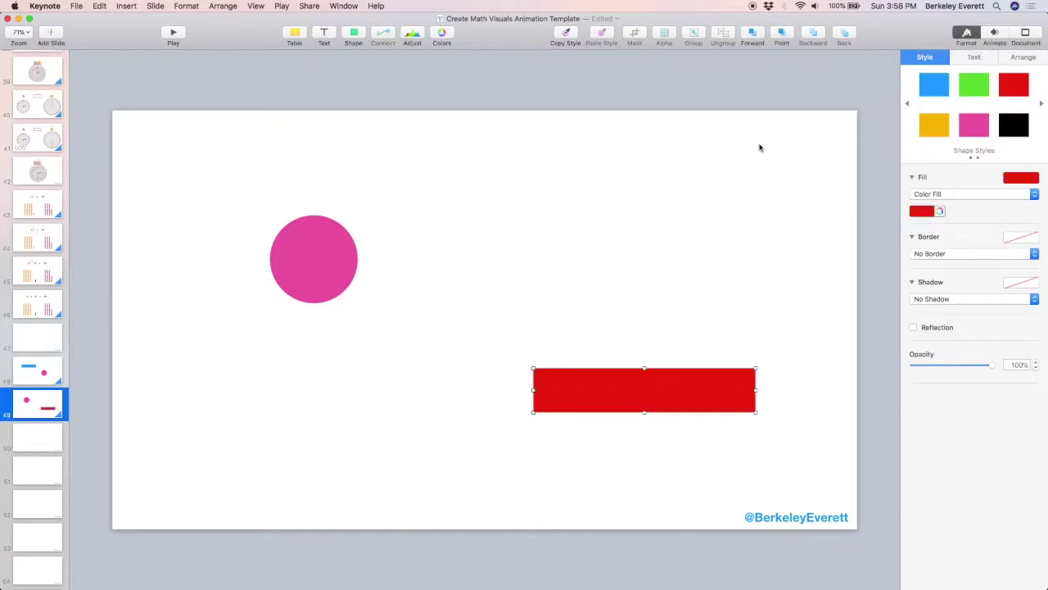
{"action": "left_click", "coordinate": [321, 261]}
{"action": "left_click", "coordinate": [934, 126]}
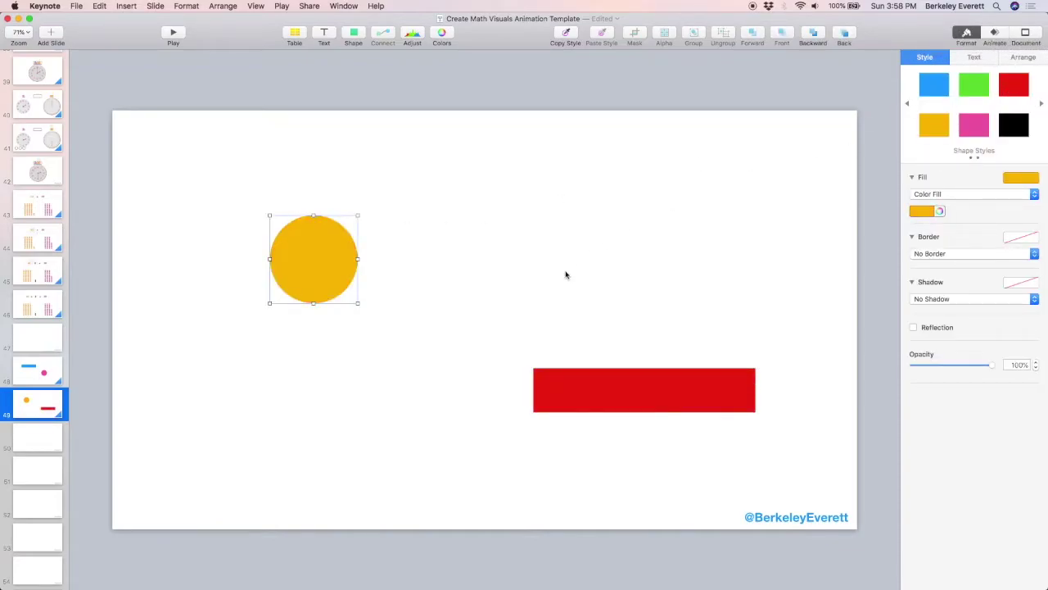
- Enlarge the yellow circle and shrink the red bar into a thin strip
{"action": "left_click_drag", "start_coordinate": [357, 302], "coordinate": [413, 357]}
{"action": "left_click", "coordinate": [540, 377]}
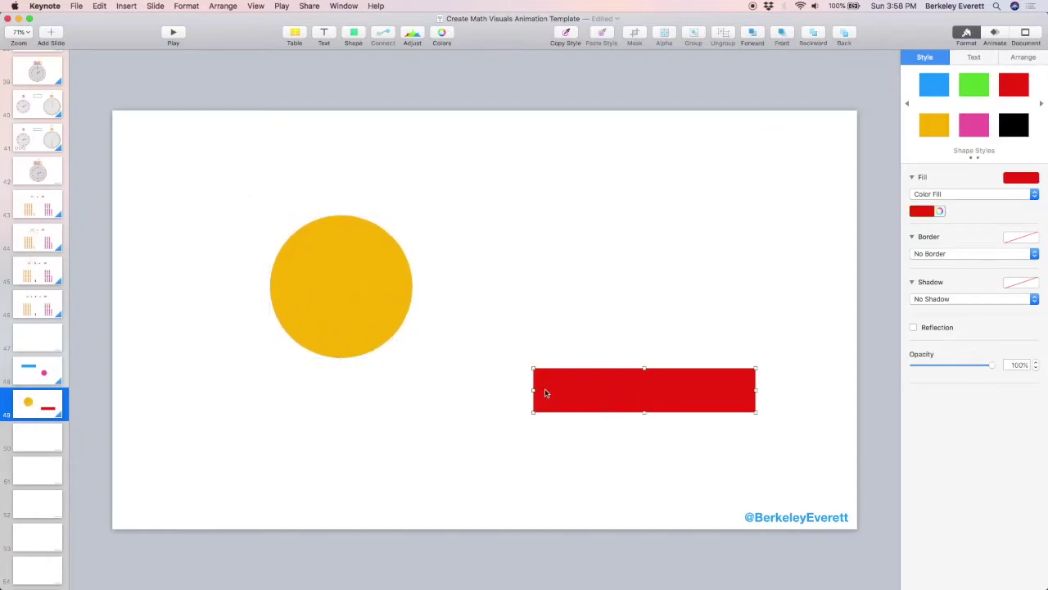
{"action": "left_click_drag", "start_coordinate": [533, 369], "coordinate": [639, 398]}
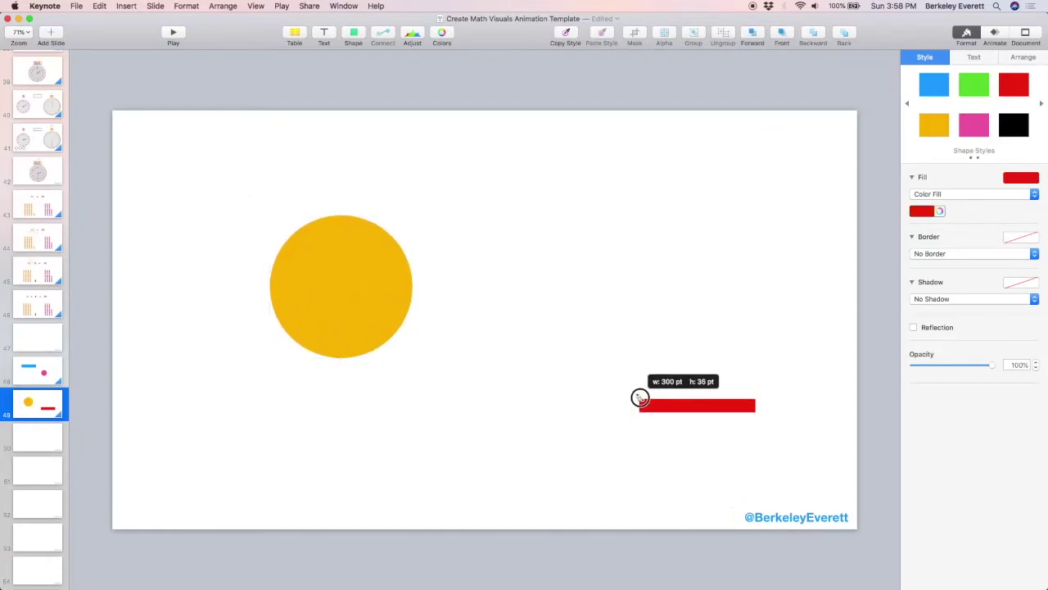
{"action": "left_click", "coordinate": [43, 370]}
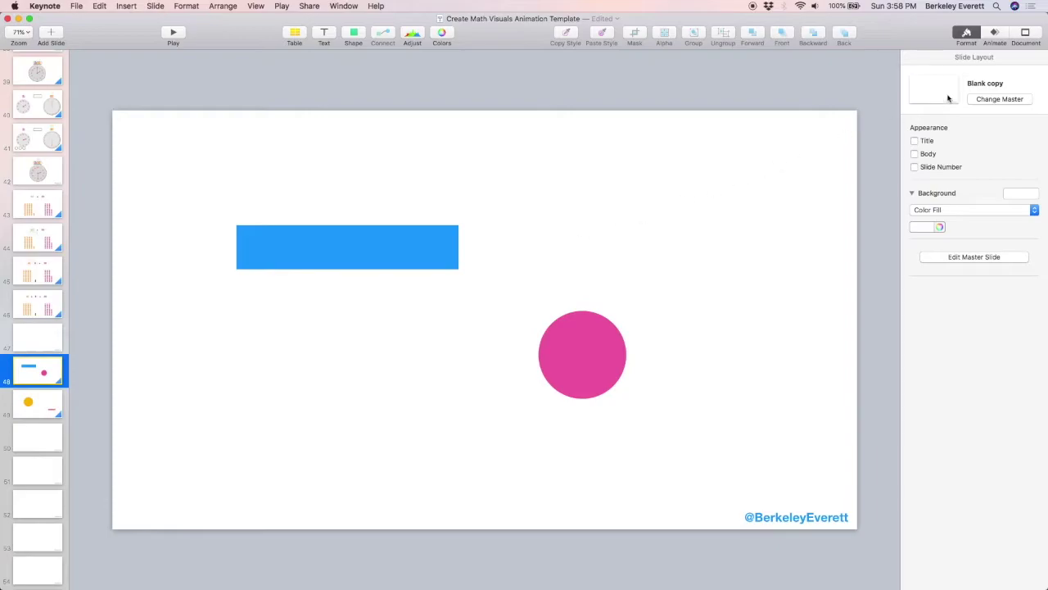
- Preview the Magic Move from slide 48 into slide 49 twice
{"action": "left_click", "coordinate": [995, 34]}
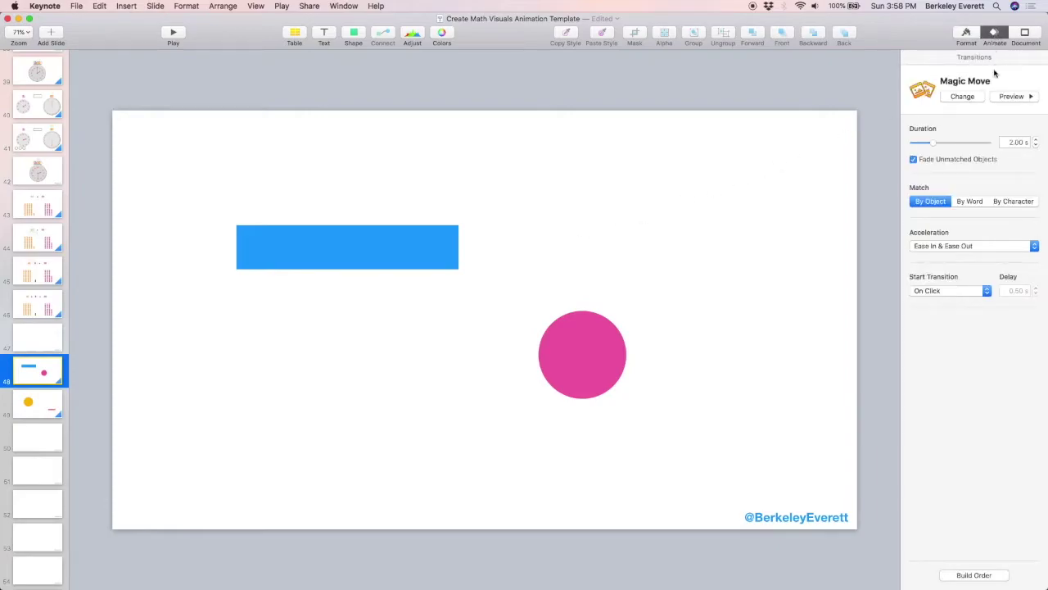
{"action": "left_click", "coordinate": [1012, 97]}
{"action": "left_click", "coordinate": [1020, 97]}
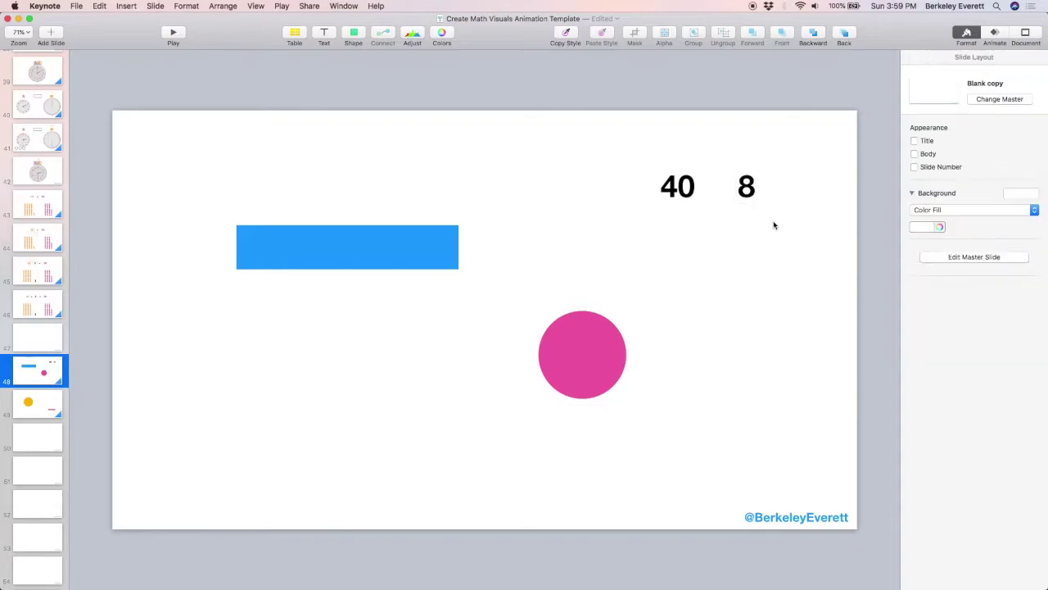
- Give the 8 text box a solid colour fill and place it over the 40 to read 48
{"action": "left_click", "coordinate": [750, 194]}
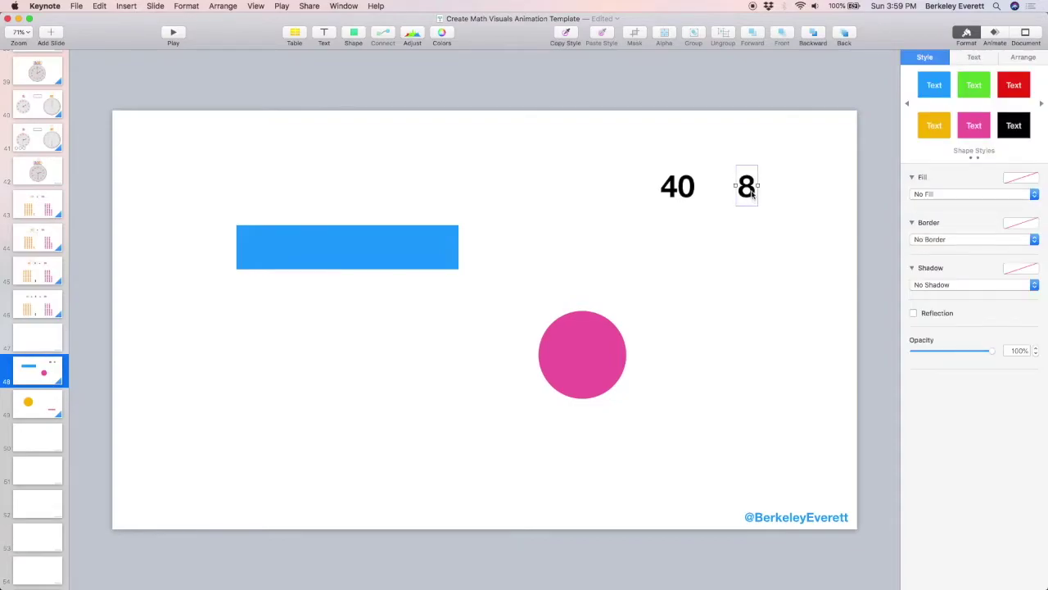
{"action": "left_click", "coordinate": [948, 195]}
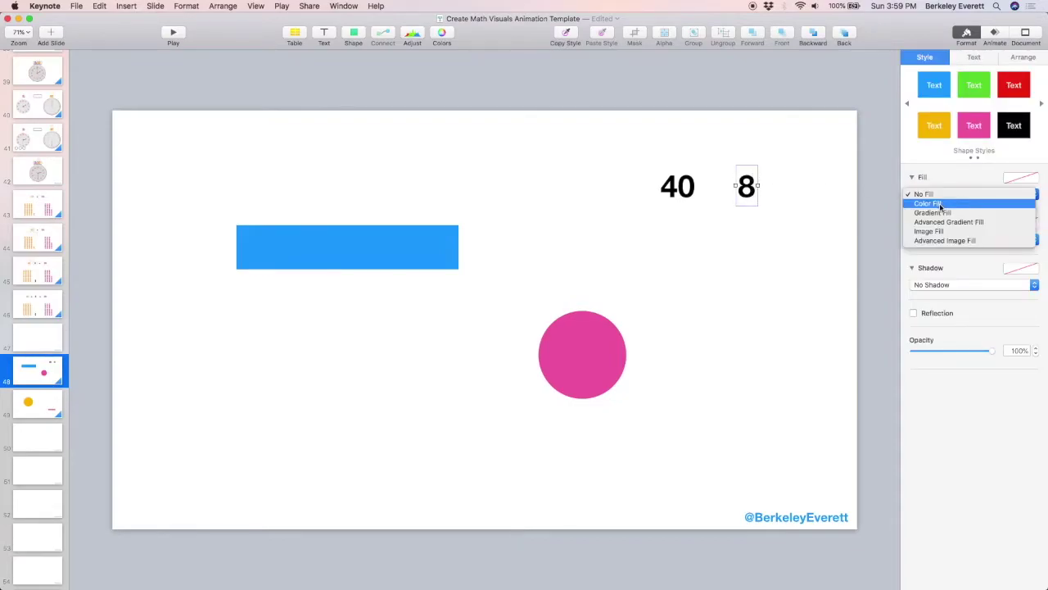
{"action": "left_click", "coordinate": [940, 204]}
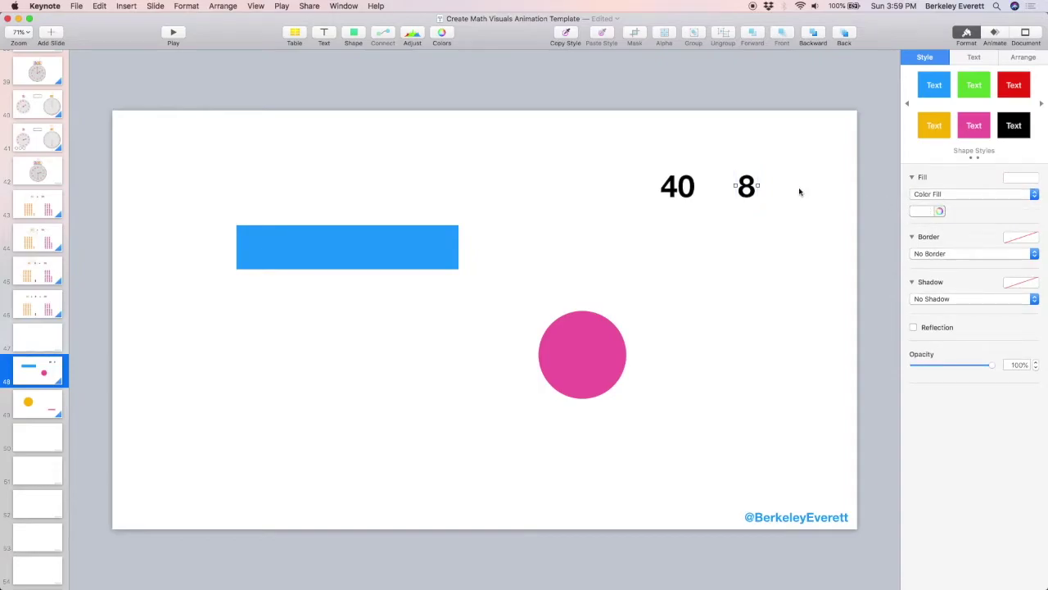
{"action": "left_click_drag", "start_coordinate": [745, 192], "coordinate": [687, 192]}
{"action": "left_click", "coordinate": [687, 225]}
- Copy the 48 onto slide 49 and pull the 8 apart from the 40
{"action": "left_click_drag", "start_coordinate": [632, 153], "coordinate": [719, 218]}
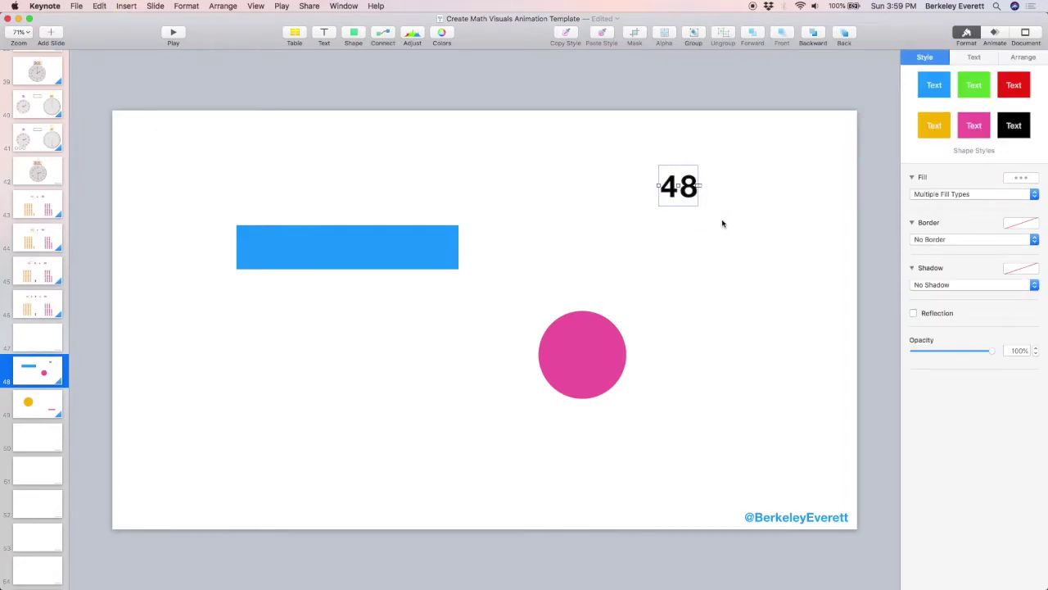
{"action": "left_click", "coordinate": [37, 409]}
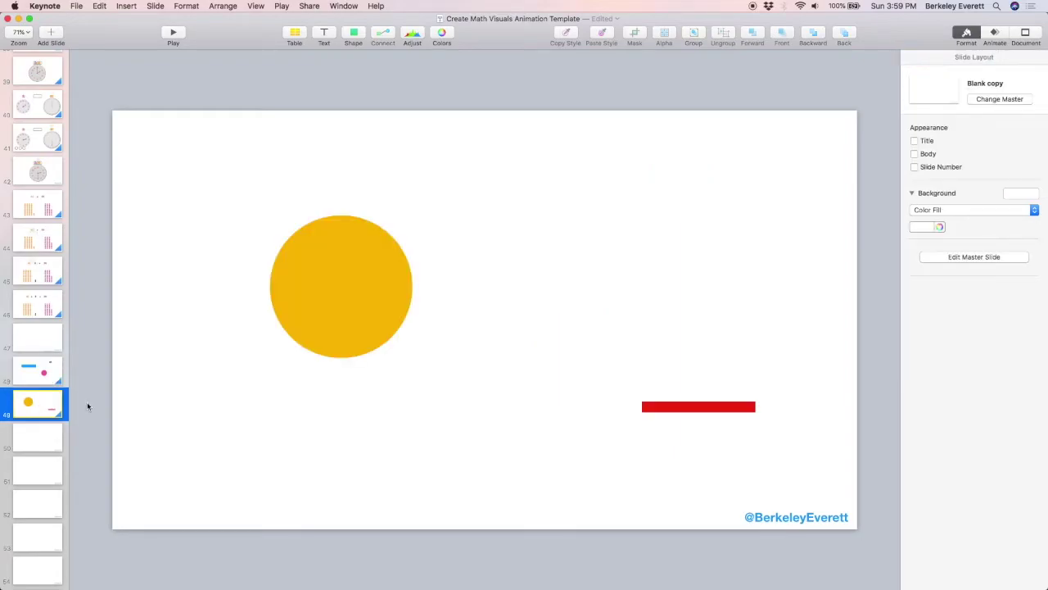
{"action": "key", "text": "super+v"}
{"action": "left_click", "coordinate": [660, 242]}
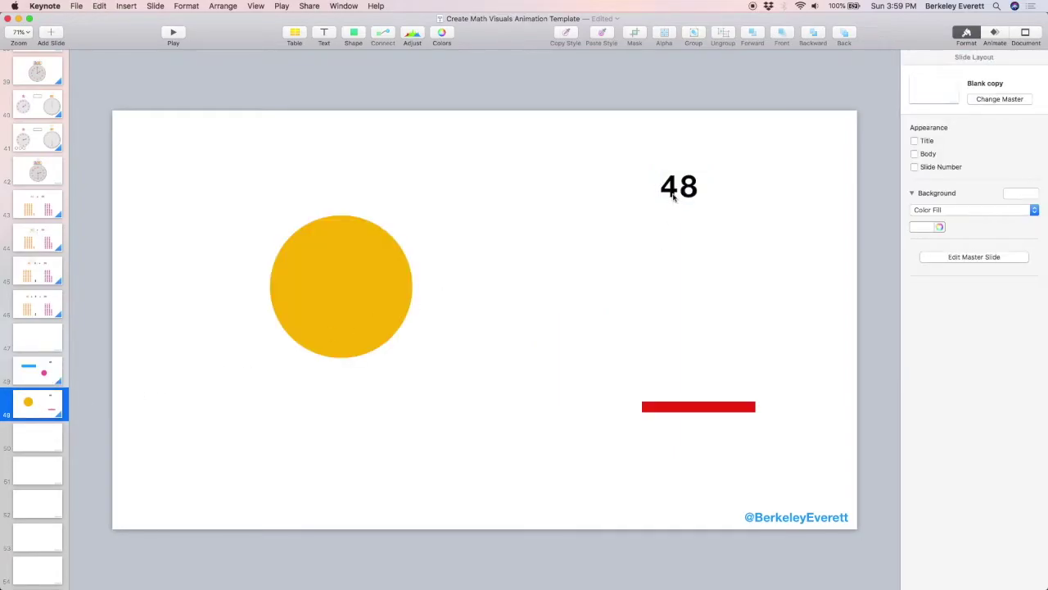
{"action": "left_click_drag", "start_coordinate": [673, 196], "coordinate": [719, 190]}
{"action": "left_click", "coordinate": [683, 224]}
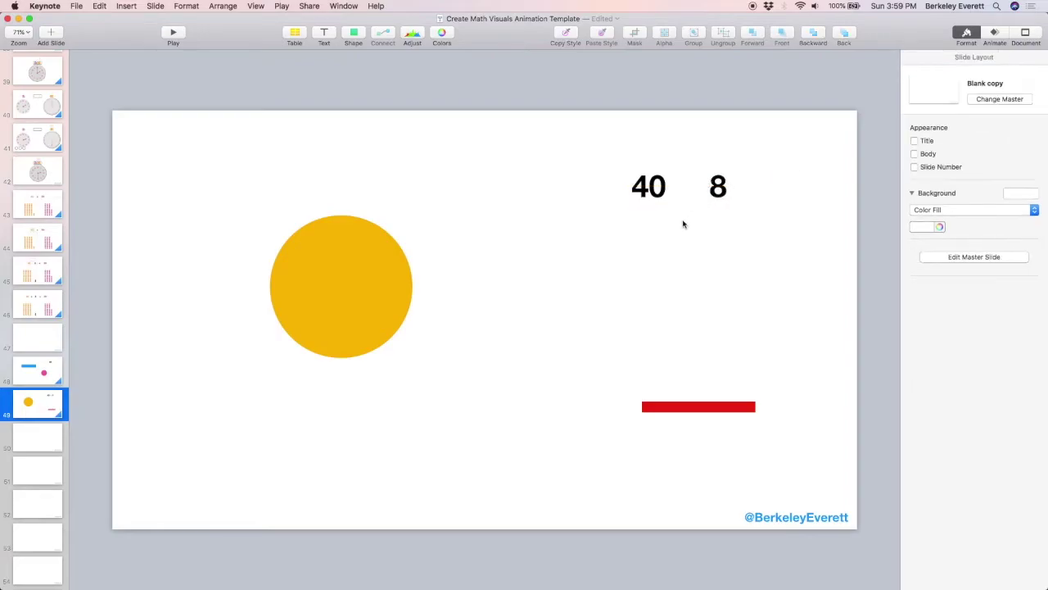
- Preview slide 48's Magic Move splitting 48 into 40 and 8
{"action": "left_click", "coordinate": [32, 369]}
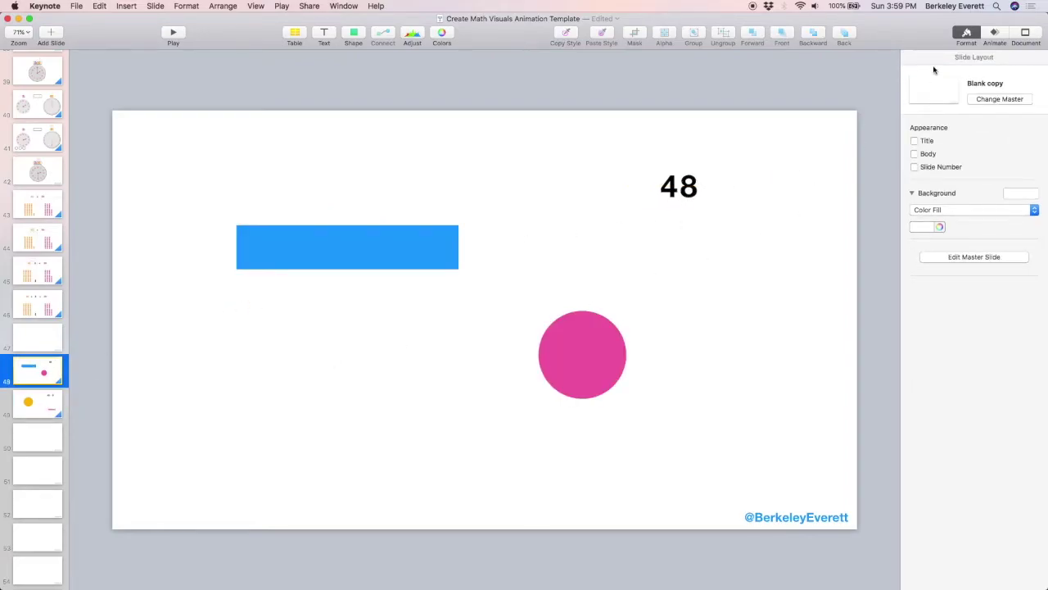
{"action": "left_click", "coordinate": [991, 35]}
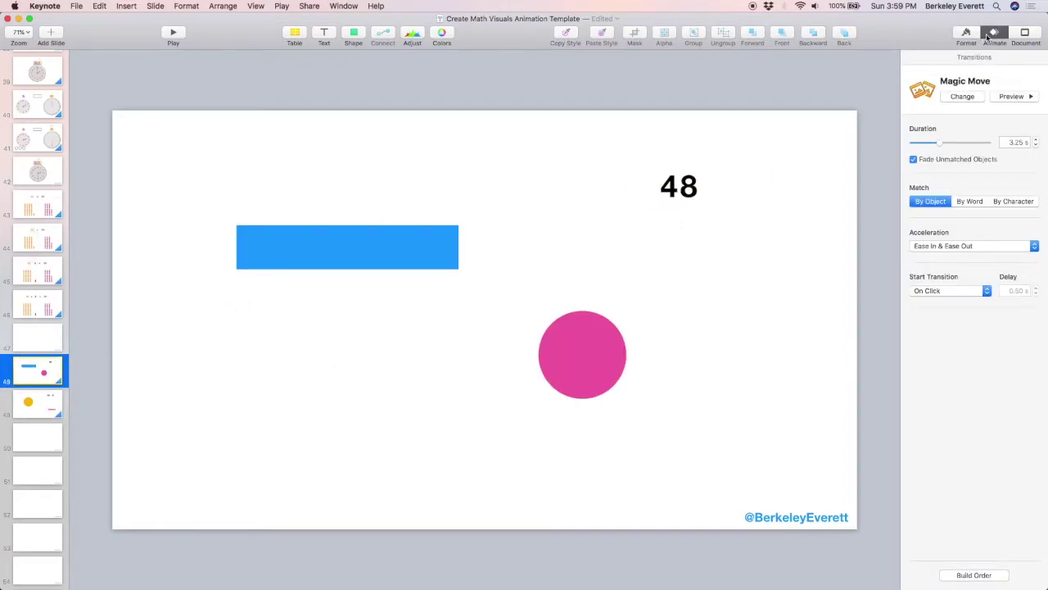
{"action": "left_click", "coordinate": [1009, 97]}
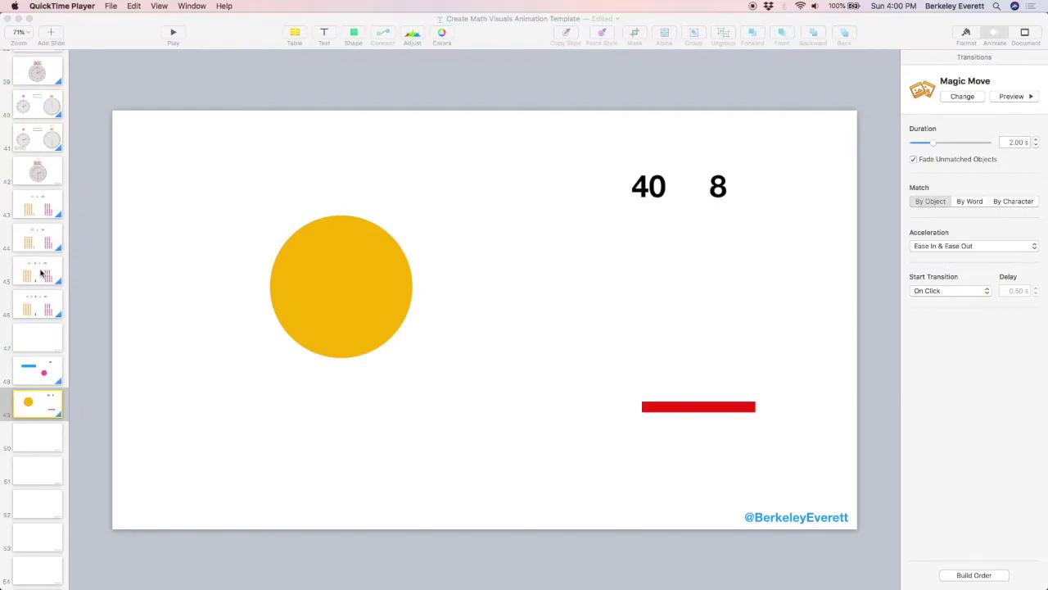
- Copy the empty number bond from slide 45 onto slide 49 around the 40 and 8
{"action": "left_click", "coordinate": [40, 273]}
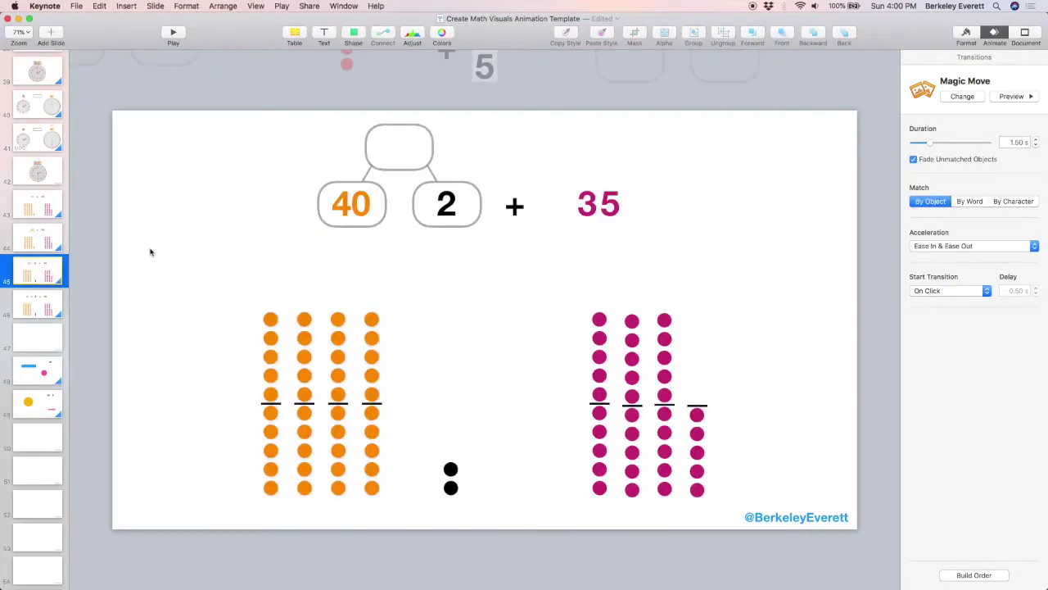
{"action": "left_click", "coordinate": [356, 231]}
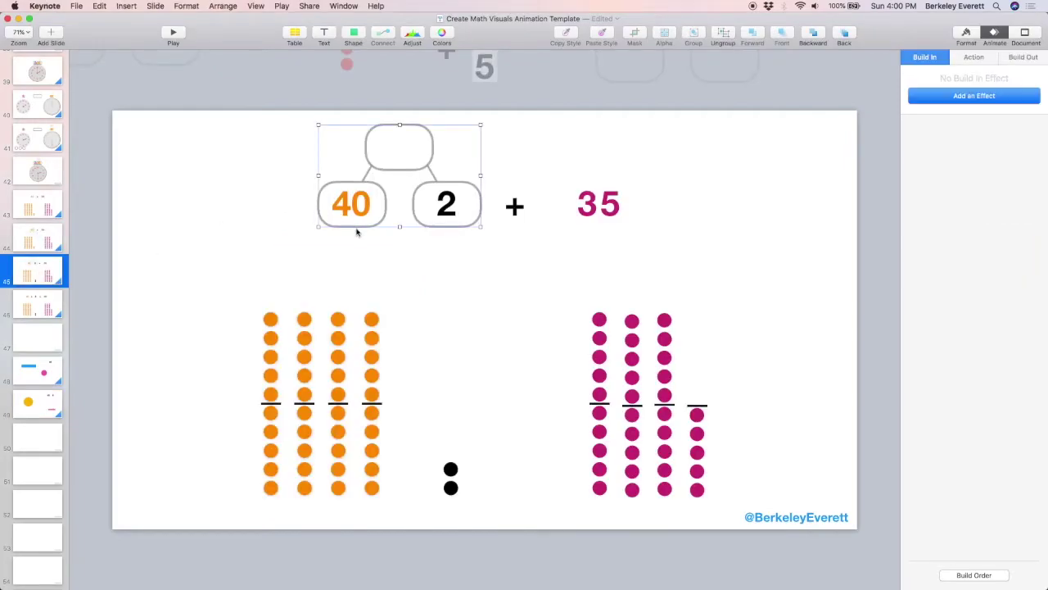
{"action": "left_click", "coordinate": [32, 401]}
{"action": "key", "text": "super+v"}
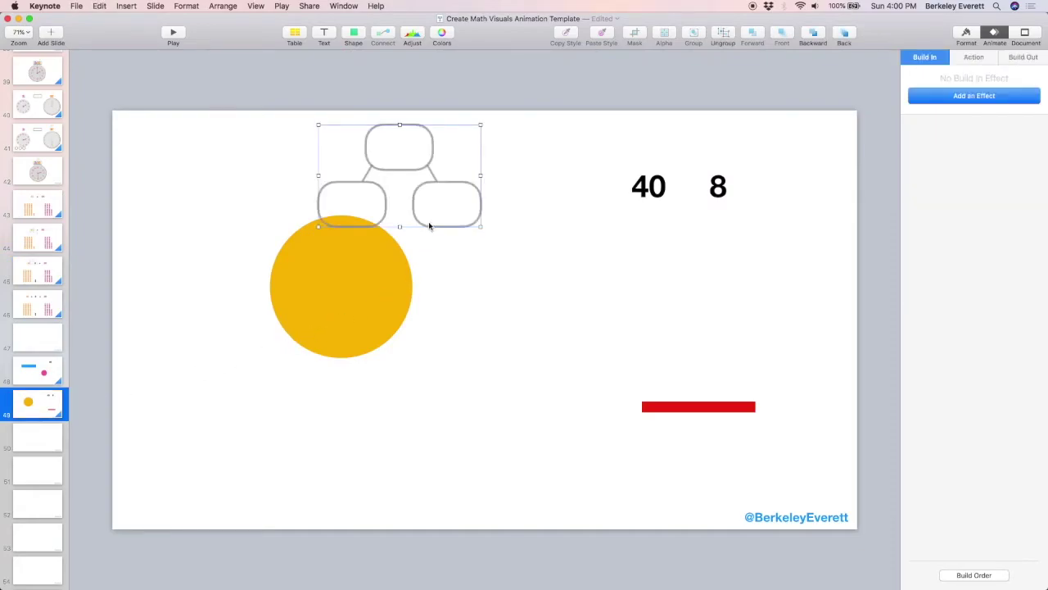
{"action": "left_click_drag", "start_coordinate": [426, 227], "coordinate": [710, 208]}
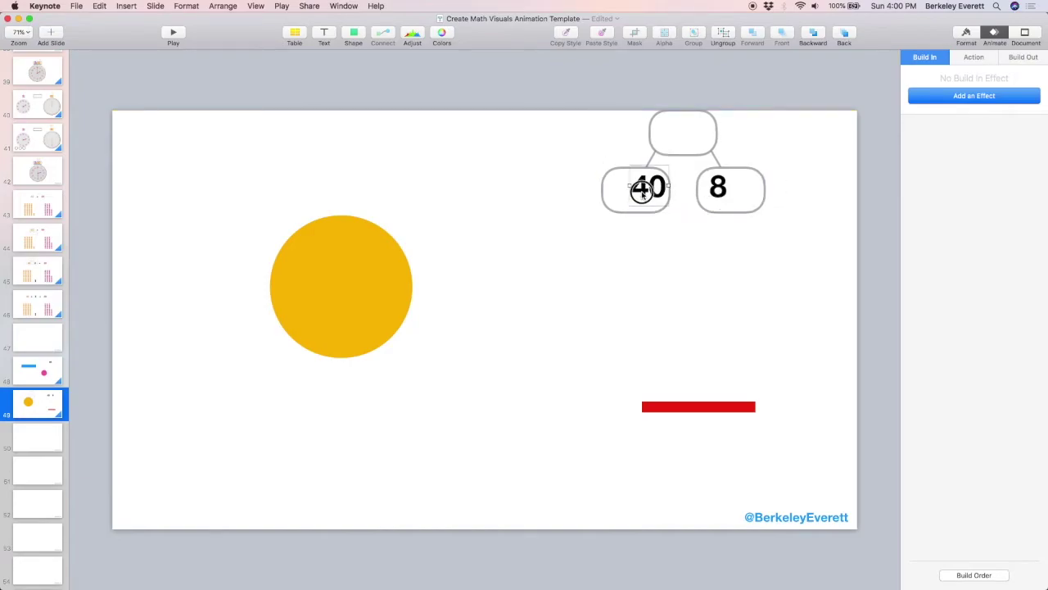
- Centre the 40 and 8 in the number bond's two lower boxes
{"action": "left_click_drag", "start_coordinate": [636, 187], "coordinate": [633, 189]}
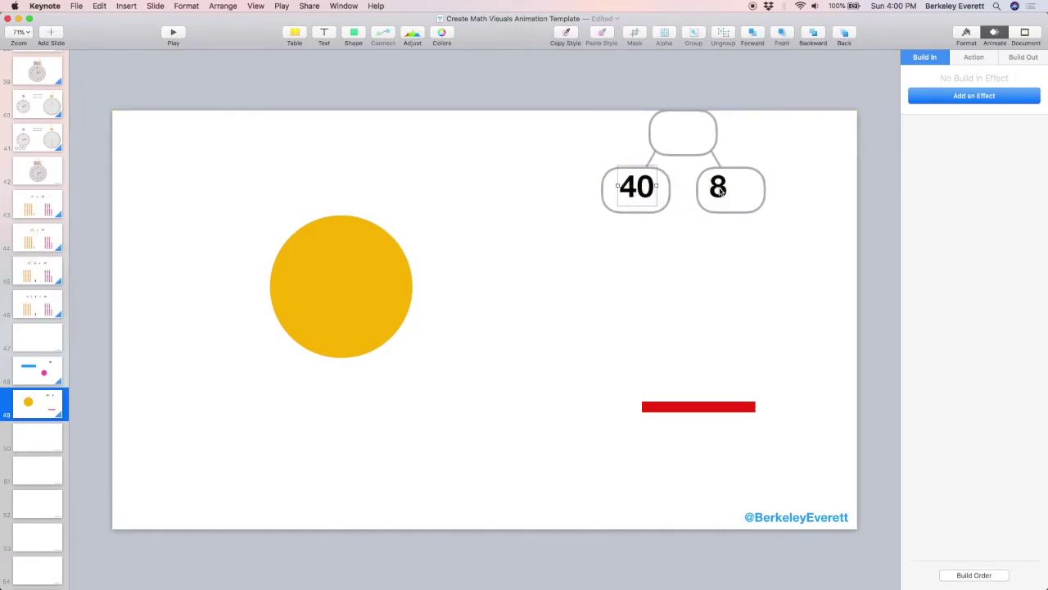
{"action": "left_click_drag", "start_coordinate": [720, 191], "coordinate": [734, 190]}
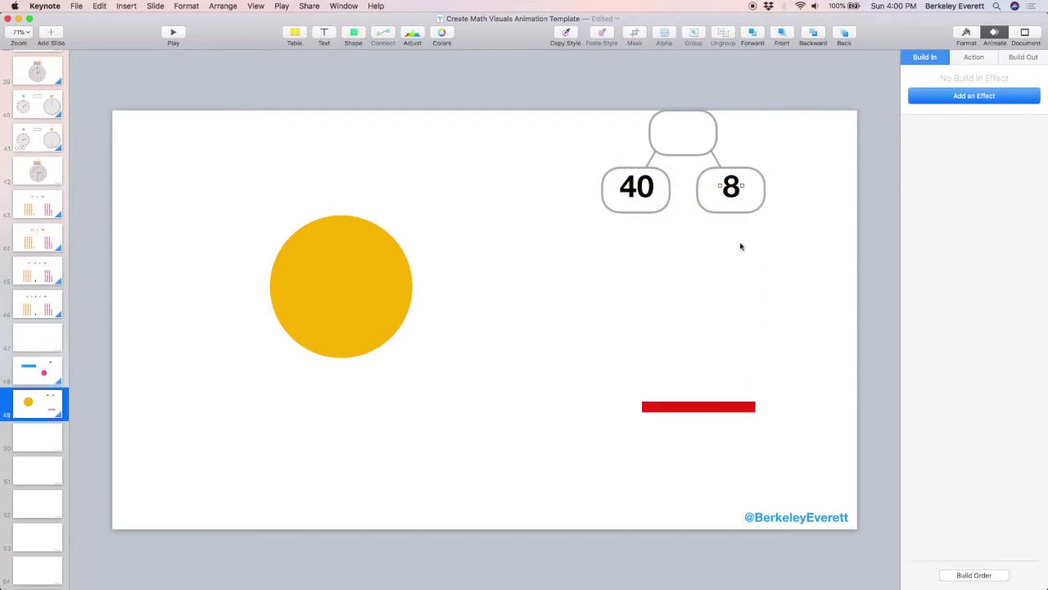
{"action": "left_click", "coordinate": [706, 210]}
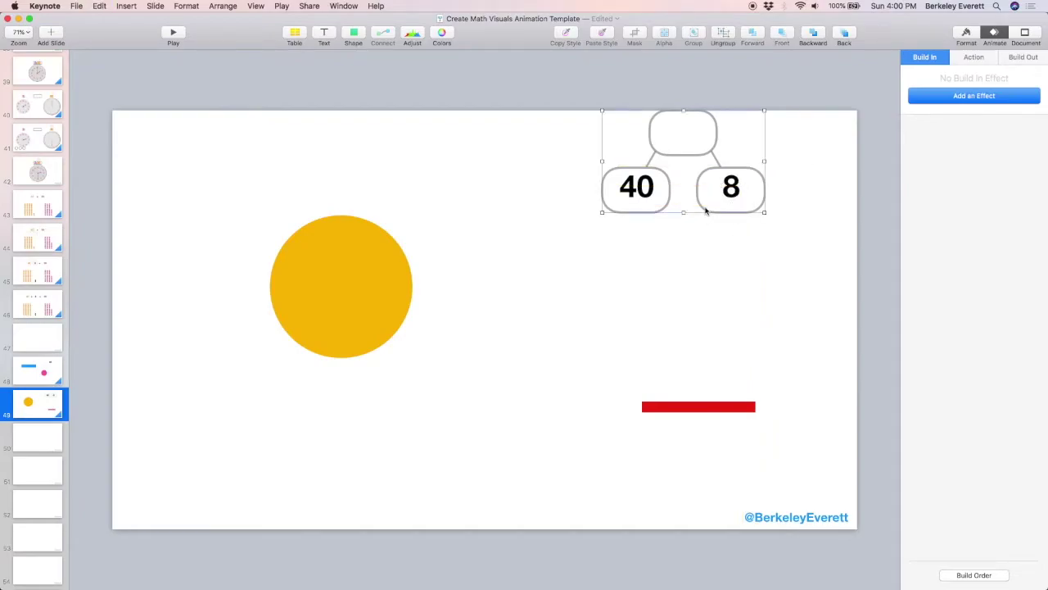
- On slide 48, nudge the number-bond group down and left so 48 sits in its top box
{"action": "left_click", "coordinate": [52, 368]}
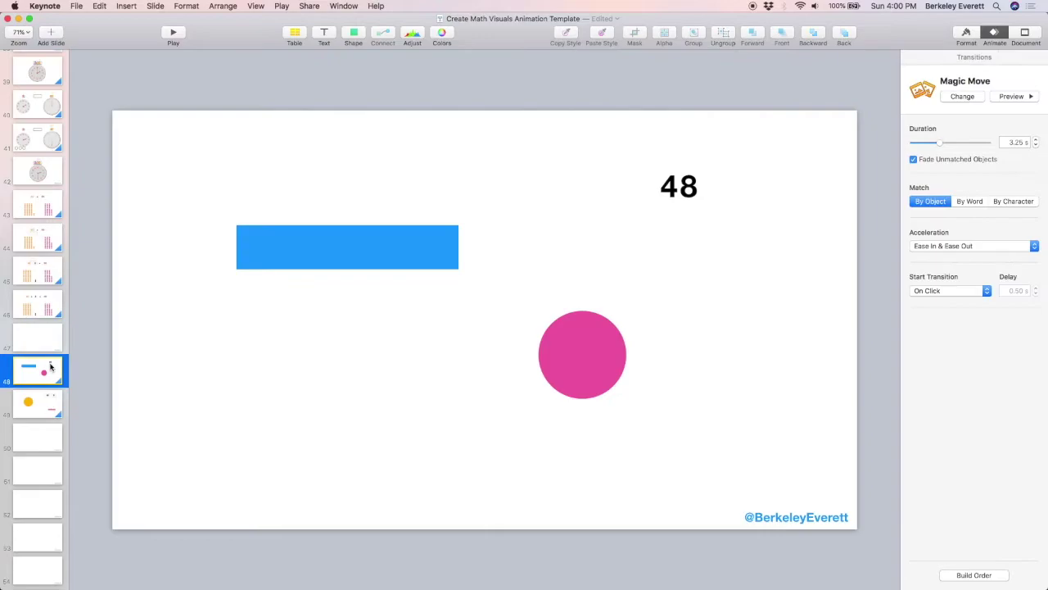
{"action": "key", "text": "shift+Down"}
{"action": "key", "text": "shift+Down"}
{"action": "key", "text": "shift+Down"}
{"action": "key", "text": "shift+Down"}
{"action": "key", "text": "shift+Down"}
{"action": "key", "text": "shift+Down"}
{"action": "key", "text": "shift+Down"}
{"action": "key", "text": "shift+Down"}
{"action": "key", "text": "shift+Down"}
{"action": "key", "text": "shift+Down"}
{"action": "key", "text": "Down"}
{"action": "key", "text": "Down"}
{"action": "key", "text": "Down"}
{"action": "key", "text": "Down"}
{"action": "key", "text": "Down"}
{"action": "key", "text": "Down"}
{"action": "key", "text": "Down"}
{"action": "key", "text": "Down"}
{"action": "key", "text": "Down"}
{"action": "key", "text": "Down"}
{"action": "key", "text": "Down"}
{"action": "key", "text": "Down"}
{"action": "key", "text": "Down"}
{"action": "key", "text": "Down"}
{"action": "key", "text": "Down"}
{"action": "key", "text": "Down"}
{"action": "key", "text": "Down"}
{"action": "key", "text": "Down"}
{"action": "key", "text": "Down"}
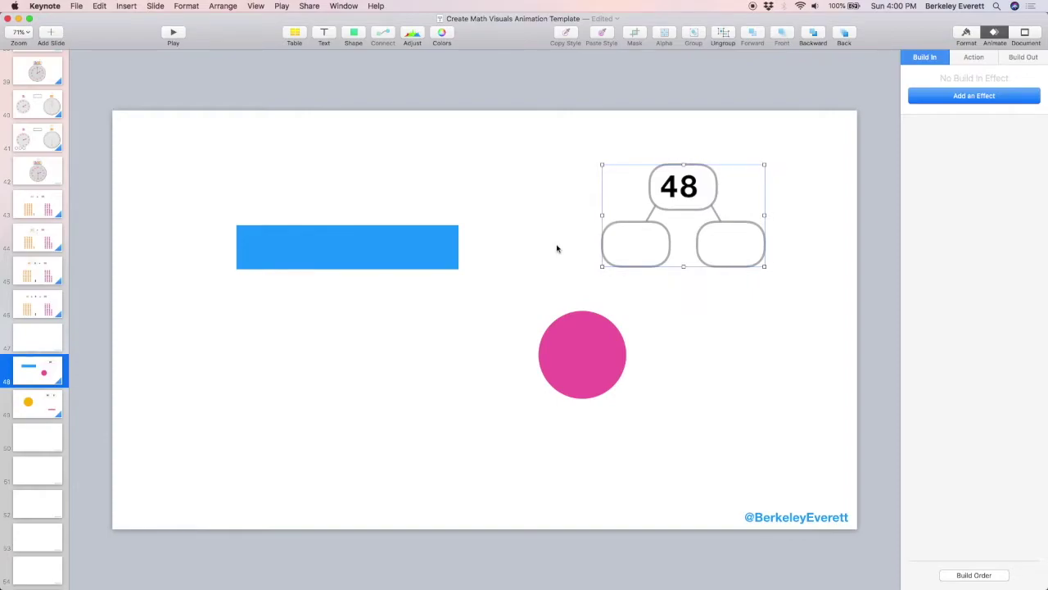
{"action": "key", "text": "Left"}
{"action": "key", "text": "Left"}
{"action": "key", "text": "Left"}
{"action": "key", "text": "Left"}
{"action": "key", "text": "Left"}
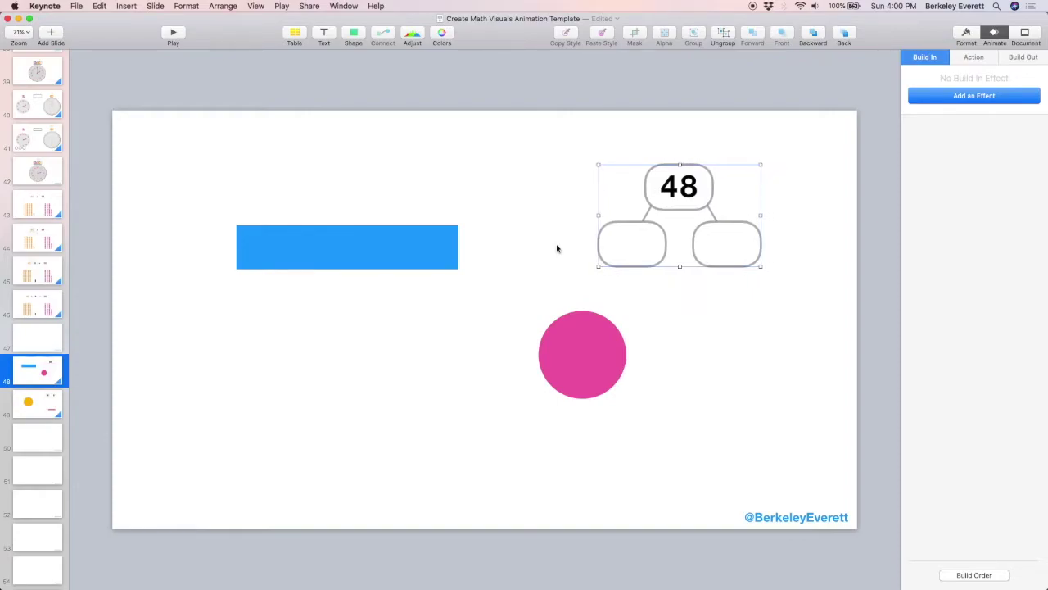
- Preview slide 48's Magic Move twice
{"action": "left_click", "coordinate": [60, 372]}
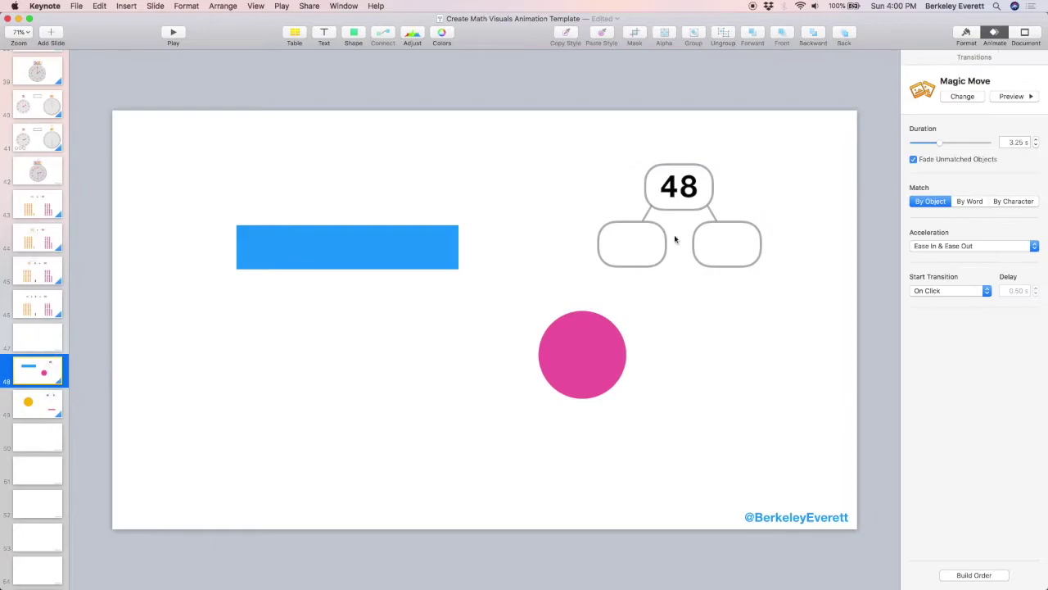
{"action": "left_click", "coordinate": [1011, 97]}
{"action": "left_click", "coordinate": [1012, 97]}
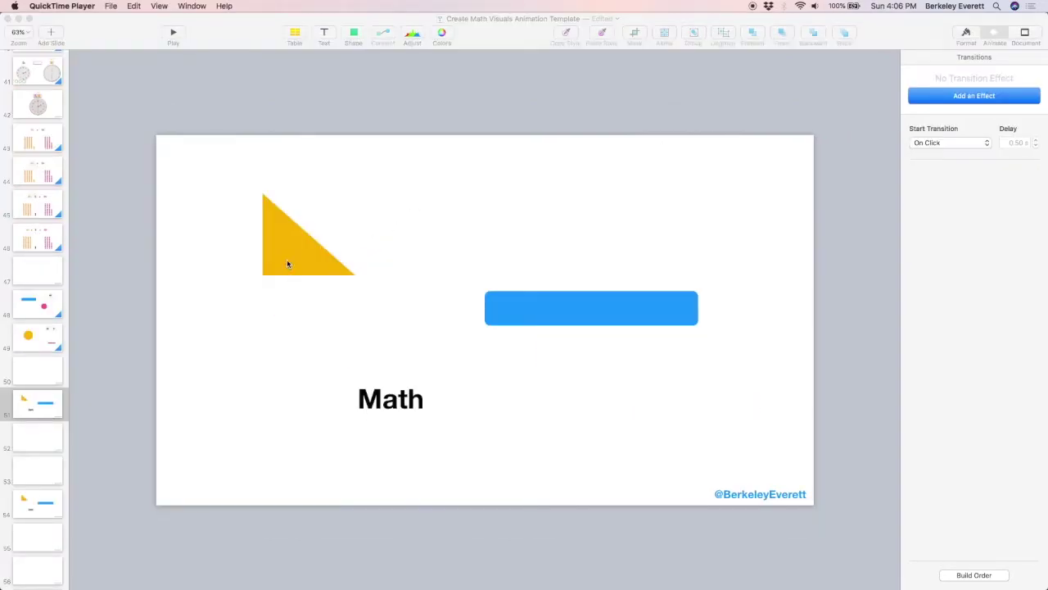
- Give slide 51's yellow triangle a Dissolve build-in and the blue bar a Wipe build-in
{"action": "left_click", "coordinate": [403, 245]}
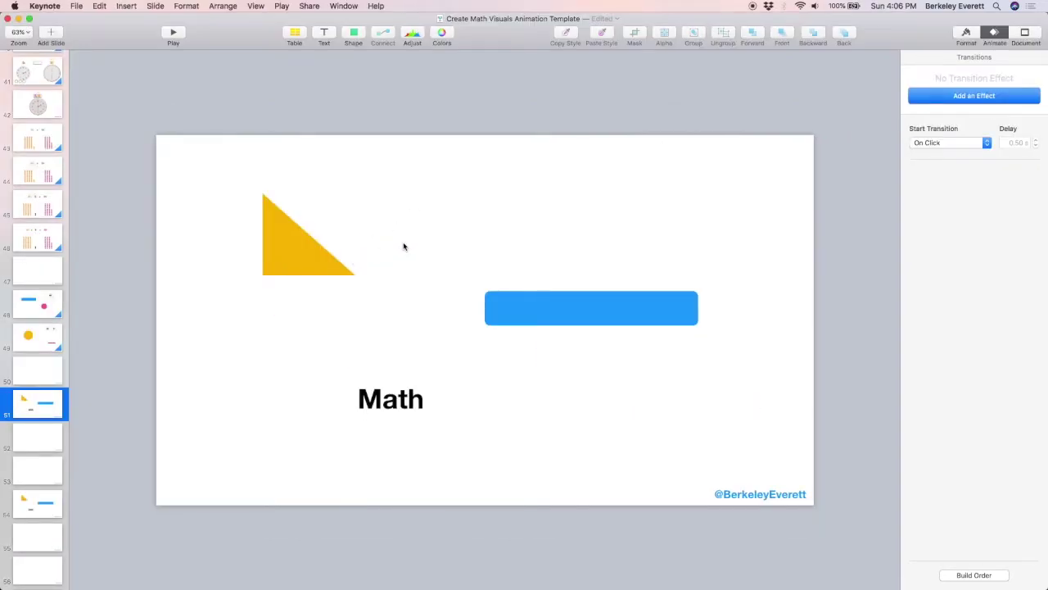
{"action": "left_click", "coordinate": [293, 244]}
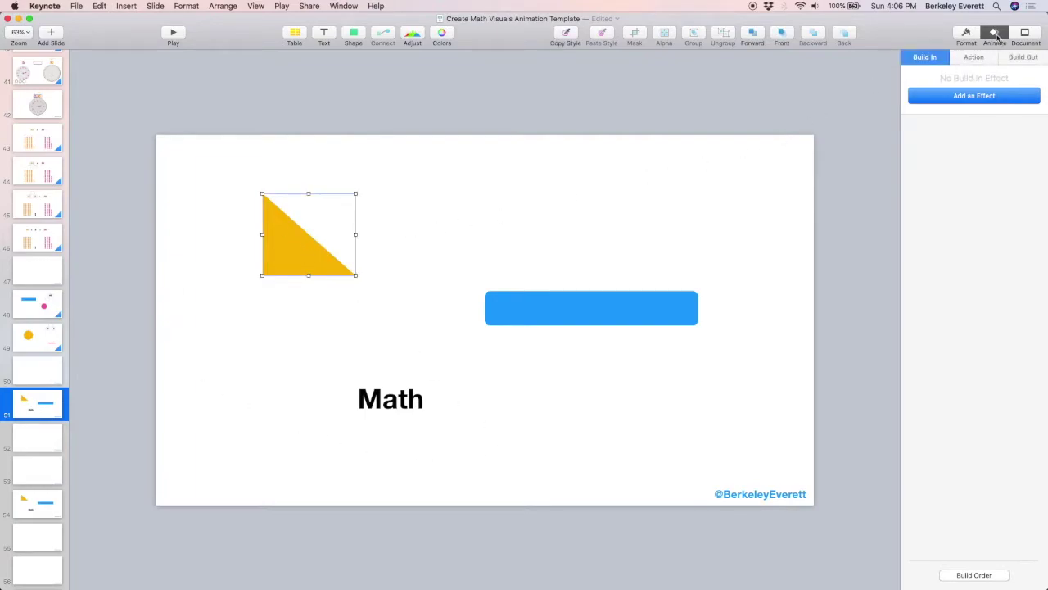
{"action": "left_click", "coordinate": [979, 98]}
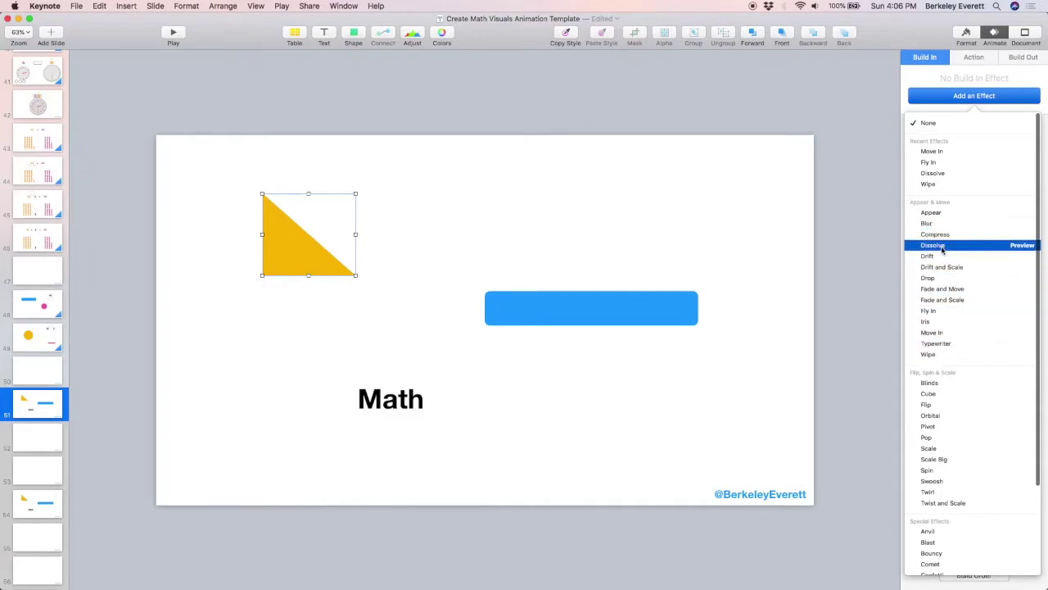
{"action": "left_click", "coordinate": [934, 245]}
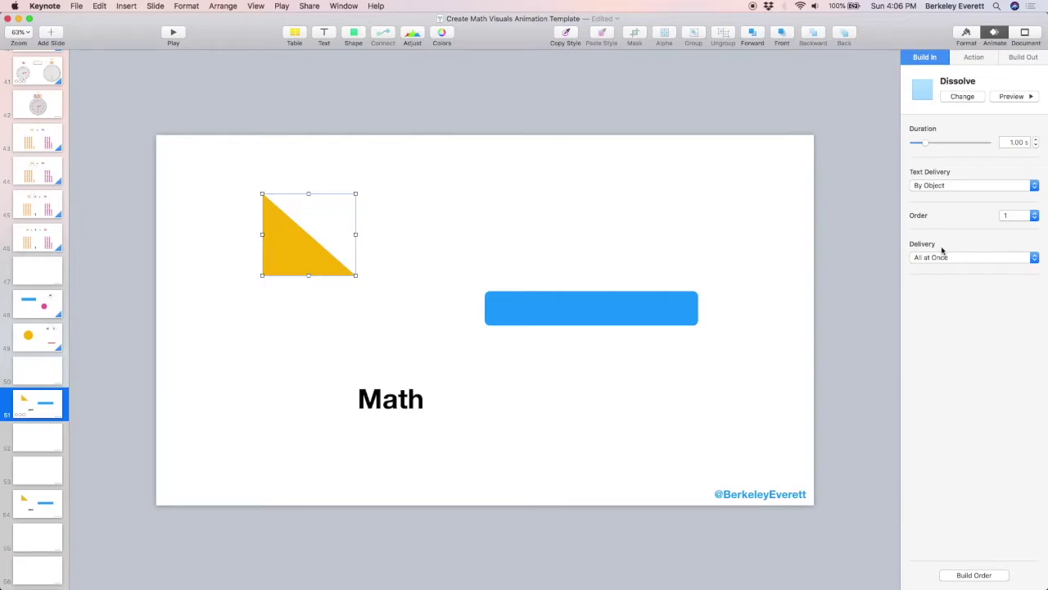
{"action": "left_click", "coordinate": [649, 307]}
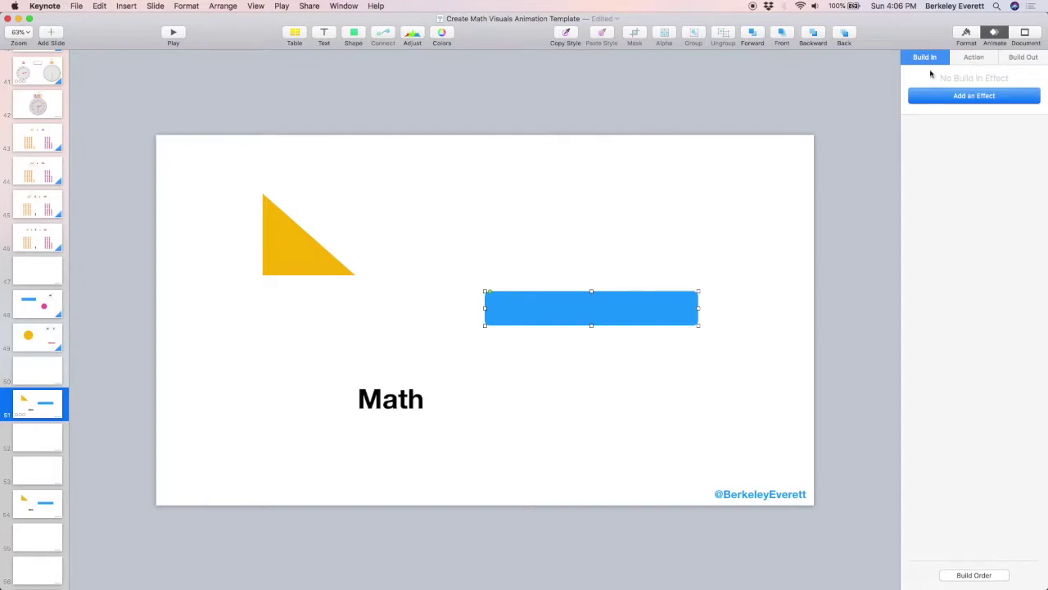
{"action": "left_click", "coordinate": [951, 96]}
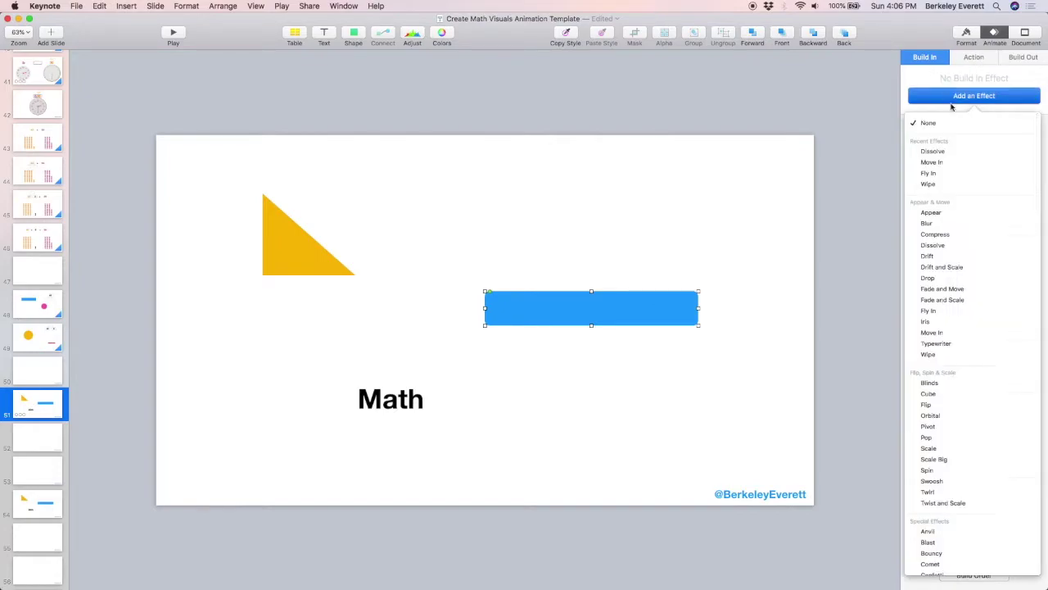
{"action": "left_click", "coordinate": [966, 353]}
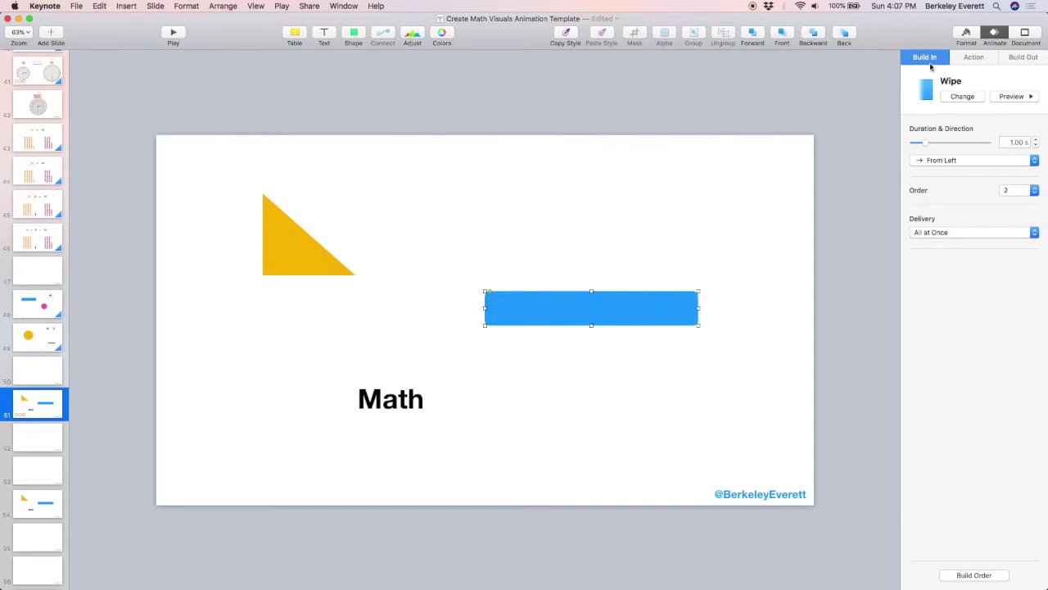
- Give the Math text a Move In build-in from Bottom to Top and preview it
{"action": "left_click", "coordinate": [383, 403]}
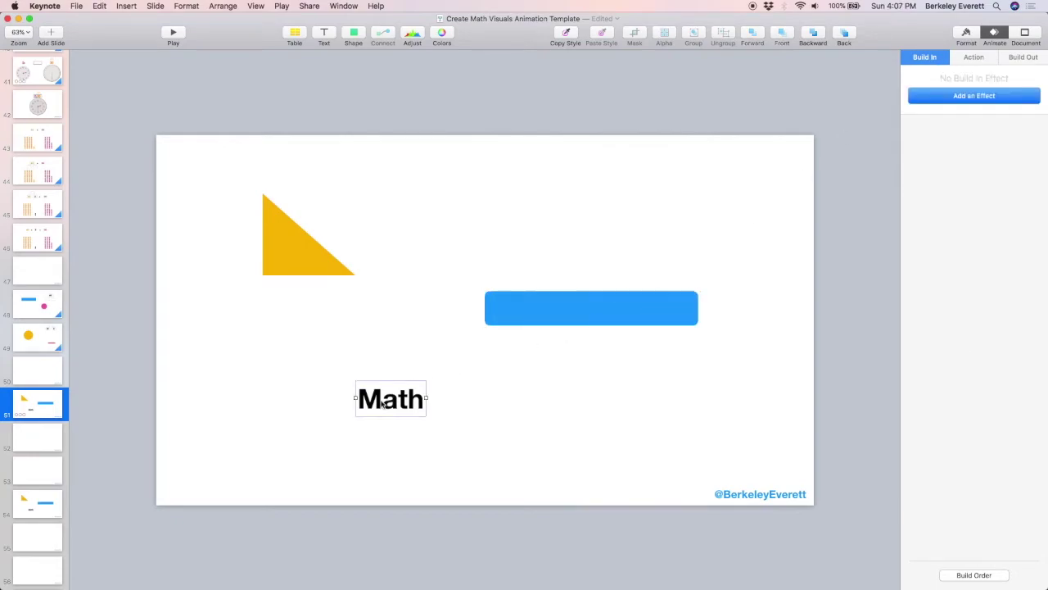
{"action": "left_click", "coordinate": [952, 98]}
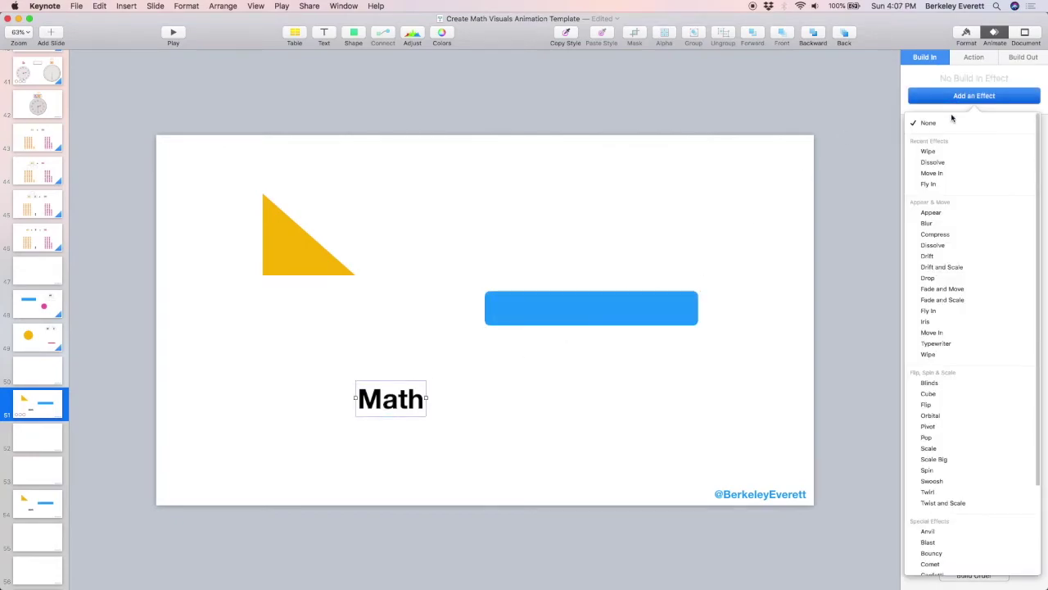
{"action": "left_click", "coordinate": [942, 335]}
{"action": "left_click", "coordinate": [981, 162]}
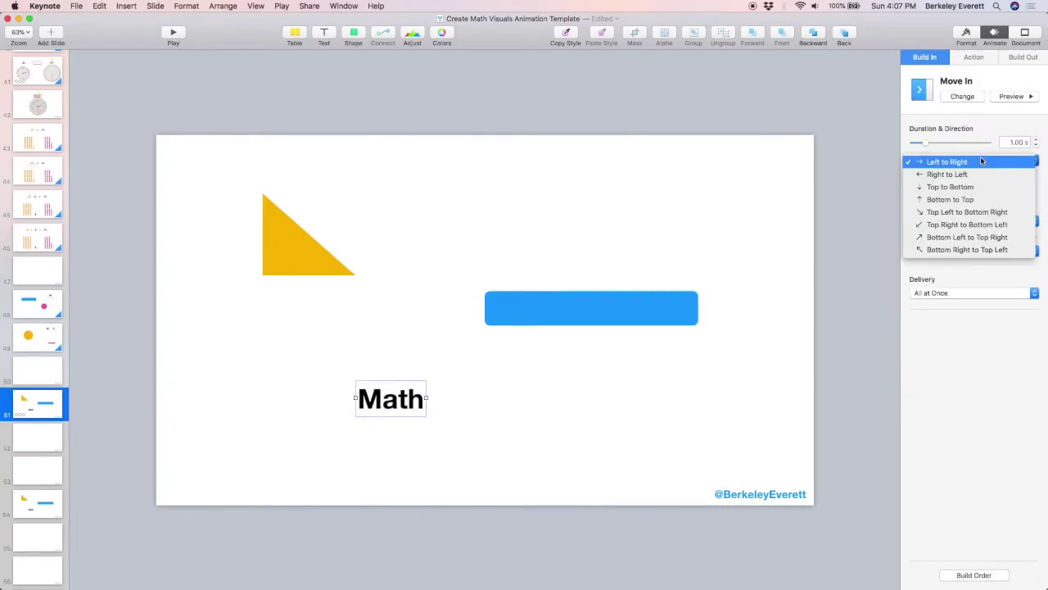
{"action": "left_click", "coordinate": [961, 200]}
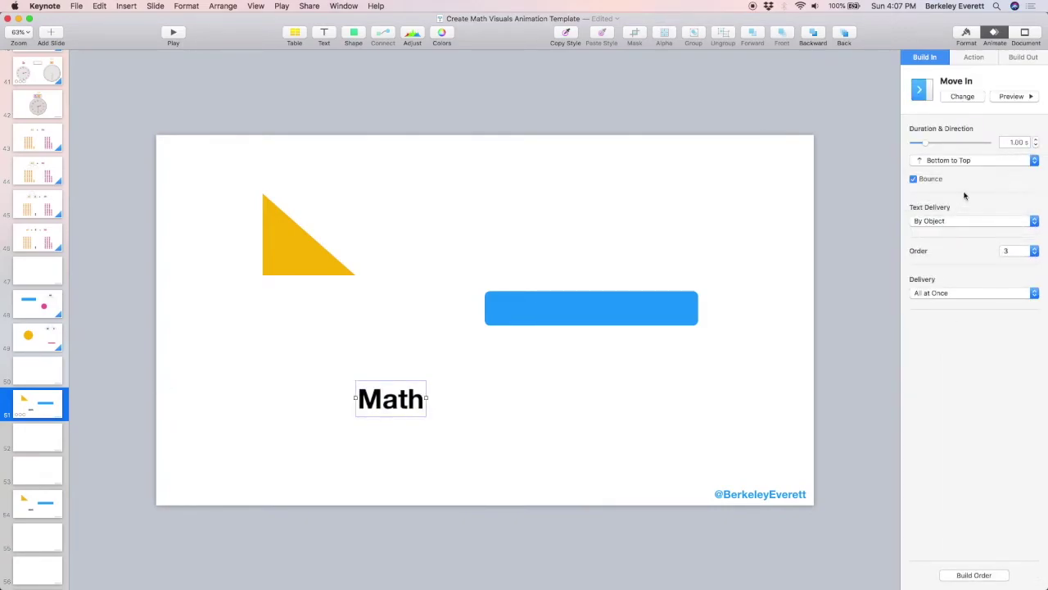
{"action": "left_click", "coordinate": [1017, 96]}
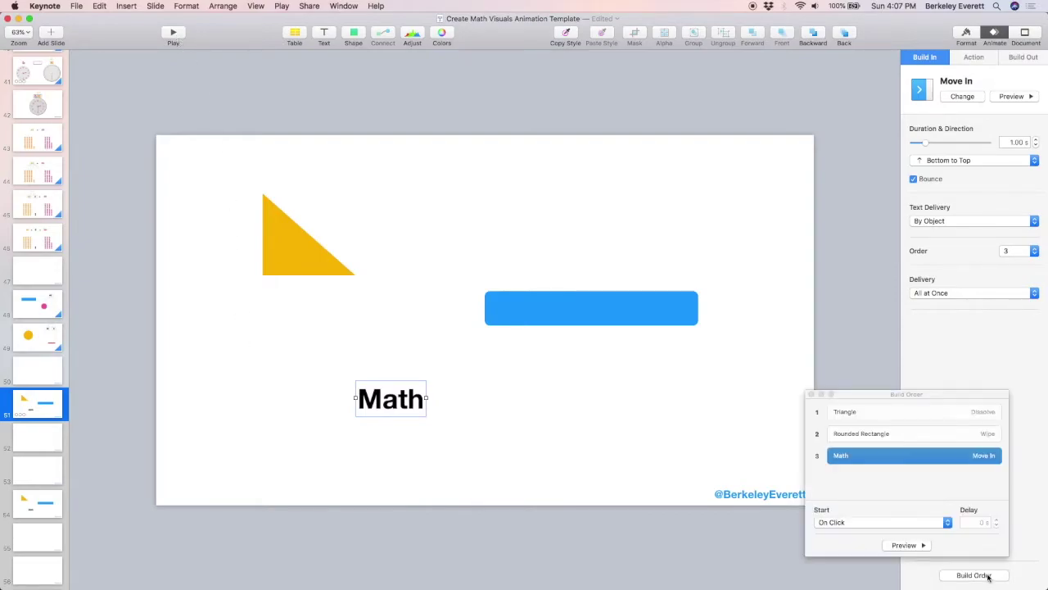
- Set the rectangle's Wipe and Math's Move In to start With Build 1, preview, and close Build Order
{"action": "left_click", "coordinate": [878, 472]}
{"action": "left_click", "coordinate": [862, 441]}
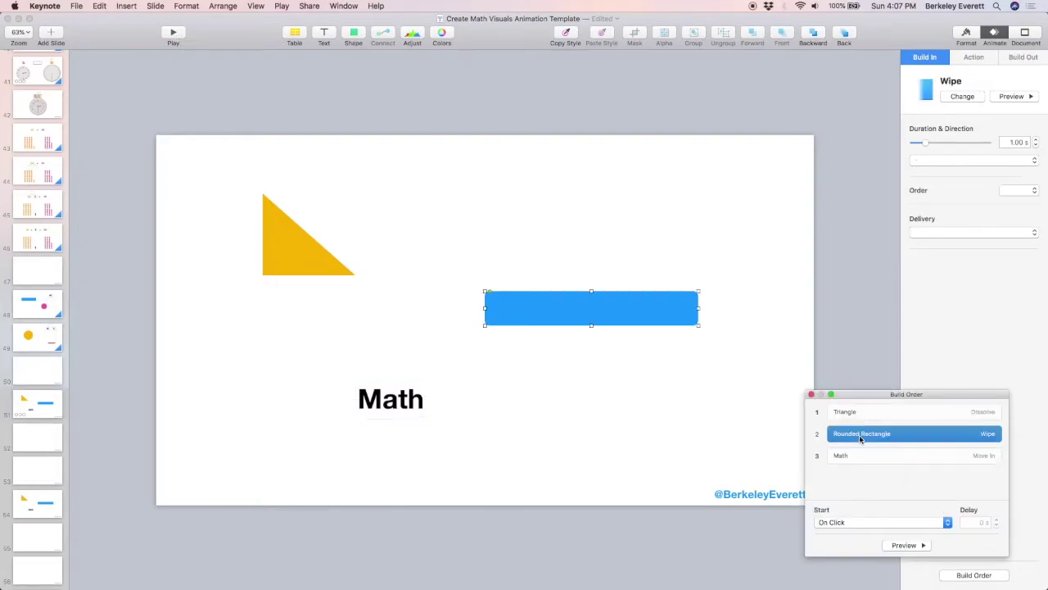
{"action": "left_click", "coordinate": [851, 522]}
{"action": "left_click", "coordinate": [857, 532]}
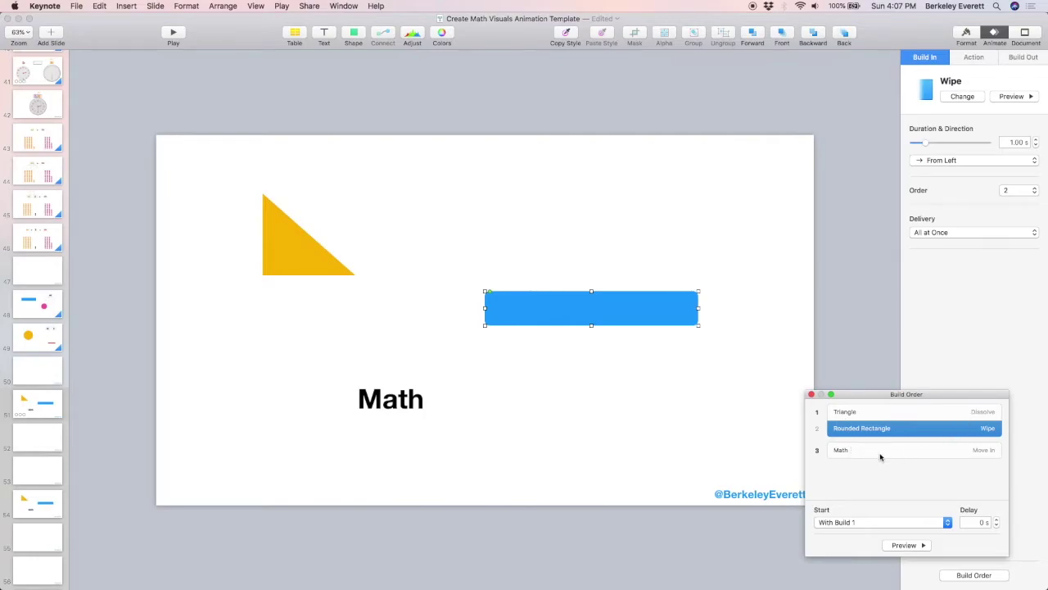
{"action": "left_click", "coordinate": [881, 454]}
{"action": "left_click", "coordinate": [841, 522]}
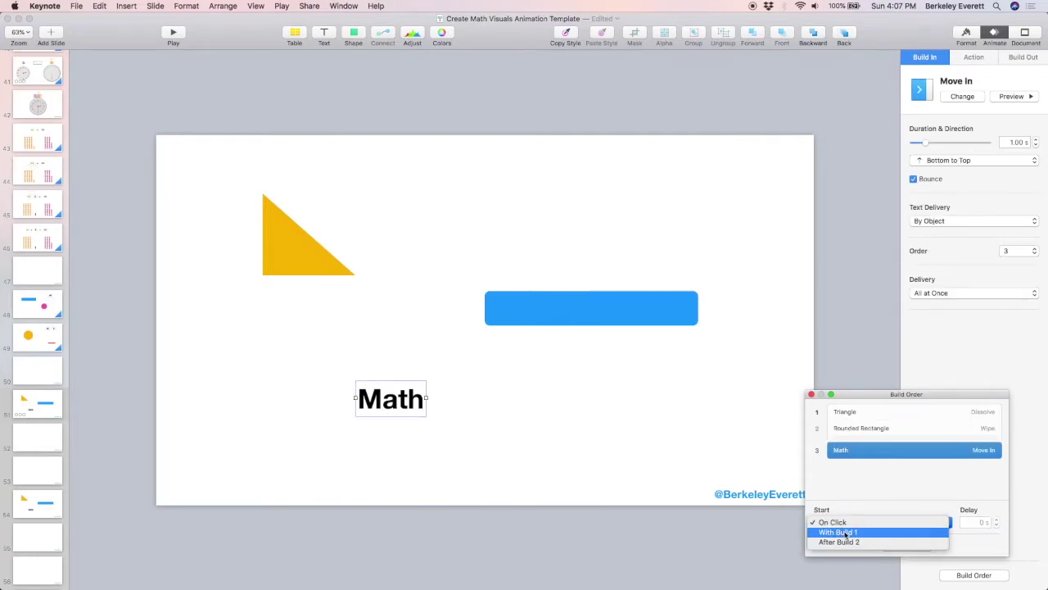
{"action": "left_click", "coordinate": [847, 533]}
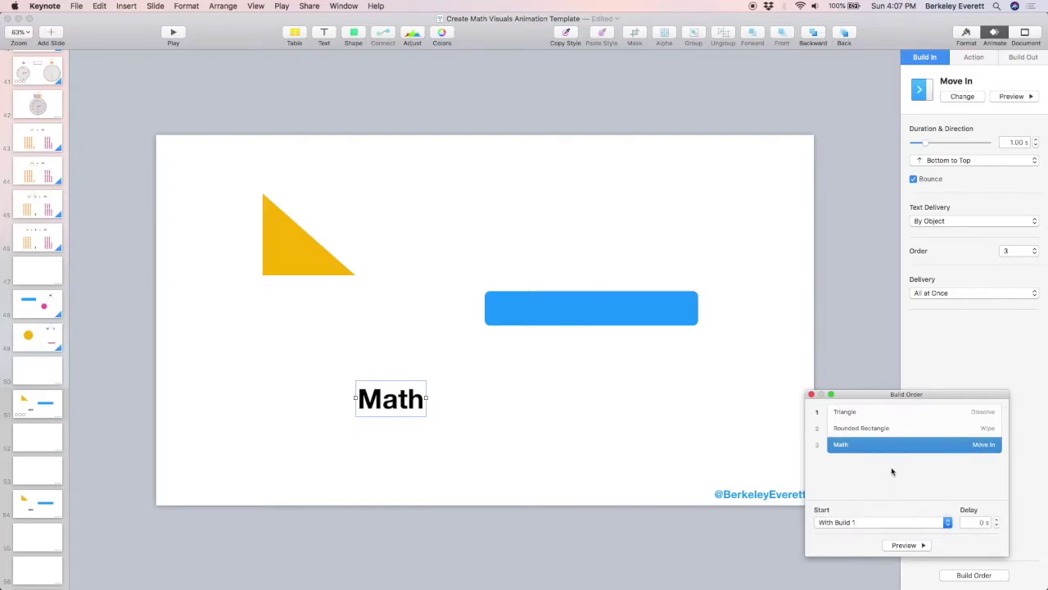
{"action": "left_click", "coordinate": [893, 470]}
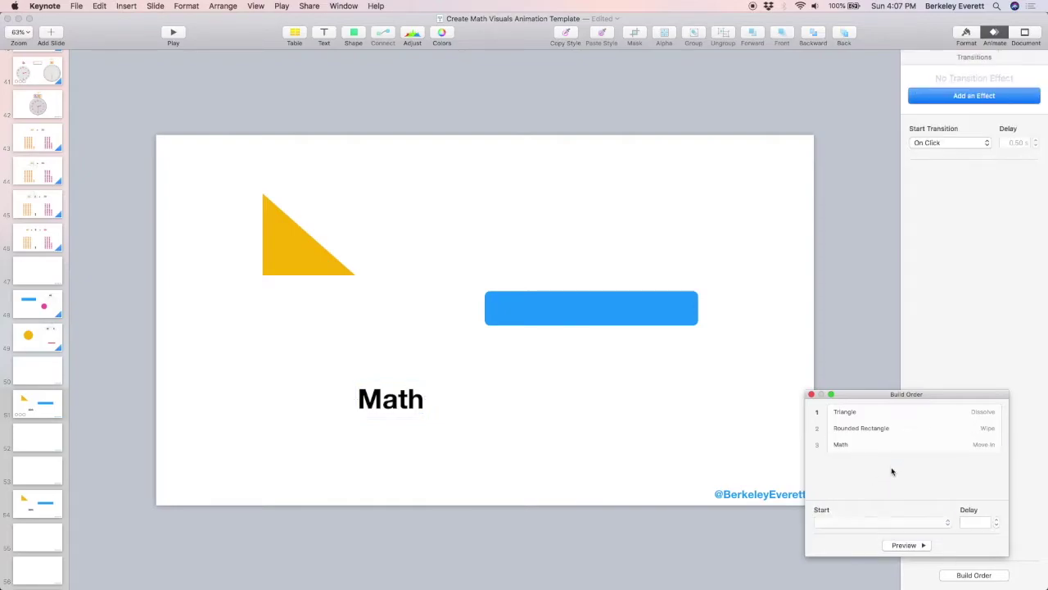
{"action": "left_click", "coordinate": [894, 545]}
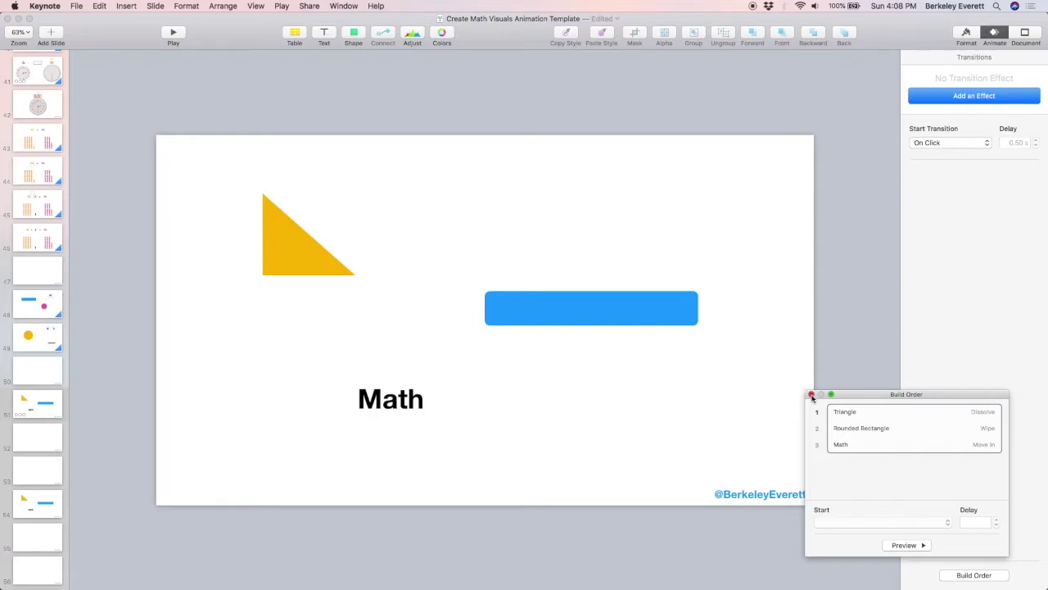
{"action": "left_click", "coordinate": [811, 395]}
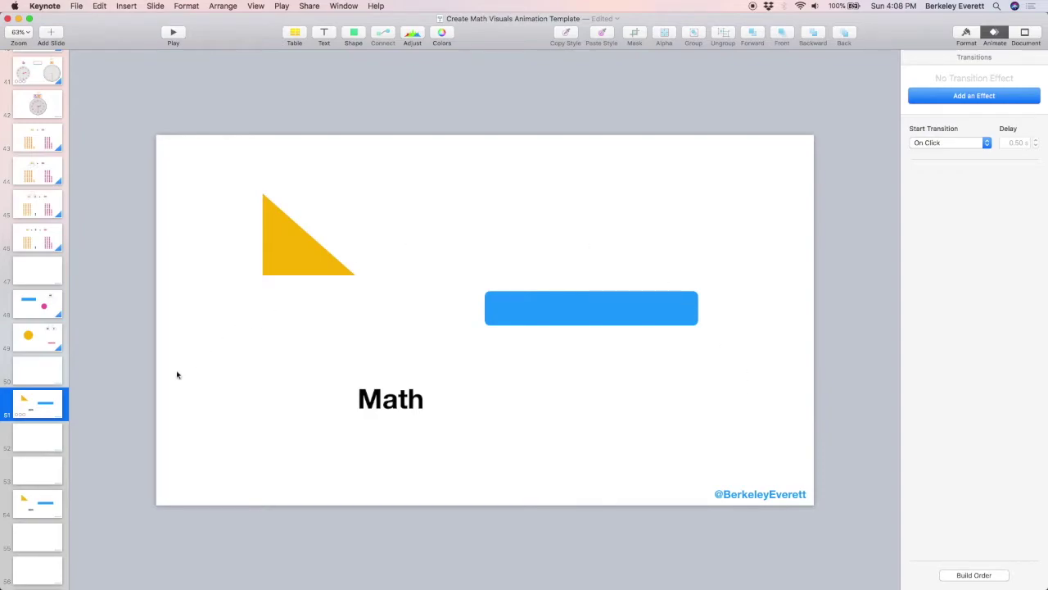
- Duplicate slide 54, then delete its triangle and move Math below the slide
{"action": "left_click", "coordinate": [45, 507]}
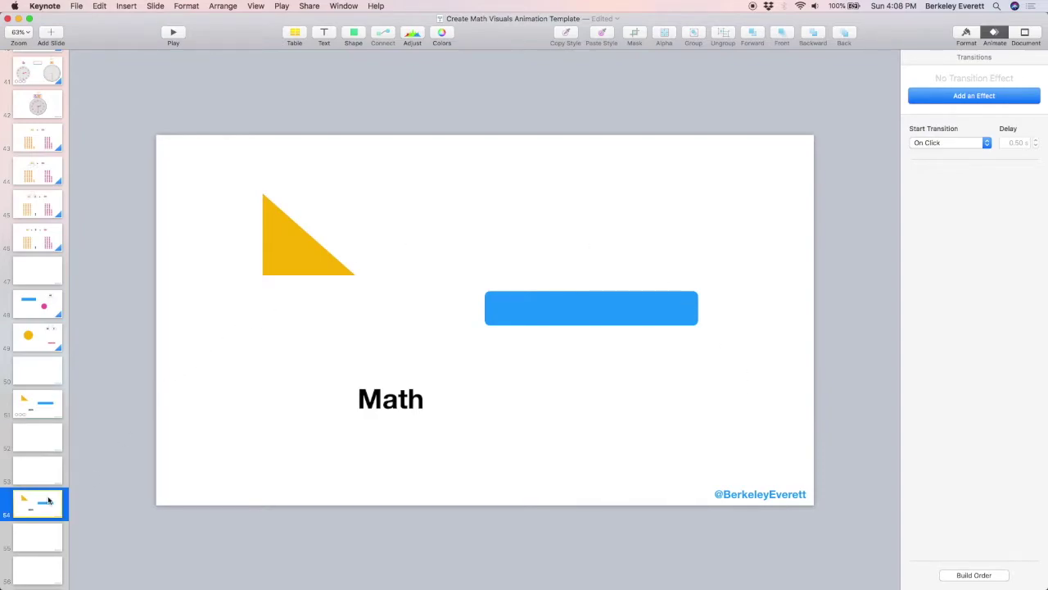
{"action": "key", "text": "super+d"}
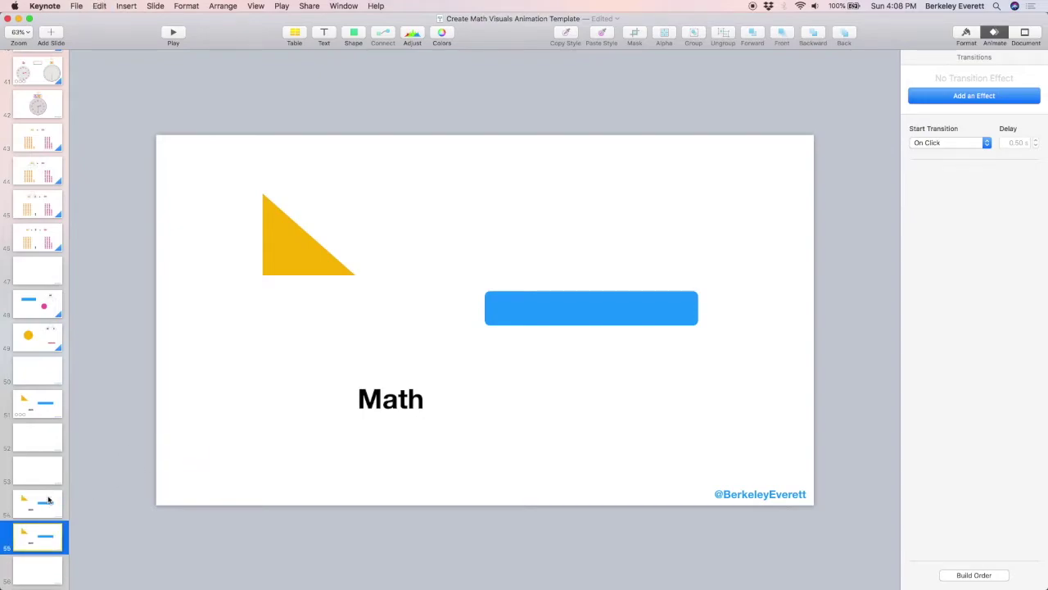
{"action": "left_click", "coordinate": [49, 500]}
{"action": "left_click", "coordinate": [287, 269]}
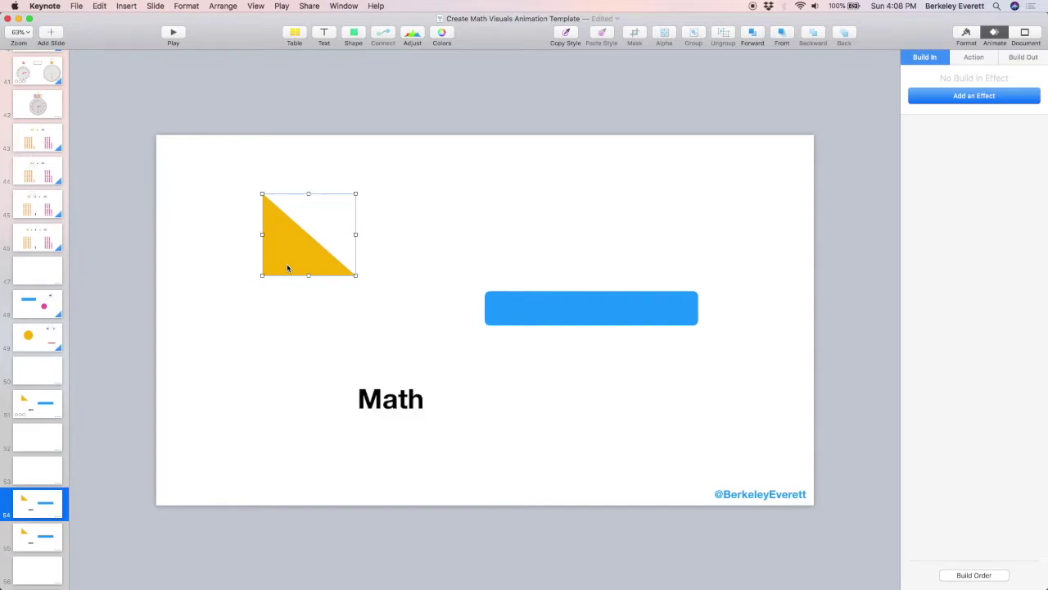
{"action": "key", "text": "BackSpace"}
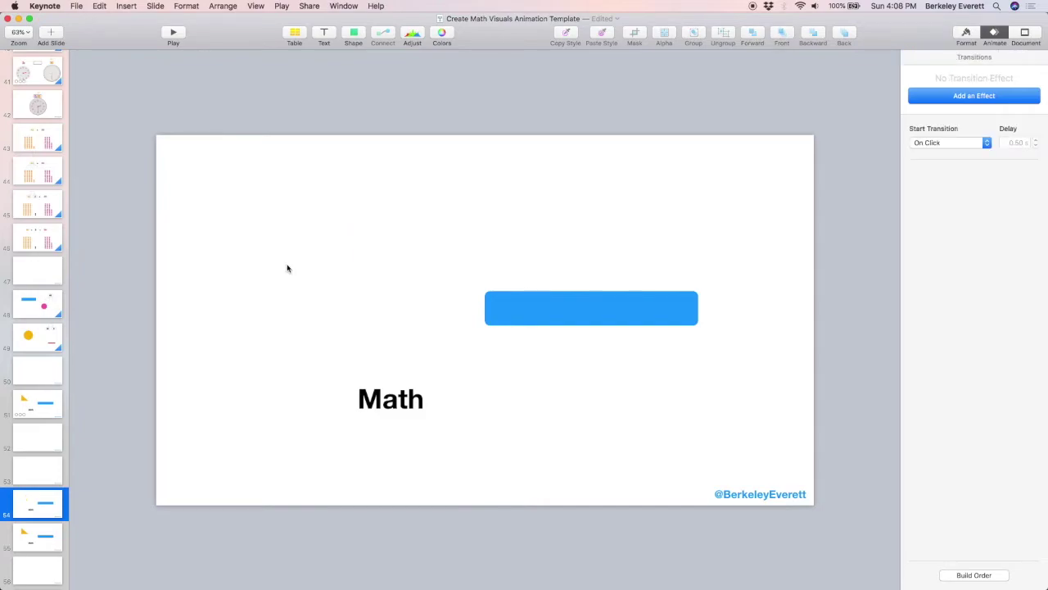
{"action": "left_click_drag", "start_coordinate": [393, 403], "coordinate": [386, 537]}
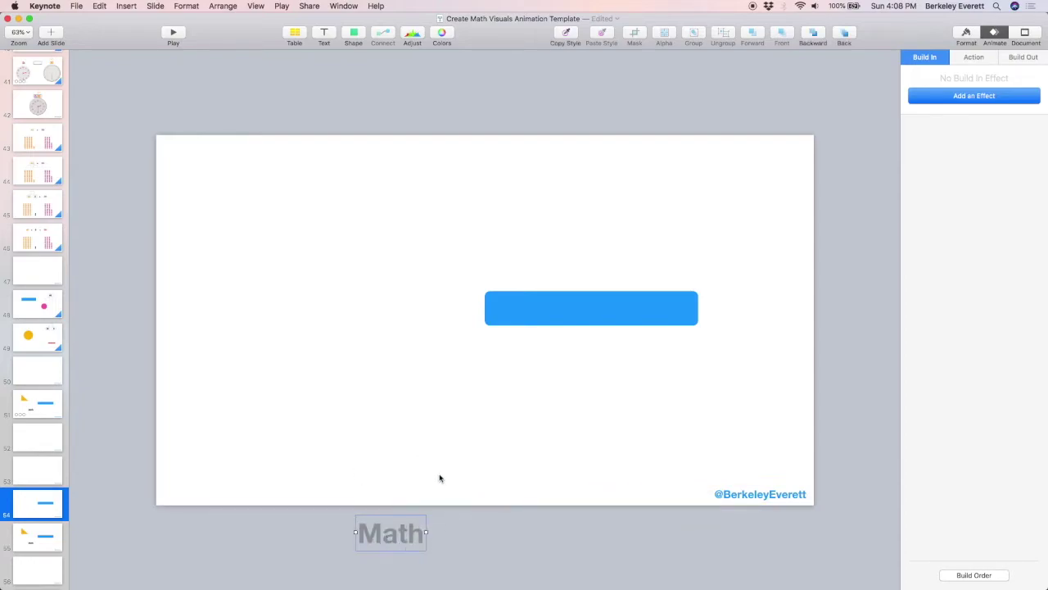
- Cover slide 54's blue bar with a new white-filled rectangle
{"action": "left_click", "coordinate": [353, 34]}
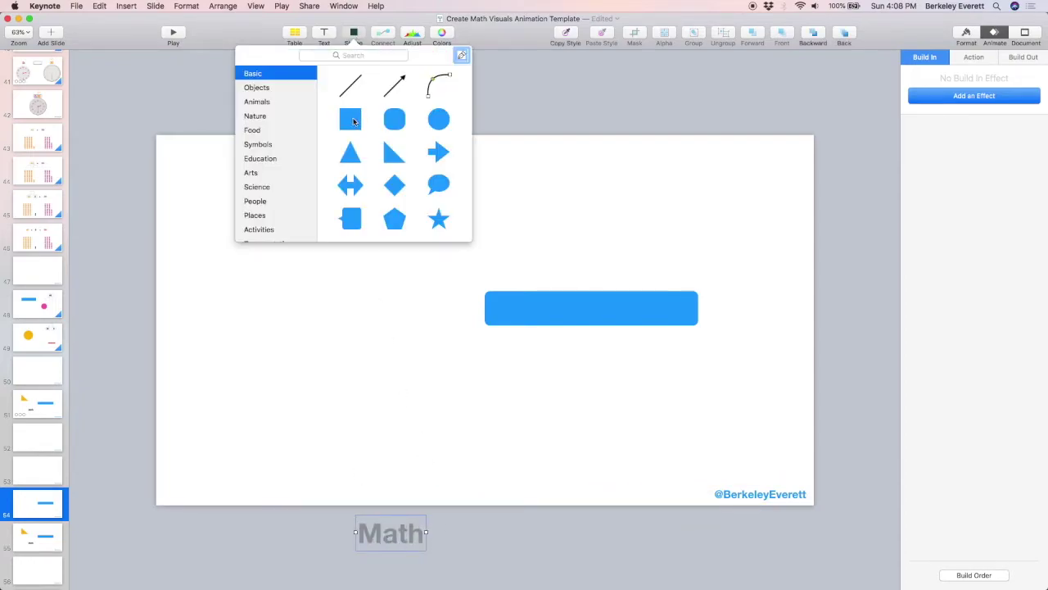
{"action": "left_click", "coordinate": [350, 119]}
{"action": "left_click_drag", "start_coordinate": [486, 312], "coordinate": [728, 354]}
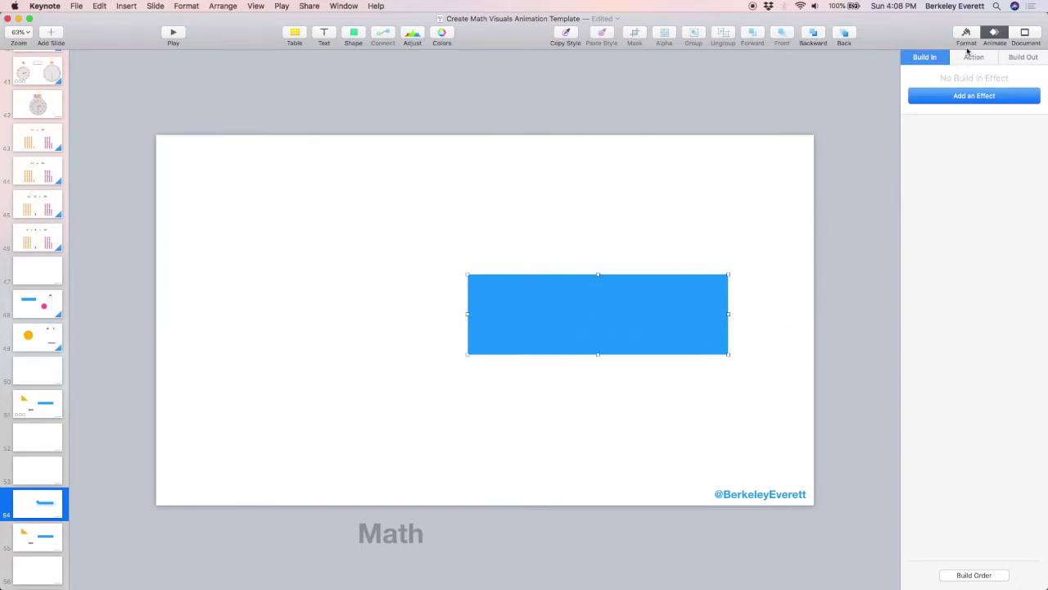
{"action": "left_click", "coordinate": [964, 36]}
{"action": "left_click", "coordinate": [921, 213]}
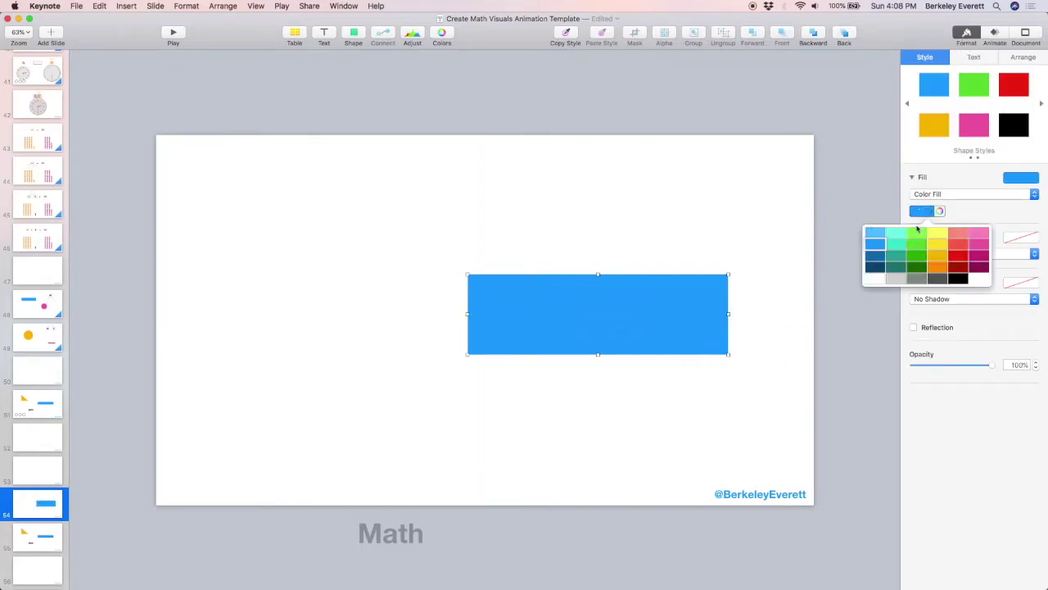
{"action": "left_click", "coordinate": [876, 280]}
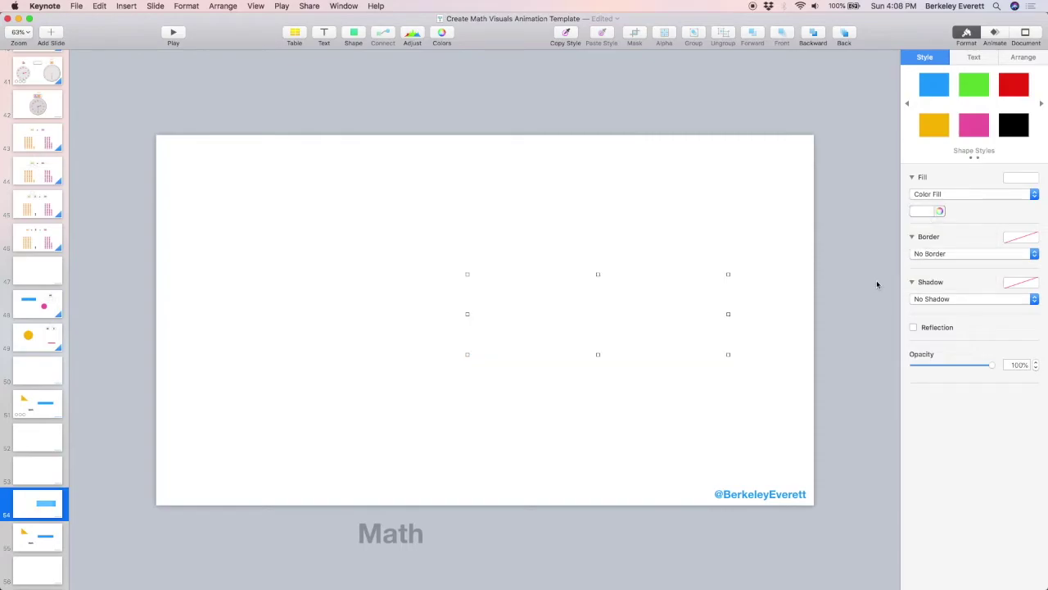
{"action": "left_click", "coordinate": [293, 427]}
- Move slide 55's white rectangle off the slide's right edge
{"action": "left_click", "coordinate": [511, 337]}
{"action": "left_click", "coordinate": [28, 537]}
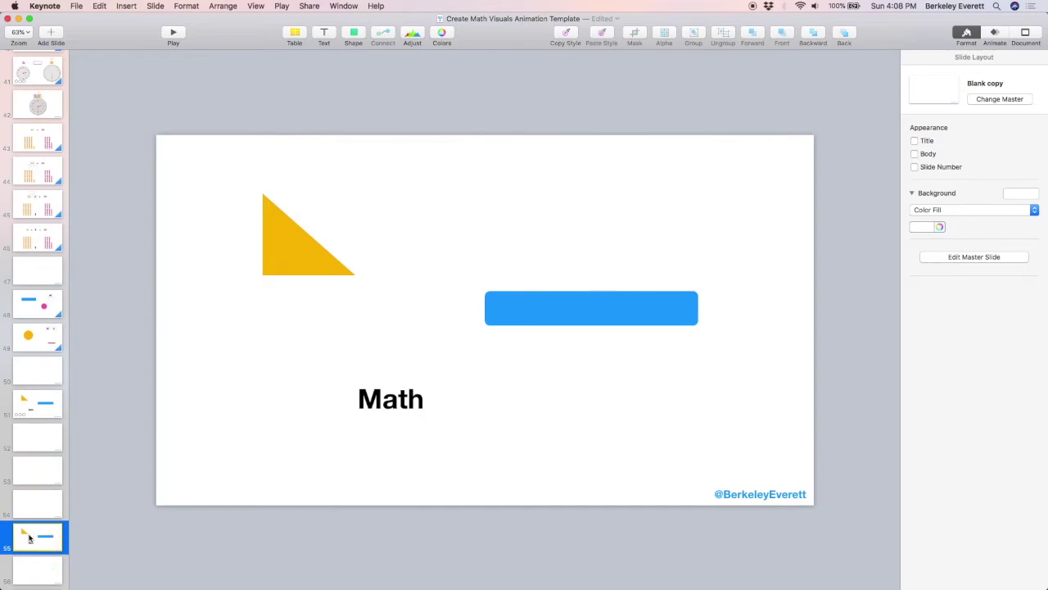
{"action": "left_click", "coordinate": [31, 511]}
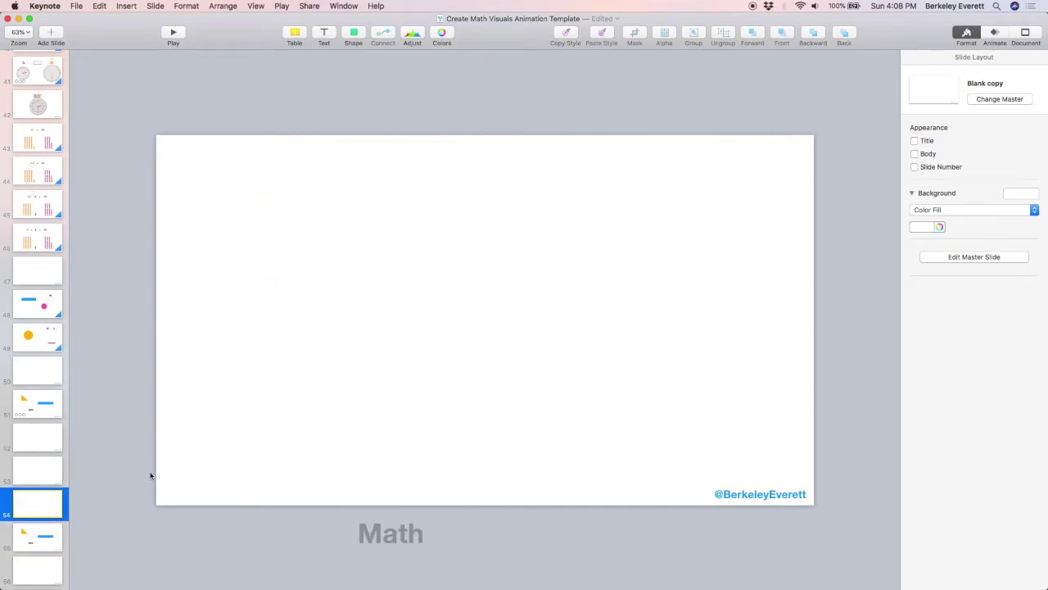
{"action": "left_click", "coordinate": [520, 333]}
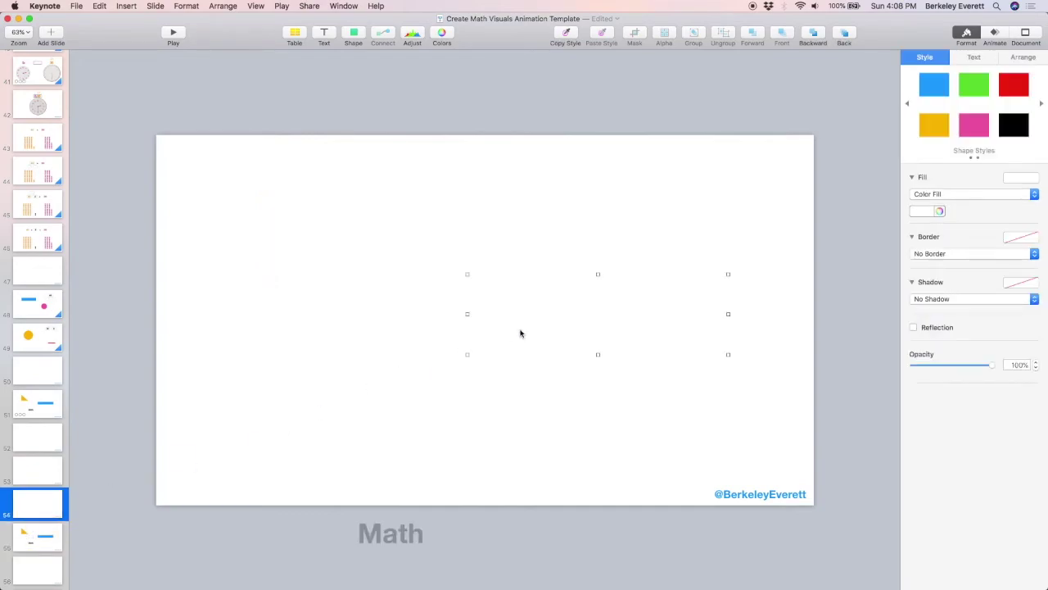
{"action": "left_click", "coordinate": [38, 547]}
{"action": "left_click", "coordinate": [522, 384]}
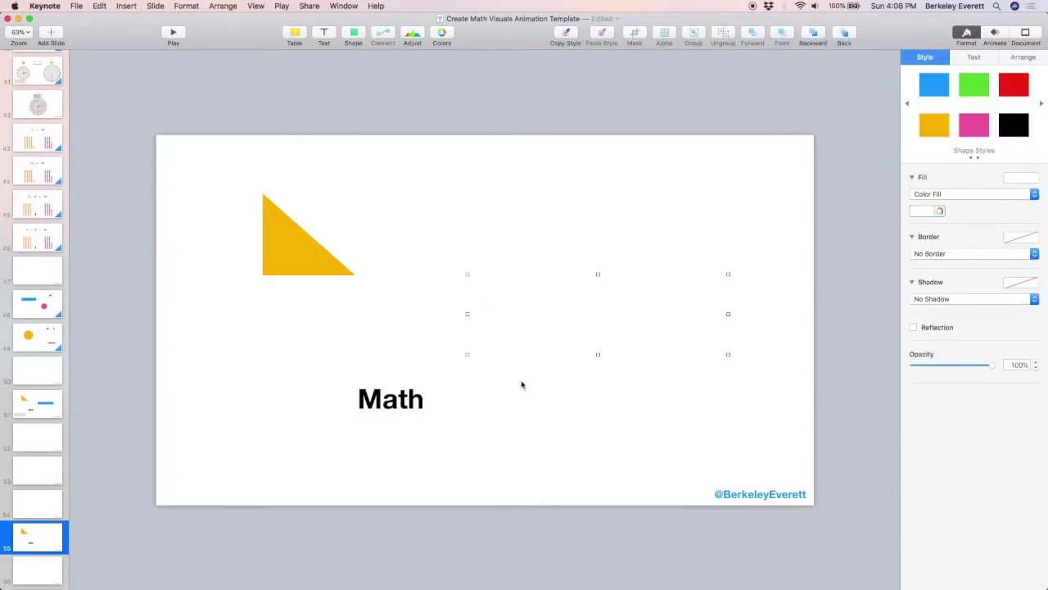
{"action": "left_click_drag", "start_coordinate": [516, 325], "coordinate": [799, 318]}
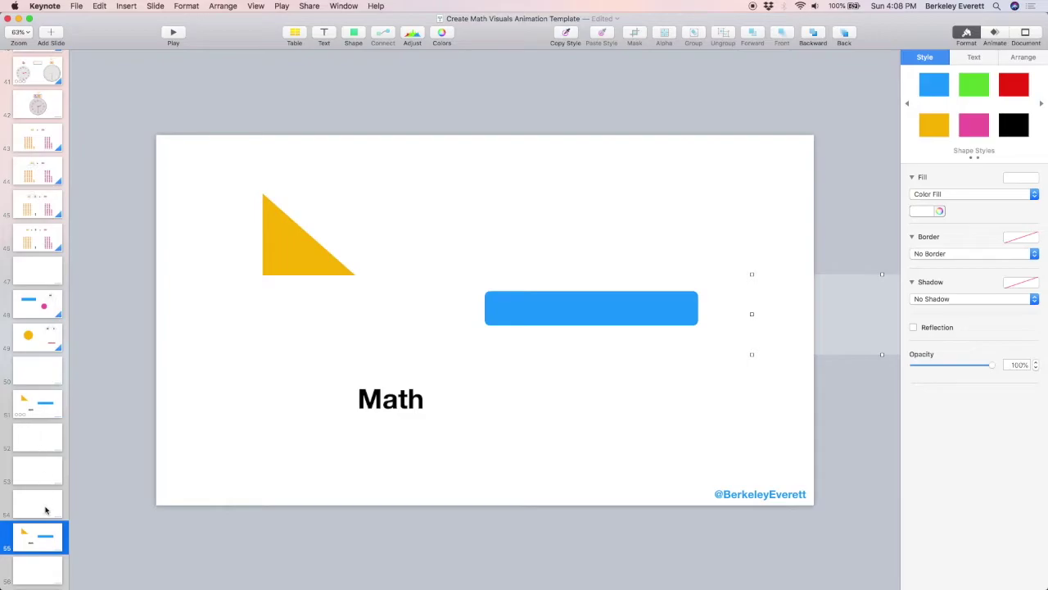
{"action": "scroll", "coordinate": [45, 510], "scroll_direction": "down", "scroll_amount": 2}
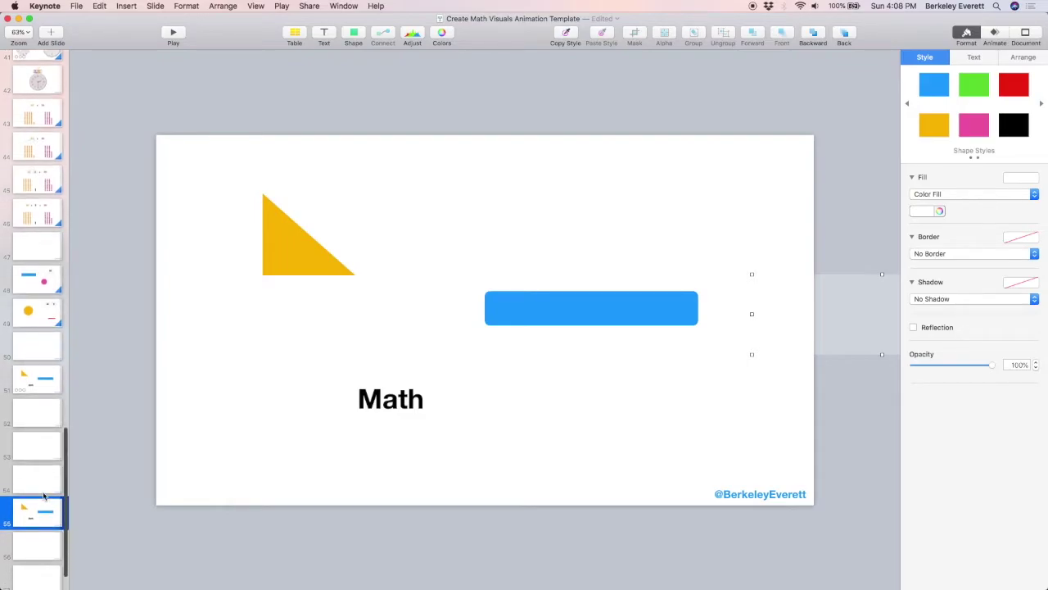
{"action": "left_click", "coordinate": [43, 489]}
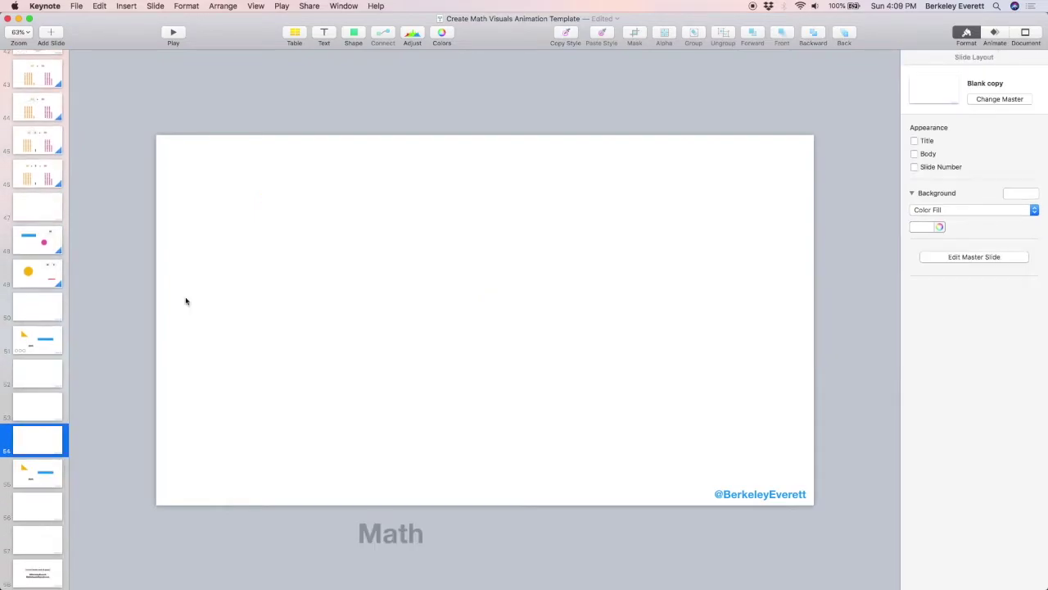
- Apply the Magic Move transition to slide 54 from the Animate inspector
{"action": "left_click", "coordinate": [988, 32]}
{"action": "left_click", "coordinate": [950, 97]}
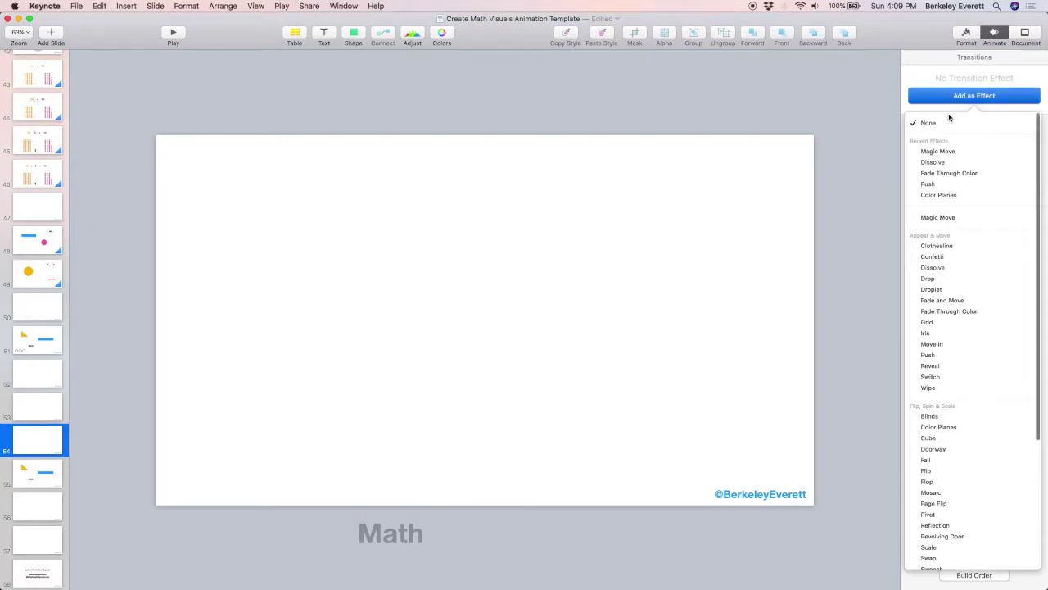
{"action": "left_click", "coordinate": [948, 150]}
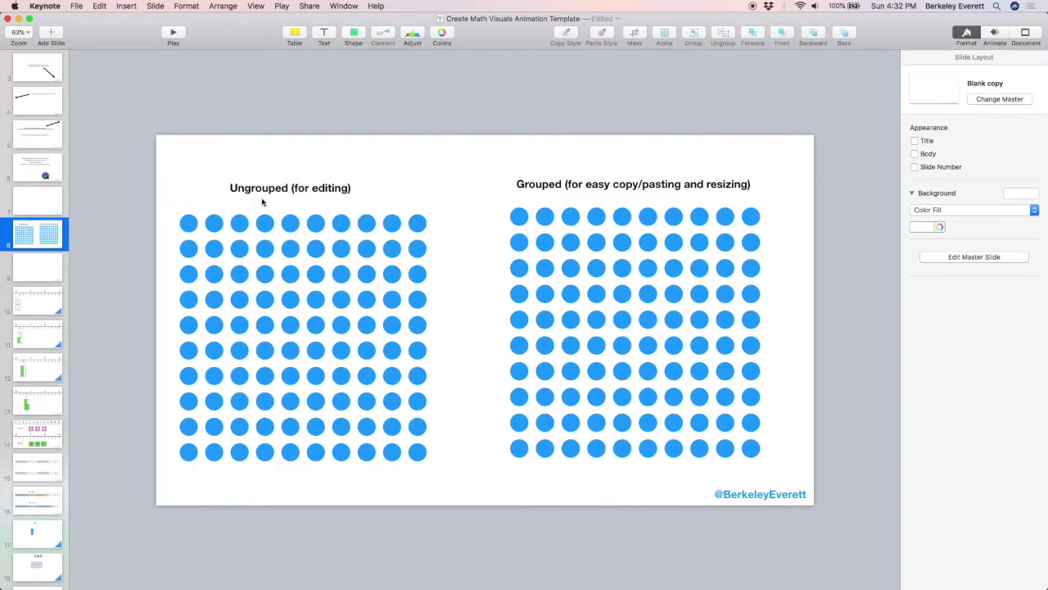
{"action": "left_click", "coordinate": [240, 222]}
{"action": "left_click", "coordinate": [262, 246]}
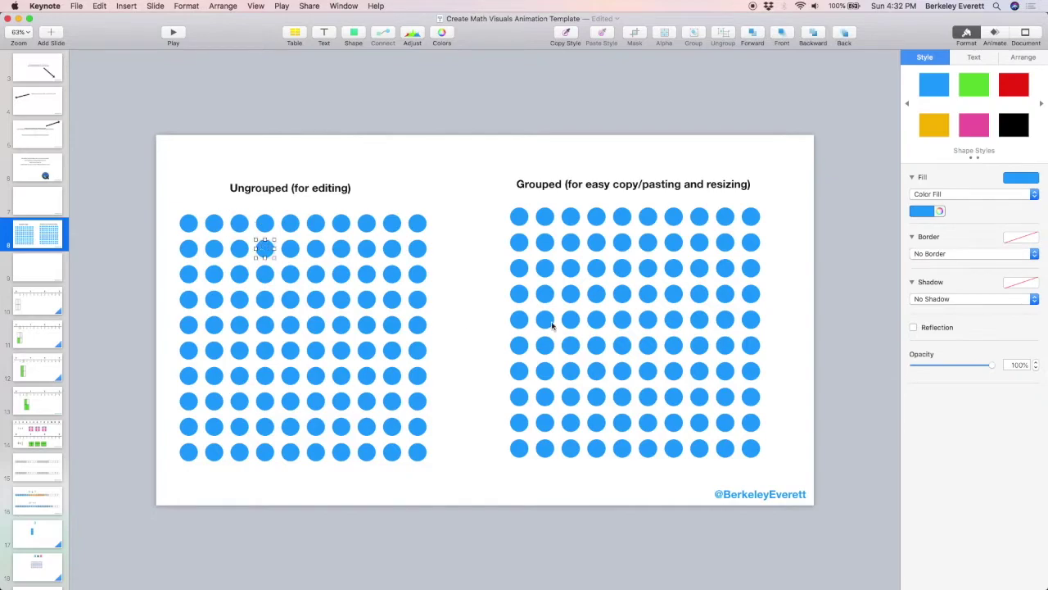
{"action": "left_click", "coordinate": [602, 295]}
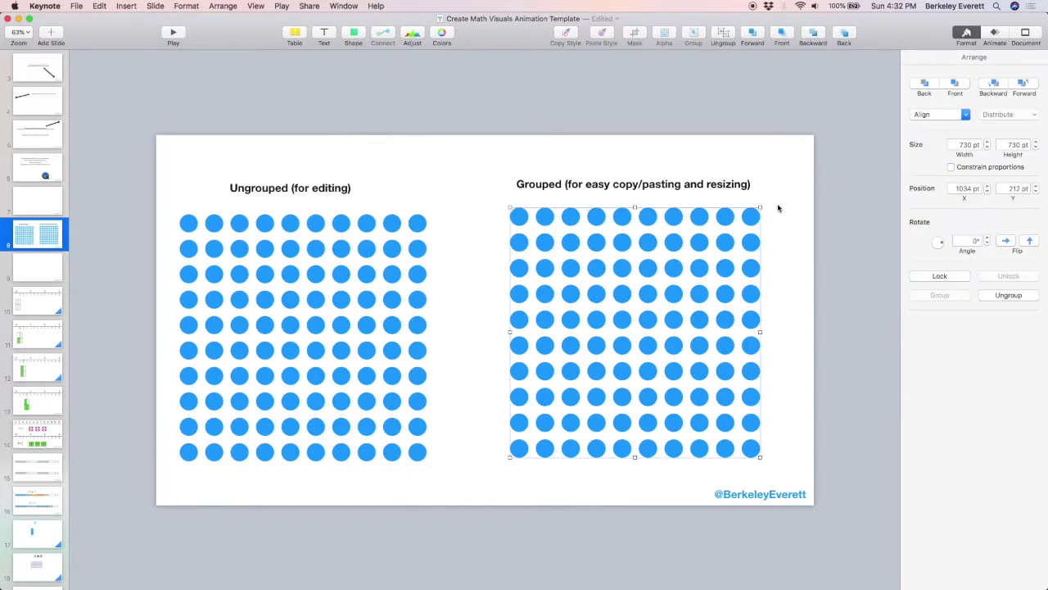
{"action": "left_click_drag", "start_coordinate": [724, 243], "coordinate": [803, 75]}
{"action": "key", "text": "BackSpace"}
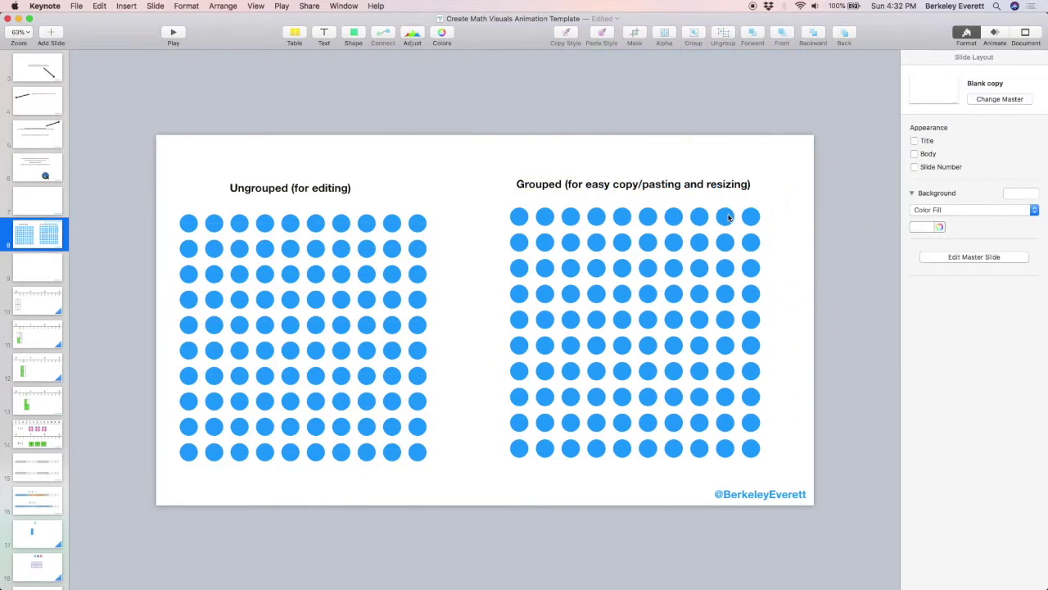
{"action": "left_click", "coordinate": [727, 215]}
{"action": "left_click_drag", "start_coordinate": [761, 207], "coordinate": [659, 336]}
{"action": "left_click", "coordinate": [719, 33]}
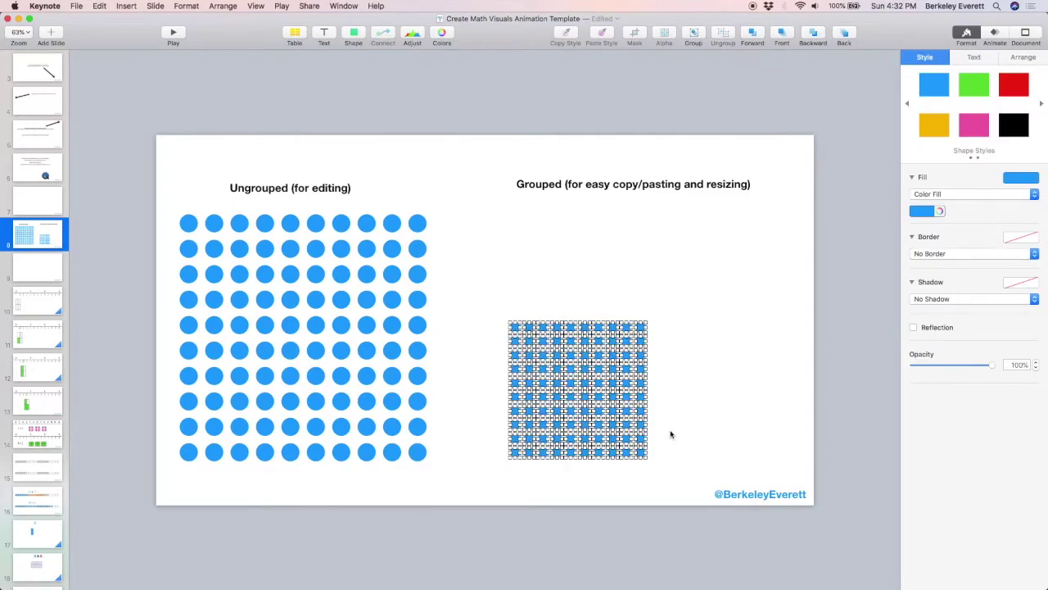
{"action": "left_click", "coordinate": [664, 377]}
{"action": "left_click", "coordinate": [613, 330]}
{"action": "left_click_drag", "start_coordinate": [613, 334], "coordinate": [612, 330]}
{"action": "left_click", "coordinate": [971, 88]}
{"action": "left_click", "coordinate": [720, 361]}
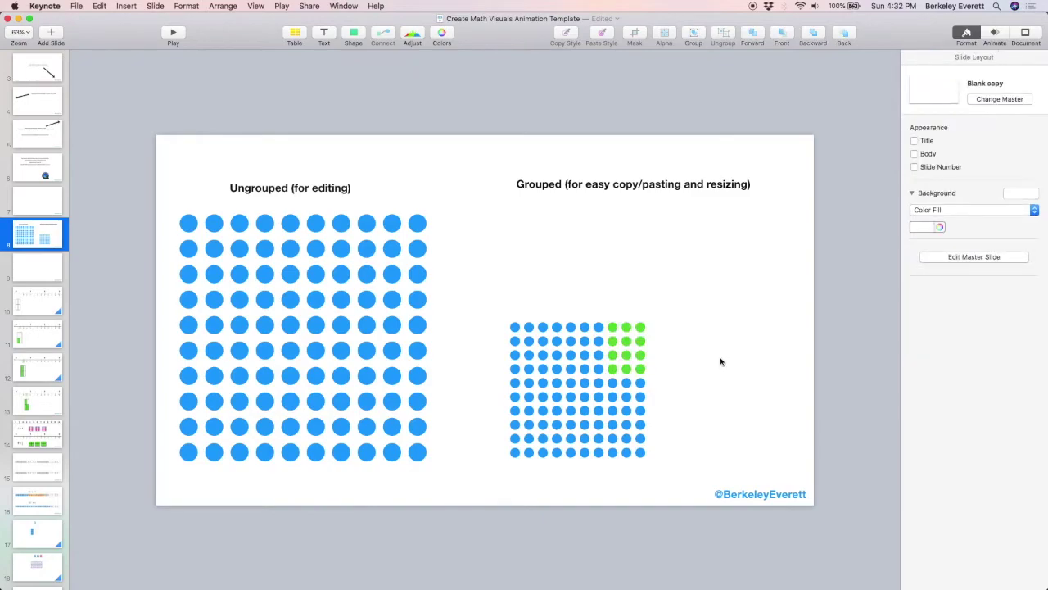
{"action": "key", "text": "super+z"}
{"action": "key", "text": "super+z"}
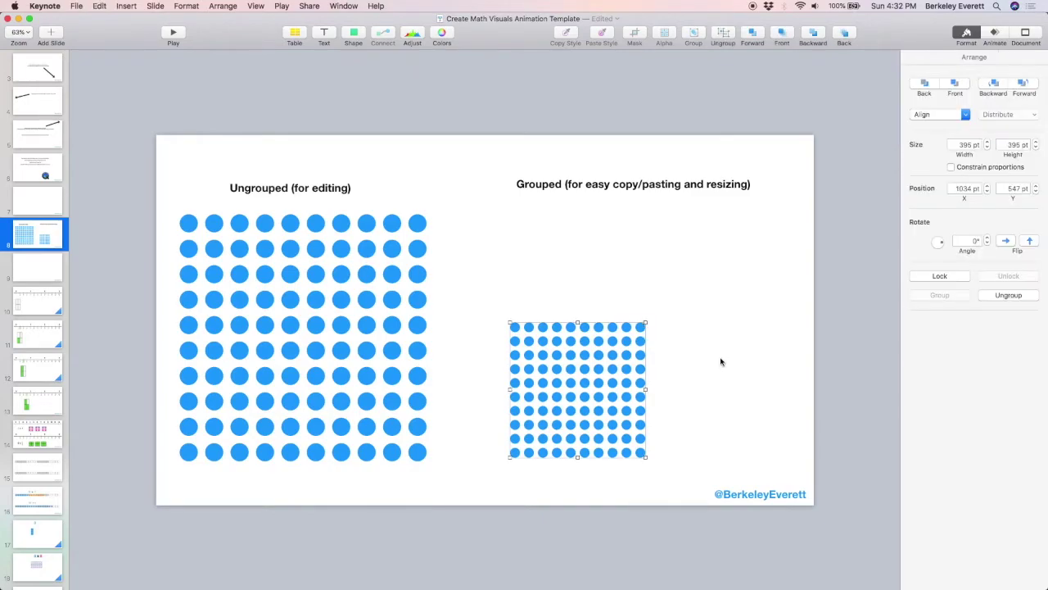
{"action": "key", "text": "super+z"}
{"action": "left_click", "coordinate": [501, 347]}
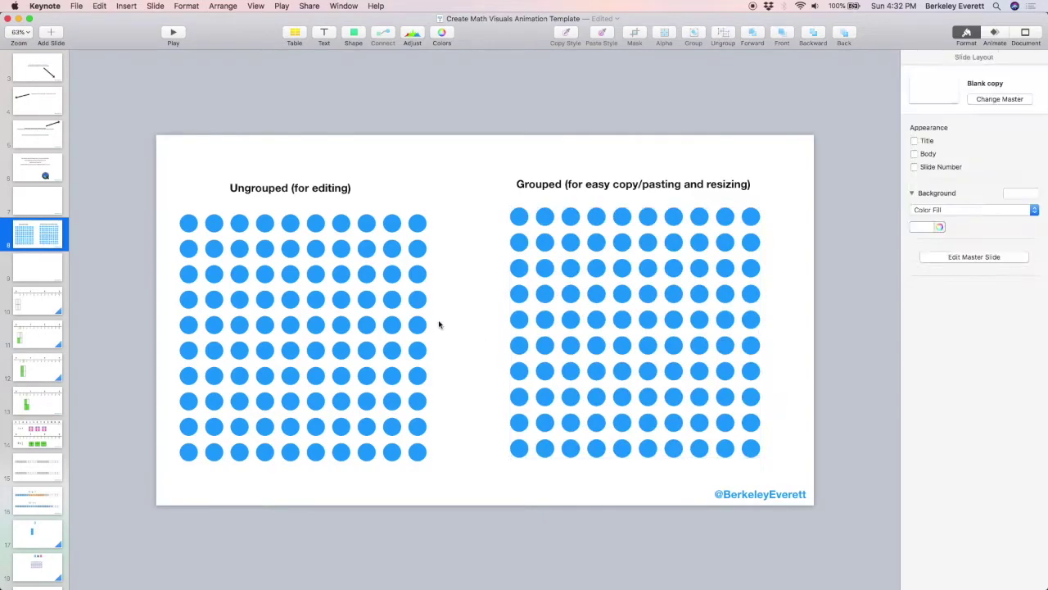
{"action": "left_click_drag", "start_coordinate": [169, 205], "coordinate": [467, 446]}
- Paste the ungrouped 10×10 blue dot grid onto blank slide 57
{"action": "scroll", "coordinate": [37, 434], "scroll_direction": "down", "scroll_amount": 6}
{"action": "scroll", "coordinate": [37, 434], "scroll_direction": "down", "scroll_amount": 20}
{"action": "scroll", "coordinate": [37, 434], "scroll_direction": "down", "scroll_amount": 3}
{"action": "left_click", "coordinate": [37, 438]}
{"action": "key", "text": "super+v"}
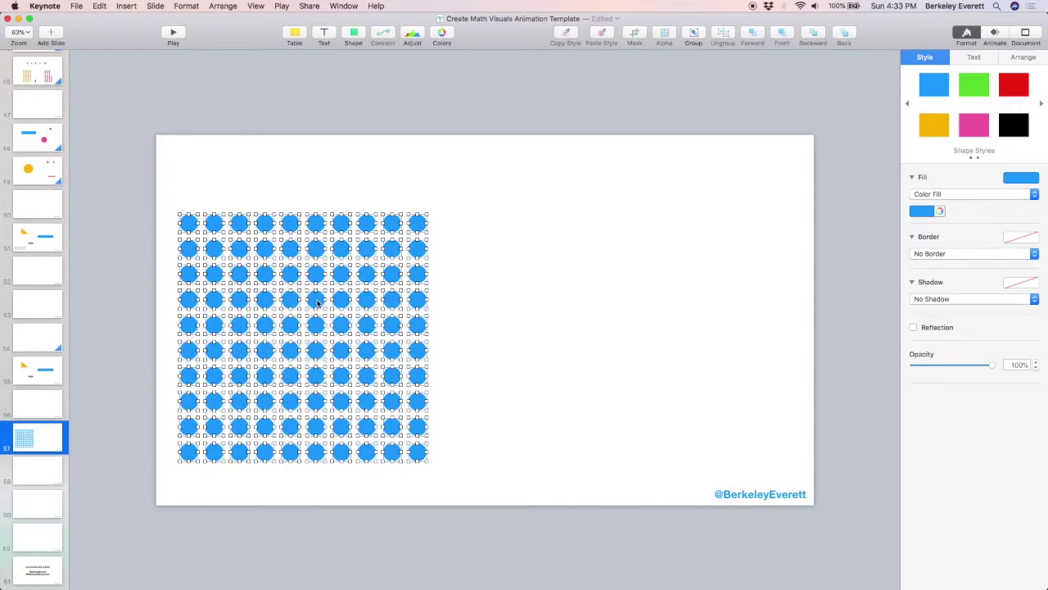
{"action": "left_click", "coordinate": [215, 195]}
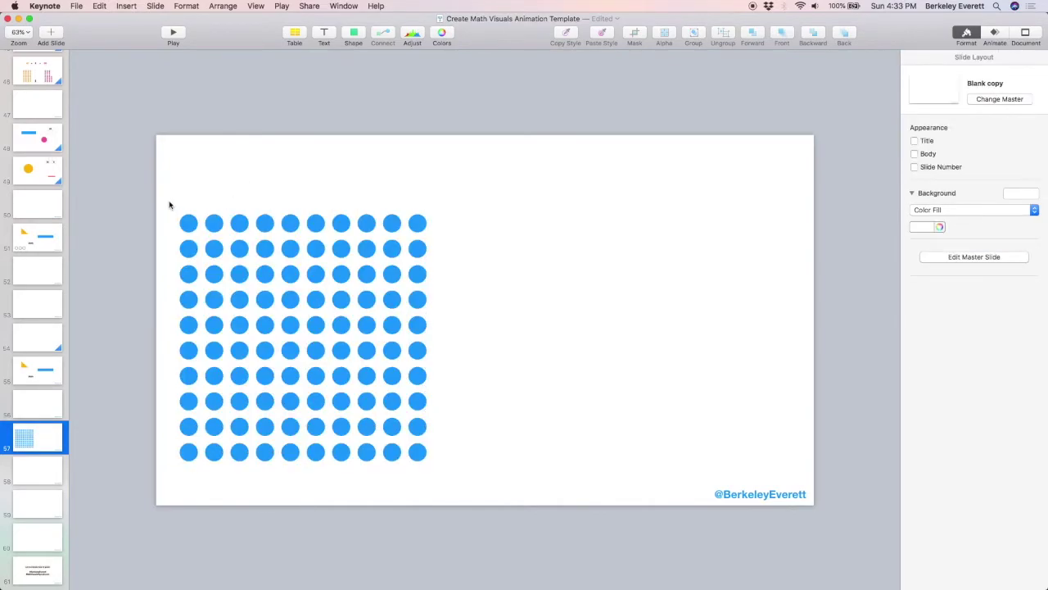
- Delete the left four columns and top four rows, leaving a 36-dot 6×6 grid
{"action": "left_click_drag", "start_coordinate": [167, 199], "coordinate": [263, 494]}
{"action": "key", "text": "BackSpace"}
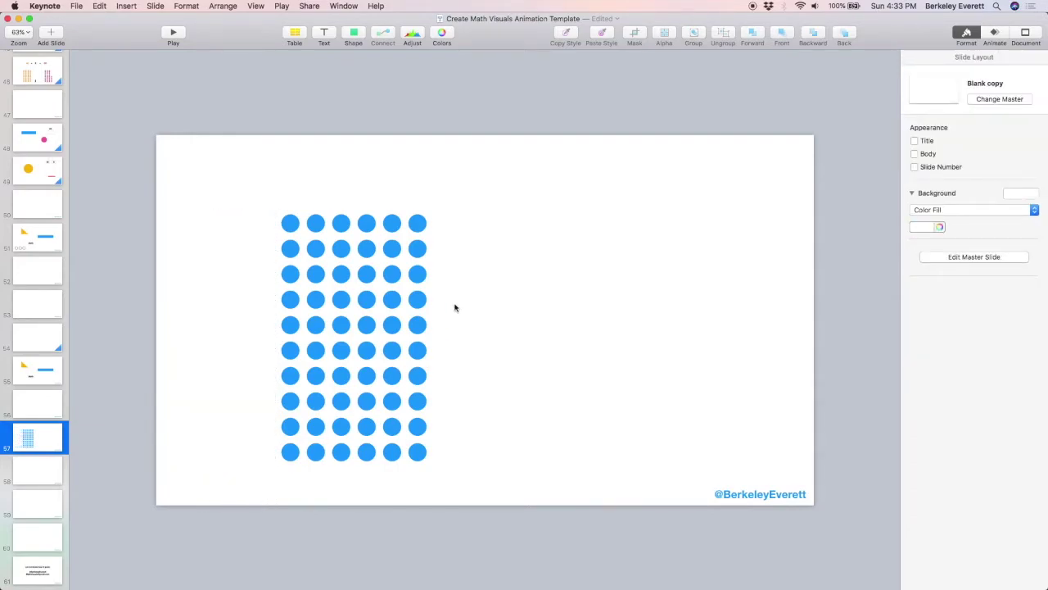
{"action": "left_click_drag", "start_coordinate": [458, 303], "coordinate": [260, 222]}
{"action": "key", "text": "BackSpace"}
{"action": "left_click_drag", "start_coordinate": [250, 290], "coordinate": [387, 393]}
{"action": "left_click", "coordinate": [421, 412]}
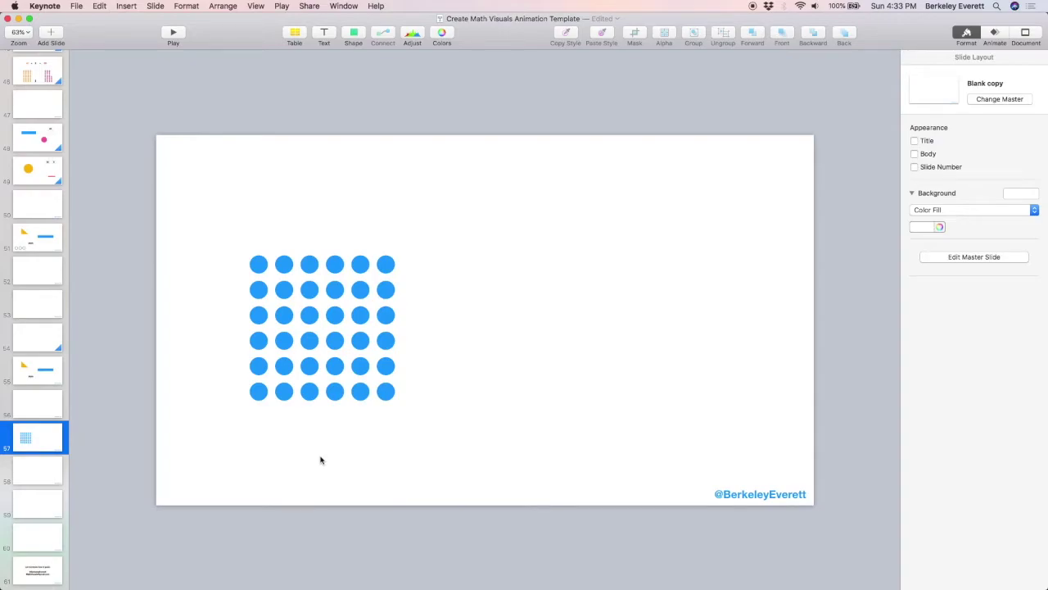
{"action": "left_click_drag", "start_coordinate": [320, 460], "coordinate": [257, 345]}
- Duplicate slide 57 and drag the dots apart into four separate 3×3 blocks on slide 58
{"action": "left_click", "coordinate": [306, 439]}
{"action": "key", "text": "super+d"}
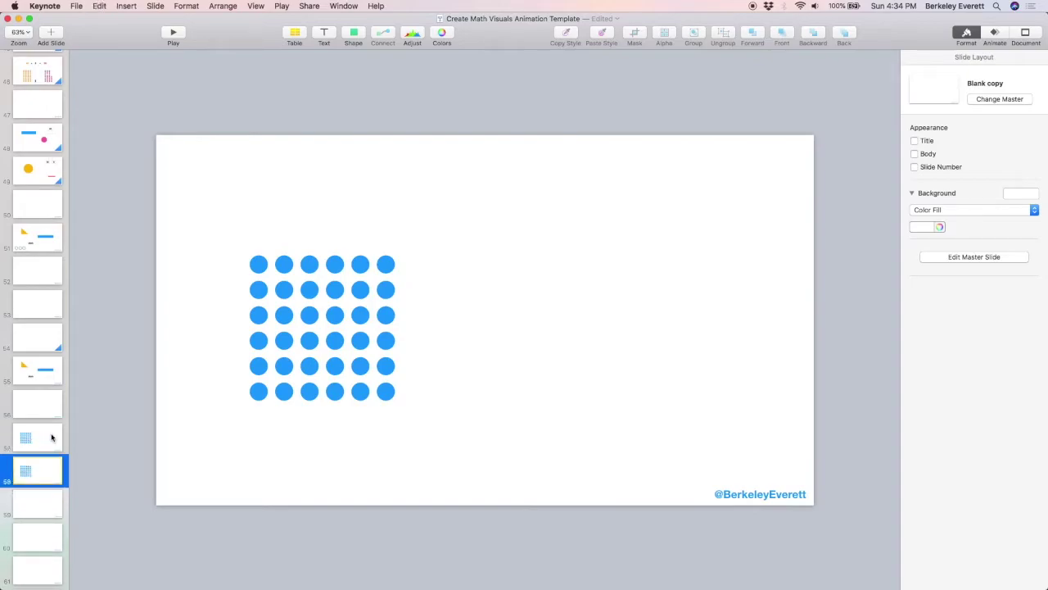
{"action": "left_click", "coordinate": [296, 394]}
{"action": "left_click_drag", "start_coordinate": [297, 394], "coordinate": [253, 364]}
{"action": "left_click_drag", "start_coordinate": [239, 251], "coordinate": [284, 297]}
{"action": "left_click_drag", "start_coordinate": [412, 421], "coordinate": [351, 367]}
{"action": "left_click_drag", "start_coordinate": [397, 335], "coordinate": [354, 245]}
{"action": "left_click", "coordinate": [316, 135]}
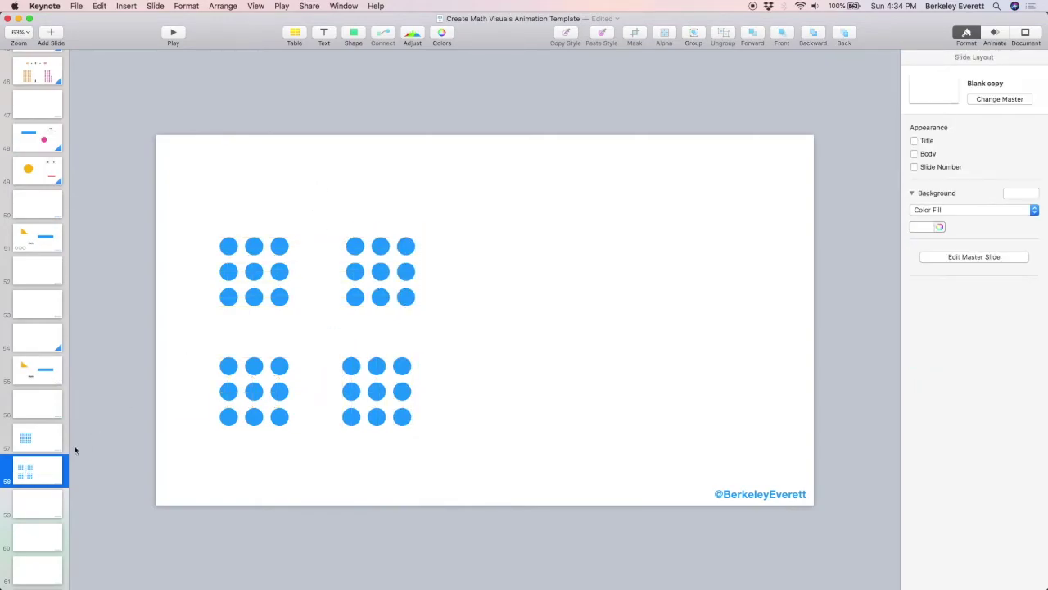
- Give slide 57 a Magic Move transition into the four-block slide 58
{"action": "left_click", "coordinate": [30, 443]}
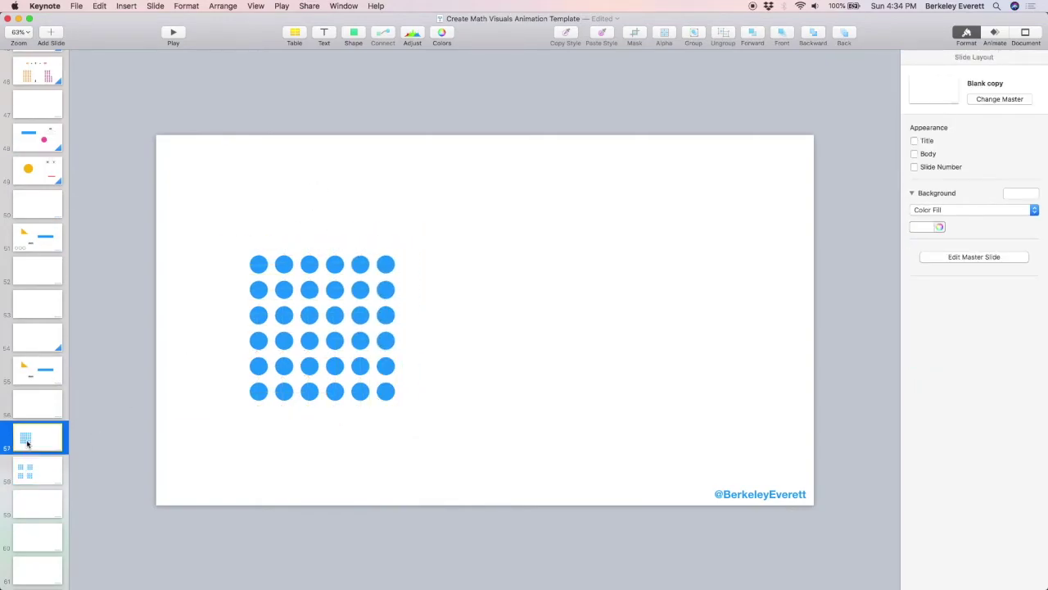
{"action": "left_click", "coordinate": [994, 35]}
{"action": "left_click", "coordinate": [962, 98]}
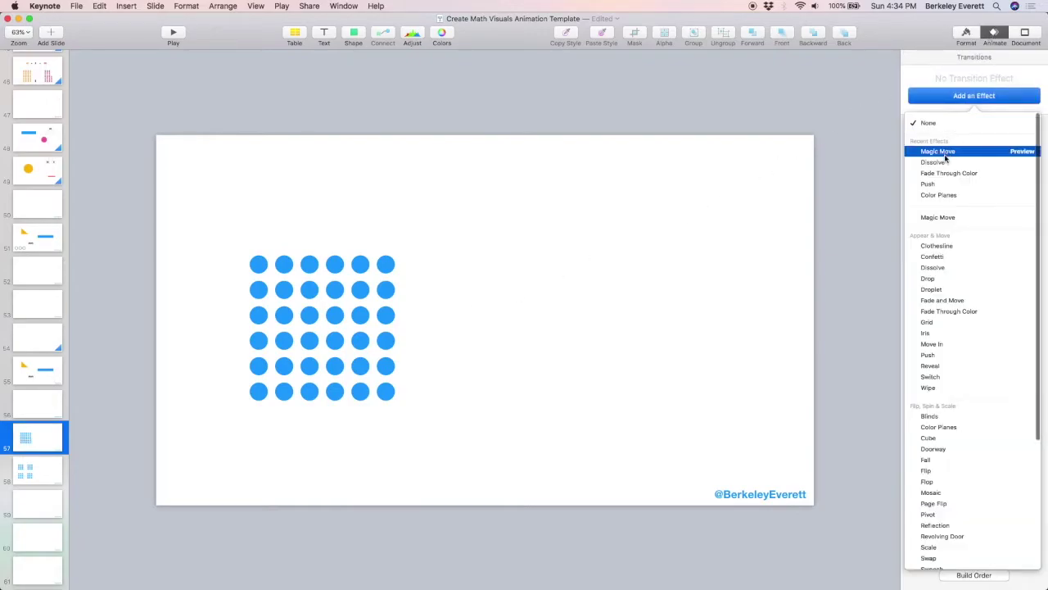
{"action": "left_click", "coordinate": [938, 151]}
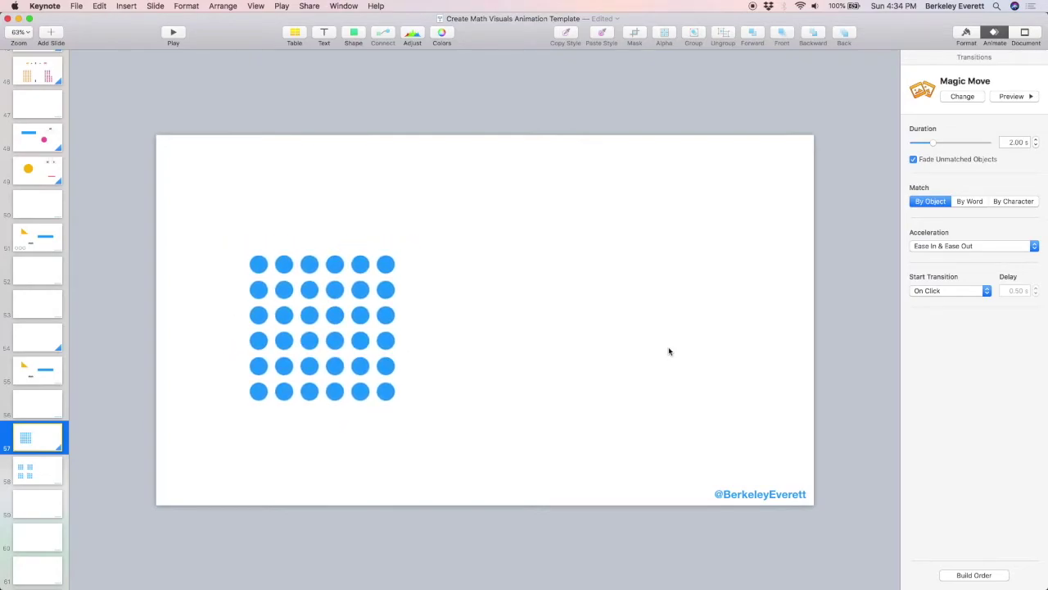
{"action": "left_click", "coordinate": [43, 469]}
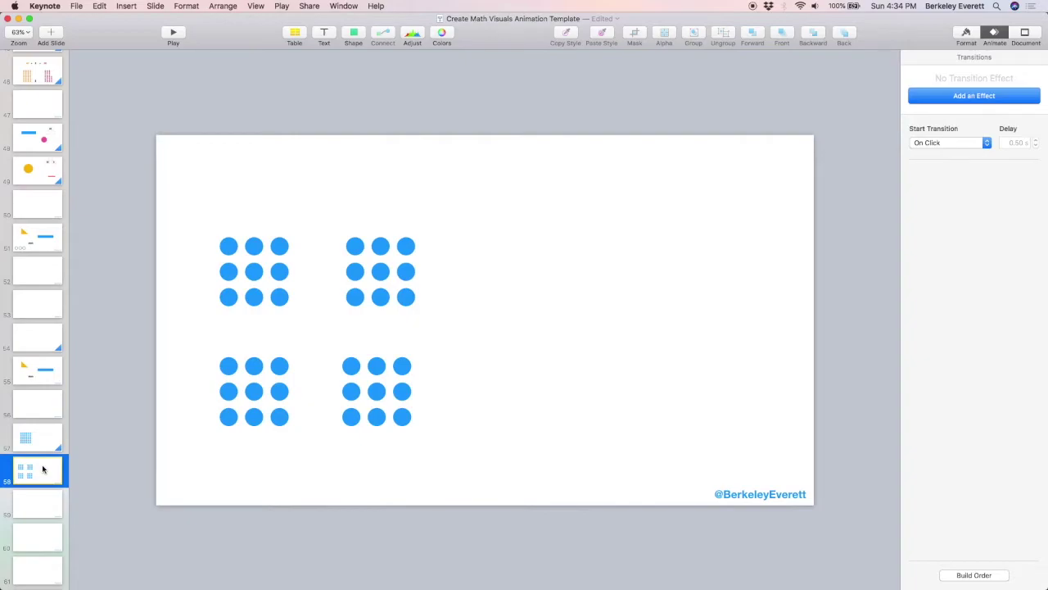
- Duplicate slide 58 and copy the 36-dot 6×6 grid from slide 57
{"action": "key", "text": "super+d"}
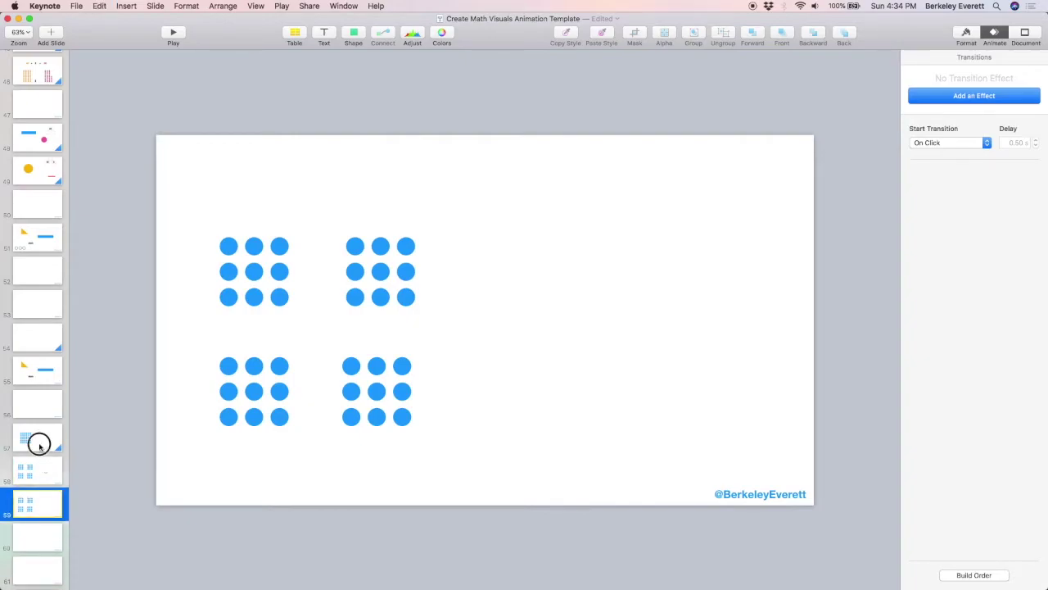
{"action": "left_click", "coordinate": [39, 445]}
{"action": "left_click_drag", "start_coordinate": [428, 425], "coordinate": [227, 291]}
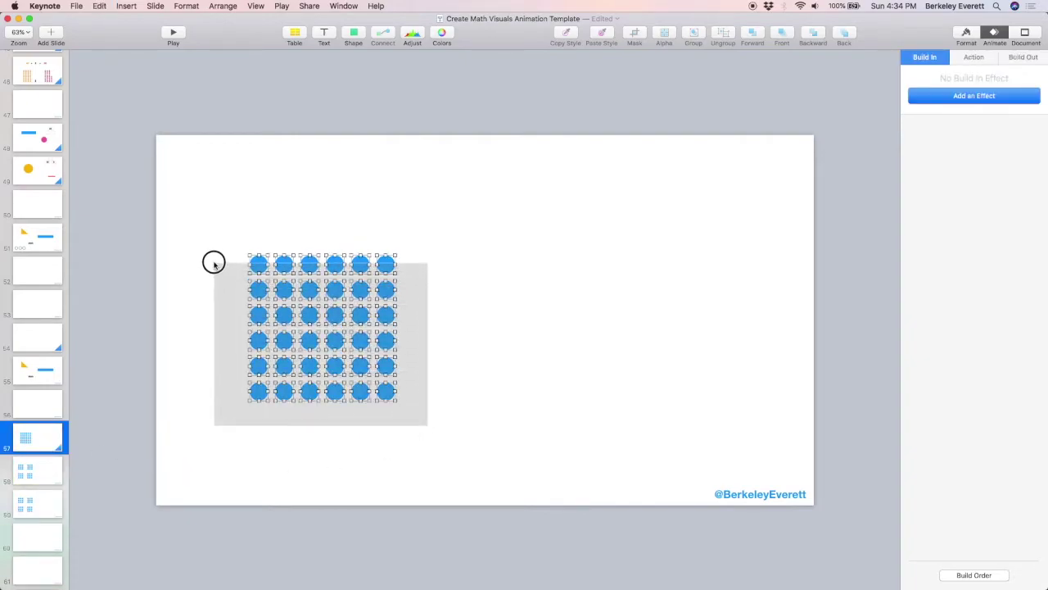
{"action": "left_click_drag", "start_coordinate": [214, 261], "coordinate": [214, 261]}
{"action": "key", "text": "super+c"}
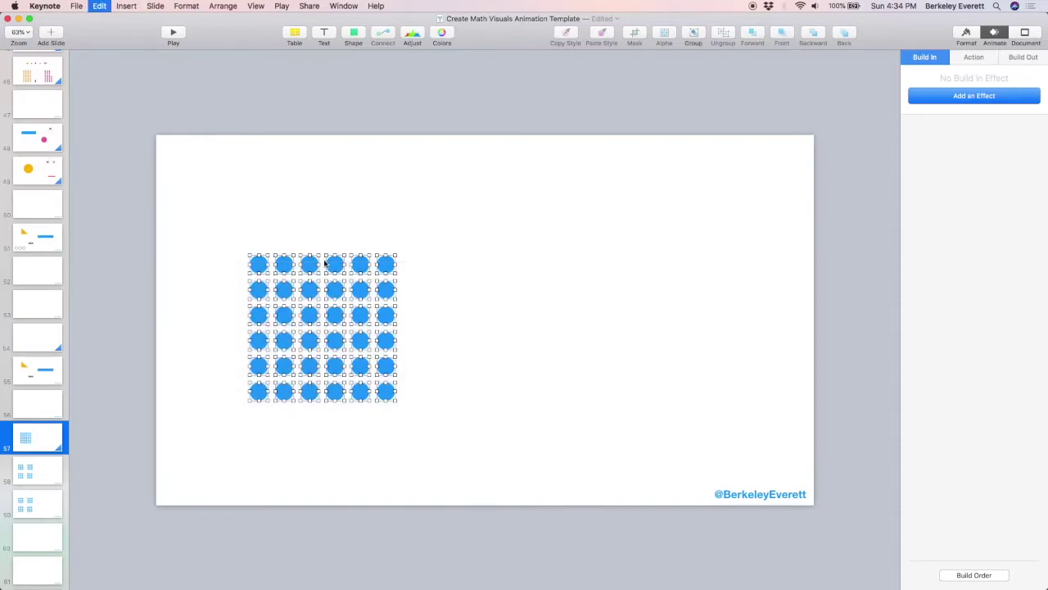
- Paste the 6×6 grid on slide 59, move it to the right side and color it red
{"action": "left_click", "coordinate": [54, 469]}
{"action": "left_click", "coordinate": [47, 505]}
{"action": "key", "text": "super+v"}
{"action": "left_click_drag", "start_coordinate": [316, 345], "coordinate": [629, 342]}
{"action": "left_click", "coordinate": [967, 34]}
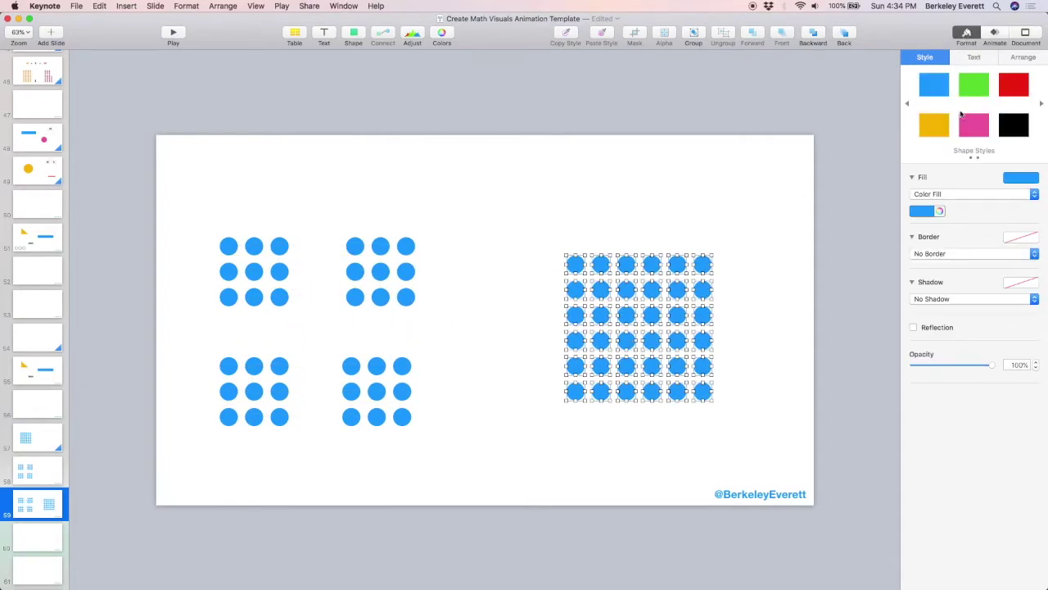
{"action": "left_click", "coordinate": [1012, 94]}
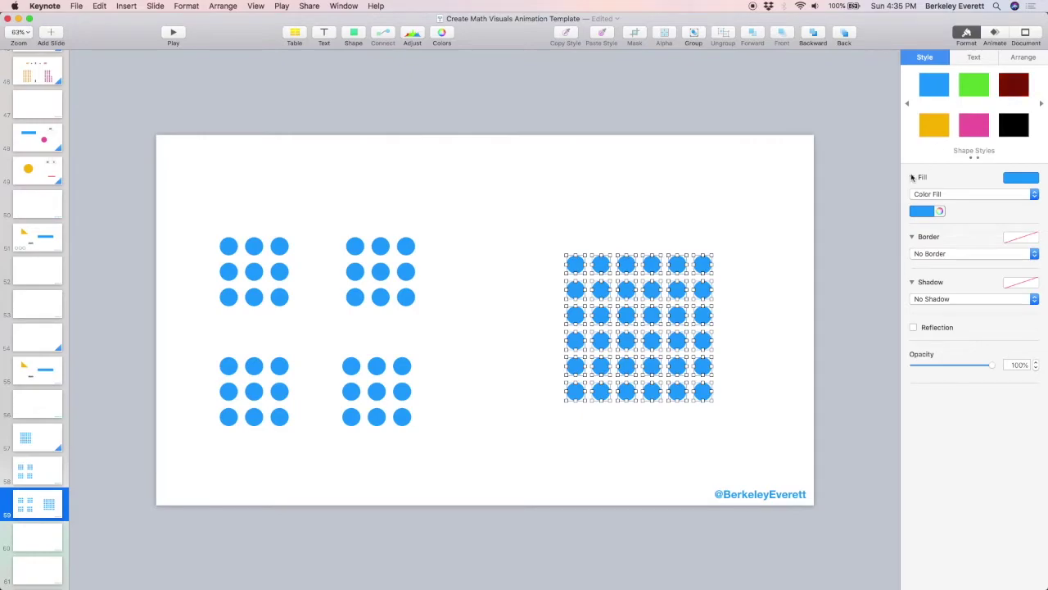
{"action": "left_click", "coordinate": [742, 361]}
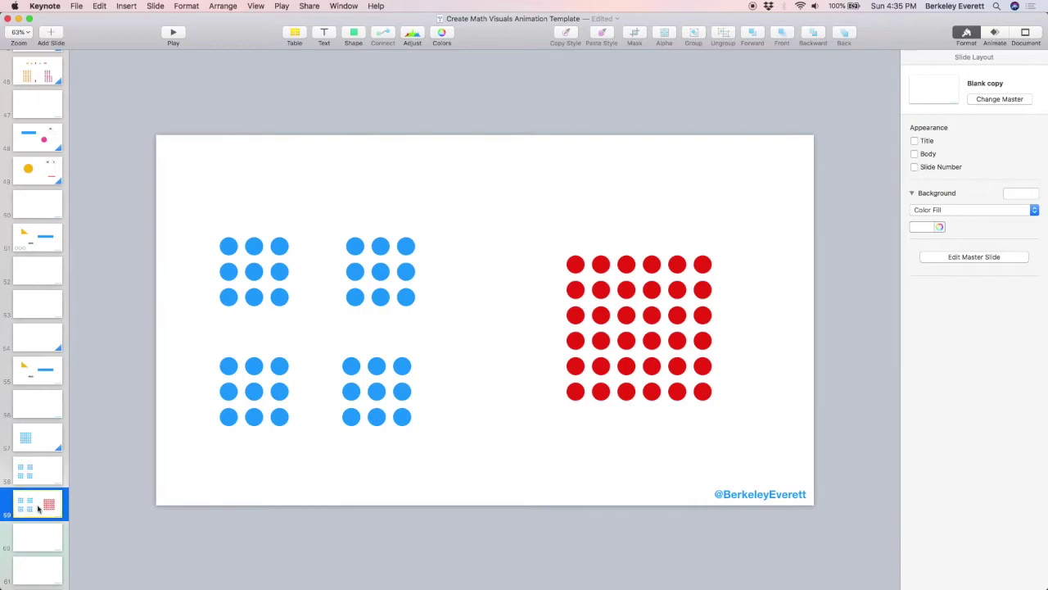
- Duplicate slide 59 and shift the red 5×5 block of dots down and left
{"action": "key", "text": "super+d"}
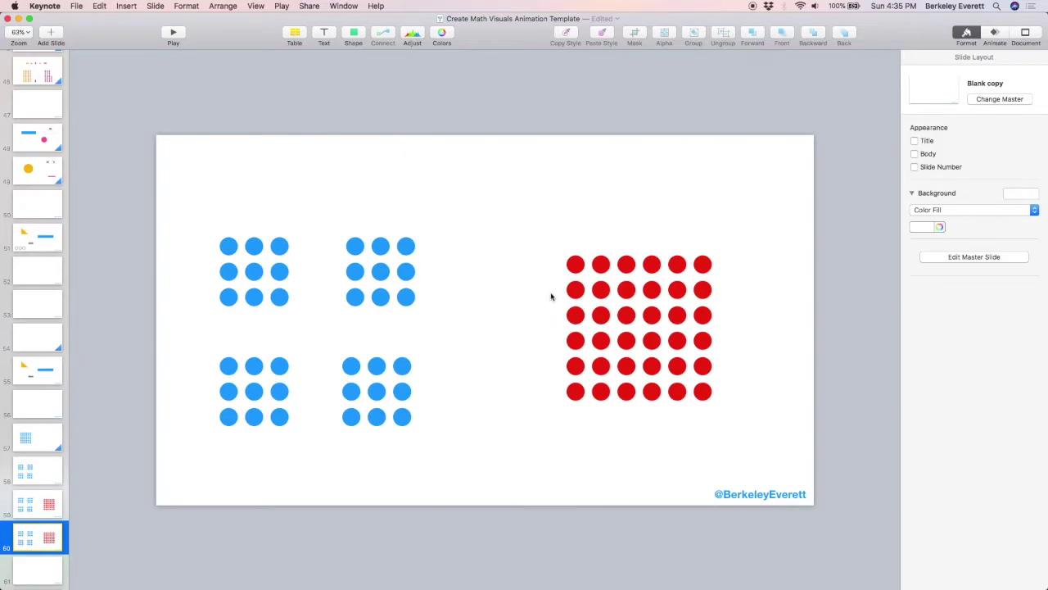
{"action": "left_click_drag", "start_coordinate": [552, 280], "coordinate": [669, 417]}
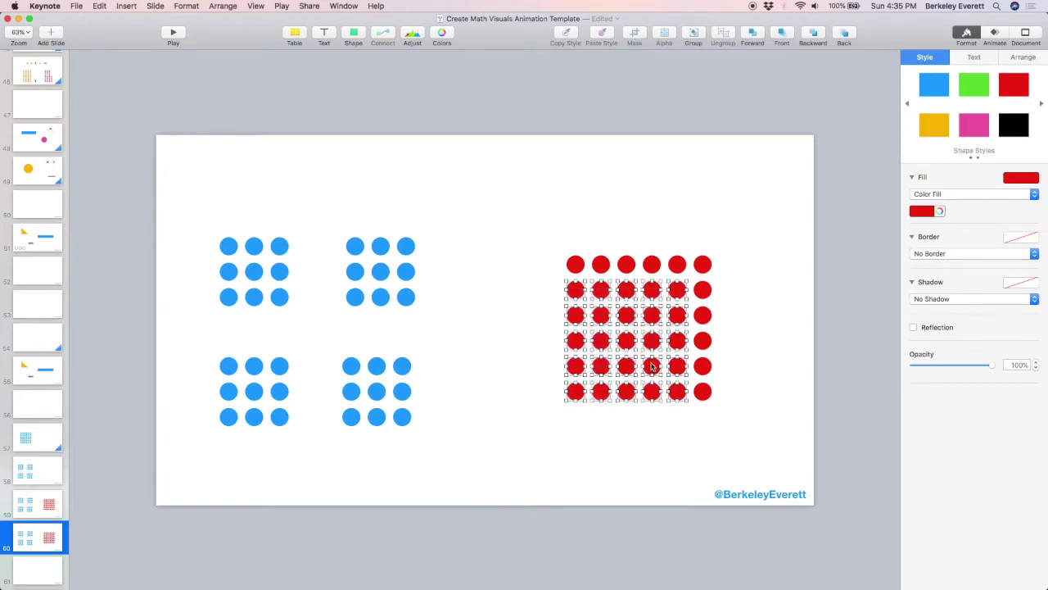
{"action": "left_click_drag", "start_coordinate": [648, 365], "coordinate": [636, 382]}
- Move the L of 11 dots along the top row and right column up and right
{"action": "left_click_drag", "start_coordinate": [547, 228], "coordinate": [728, 278]}
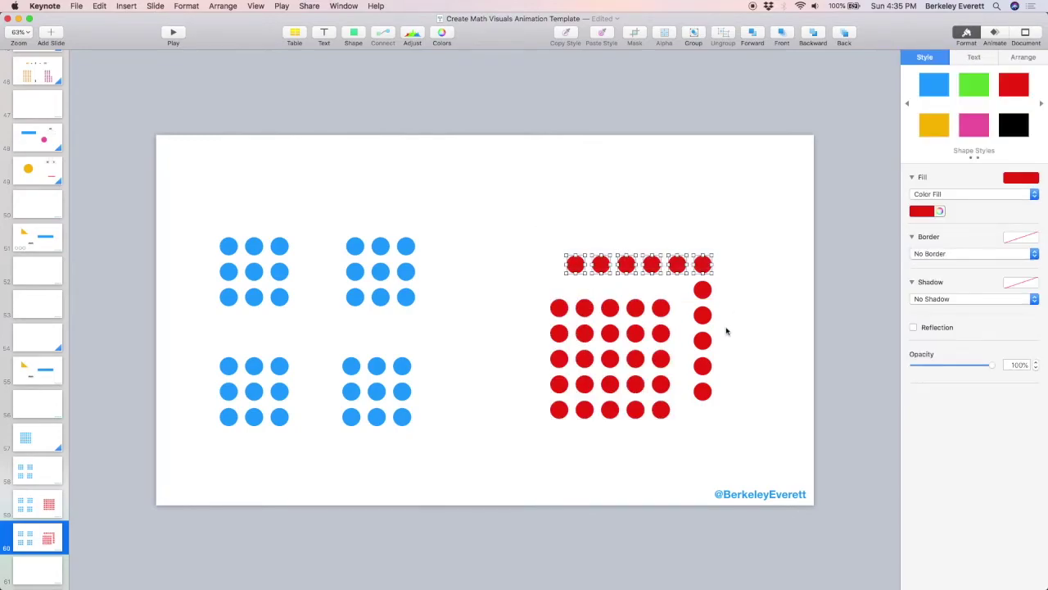
{"action": "left_click", "coordinate": [702, 393], "text": "shift"}
{"action": "left_click", "coordinate": [702, 369], "text": "shift"}
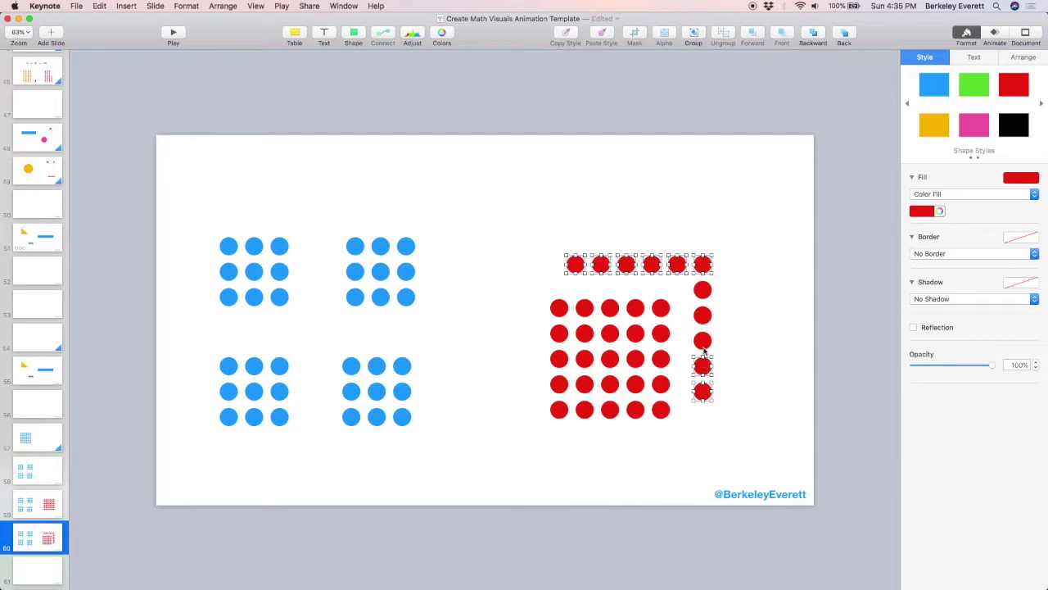
{"action": "left_click", "coordinate": [703, 347], "text": "shift"}
{"action": "left_click", "coordinate": [702, 318], "text": "shift"}
{"action": "left_click", "coordinate": [702, 293], "text": "shift"}
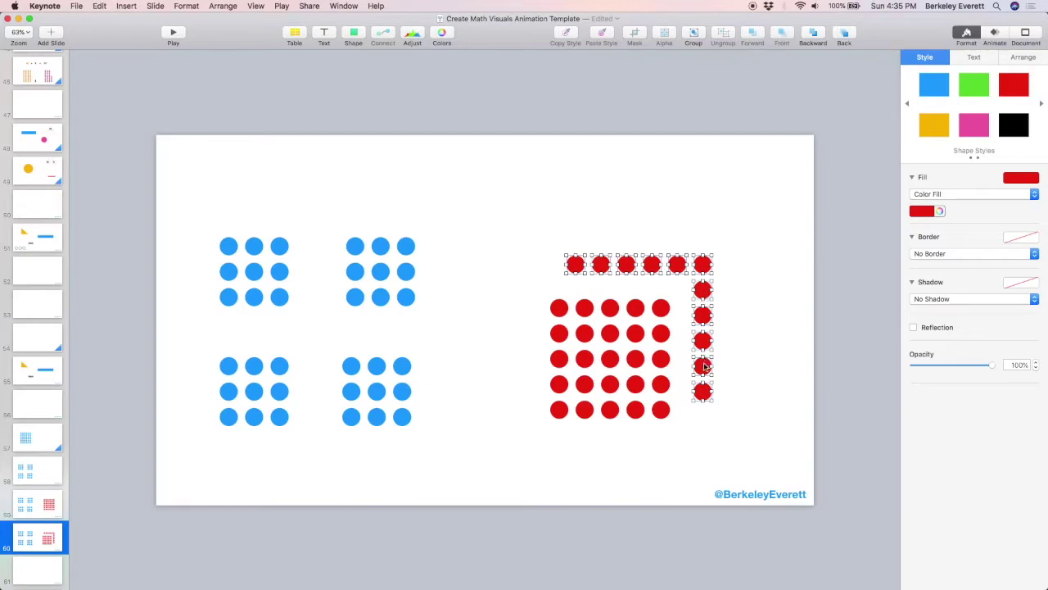
{"action": "left_click_drag", "start_coordinate": [703, 367], "coordinate": [725, 347]}
{"action": "left_click", "coordinate": [712, 401]}
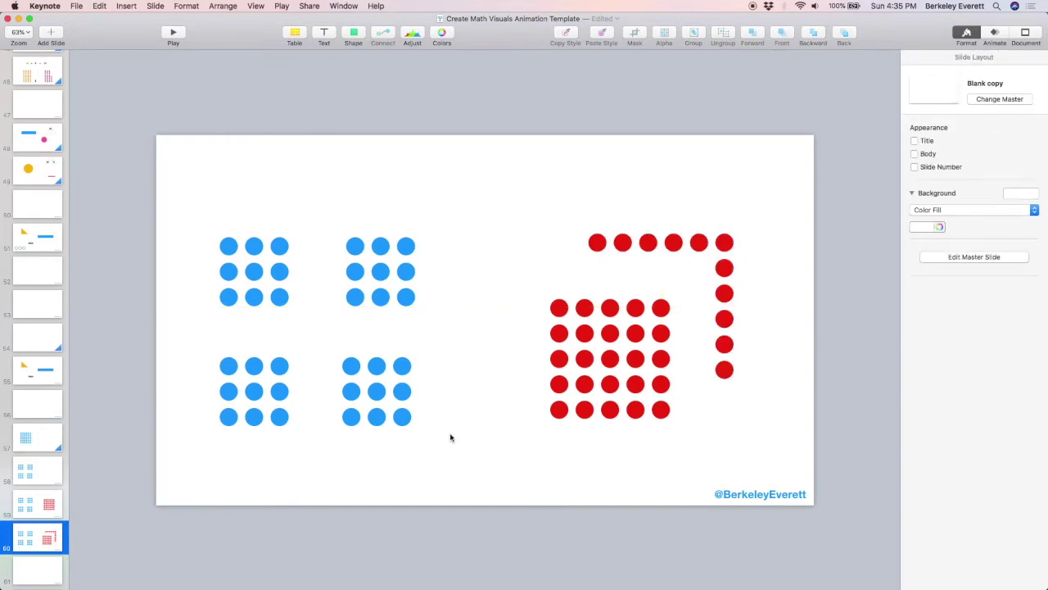
- Add a 2.00 s Magic Move transition to slide 59 and compare it with slide 60
{"action": "left_click", "coordinate": [33, 514]}
{"action": "left_click", "coordinate": [994, 33]}
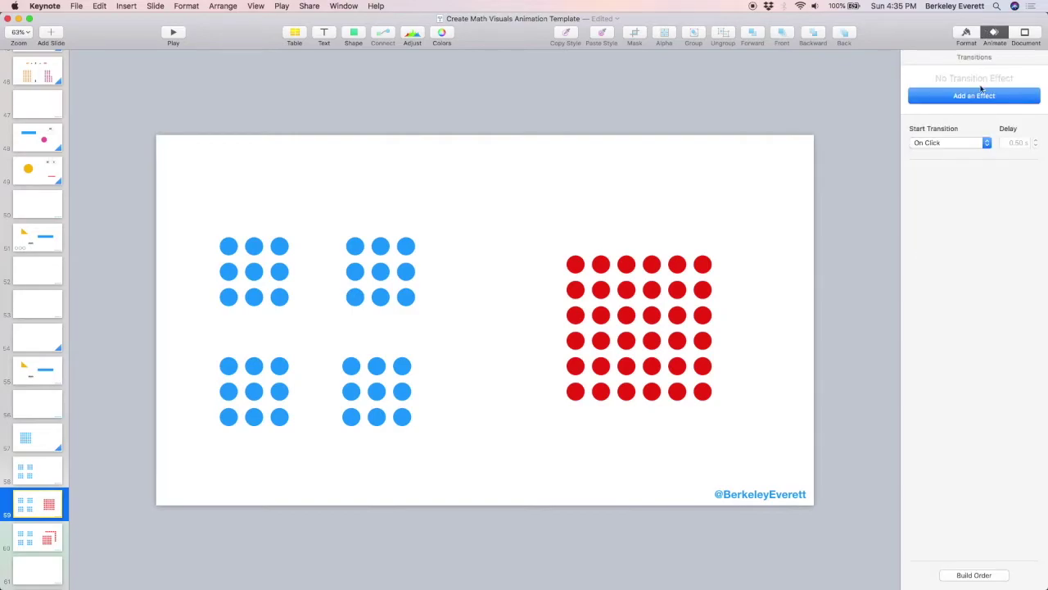
{"action": "left_click", "coordinate": [980, 93]}
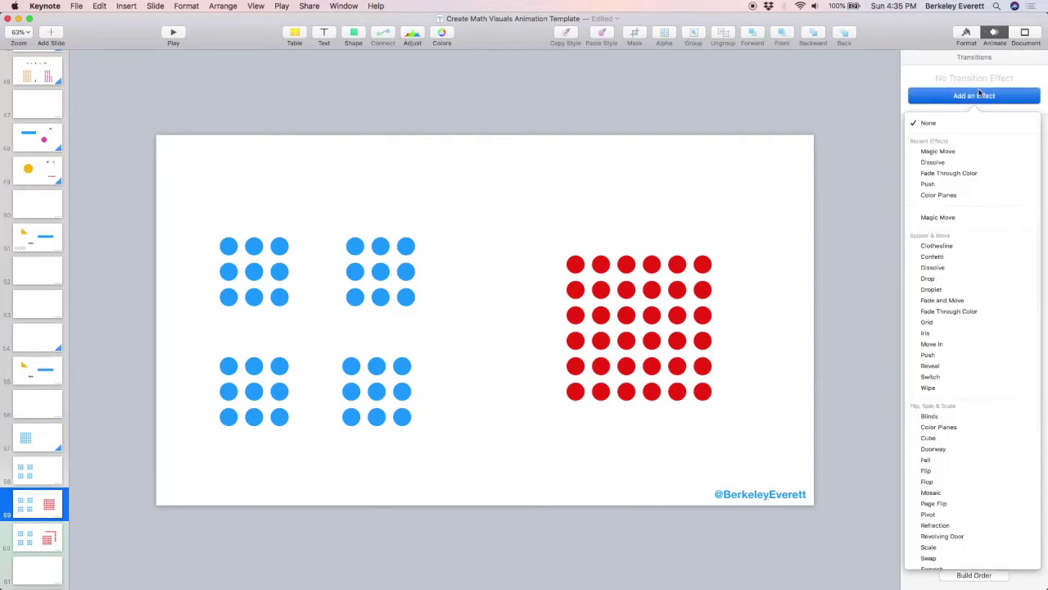
{"action": "left_click", "coordinate": [940, 153]}
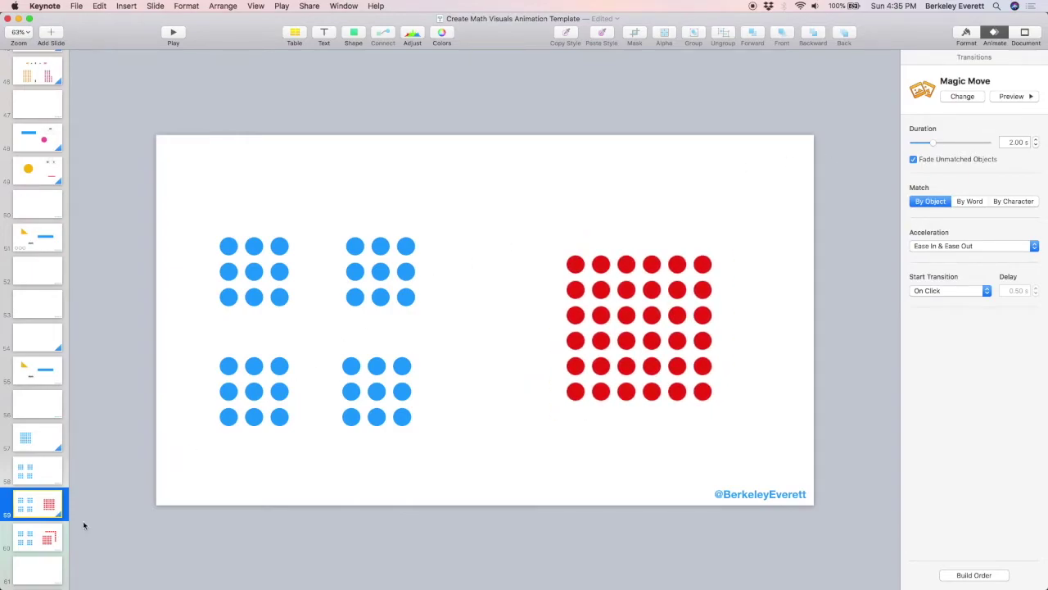
{"action": "left_click", "coordinate": [38, 537]}
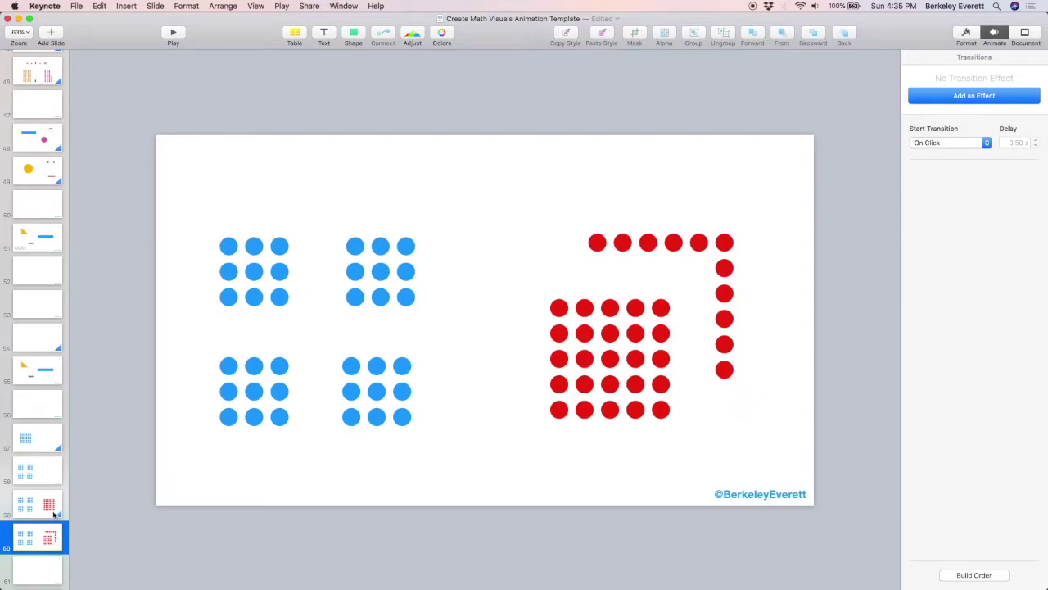
{"action": "left_click", "coordinate": [54, 513]}
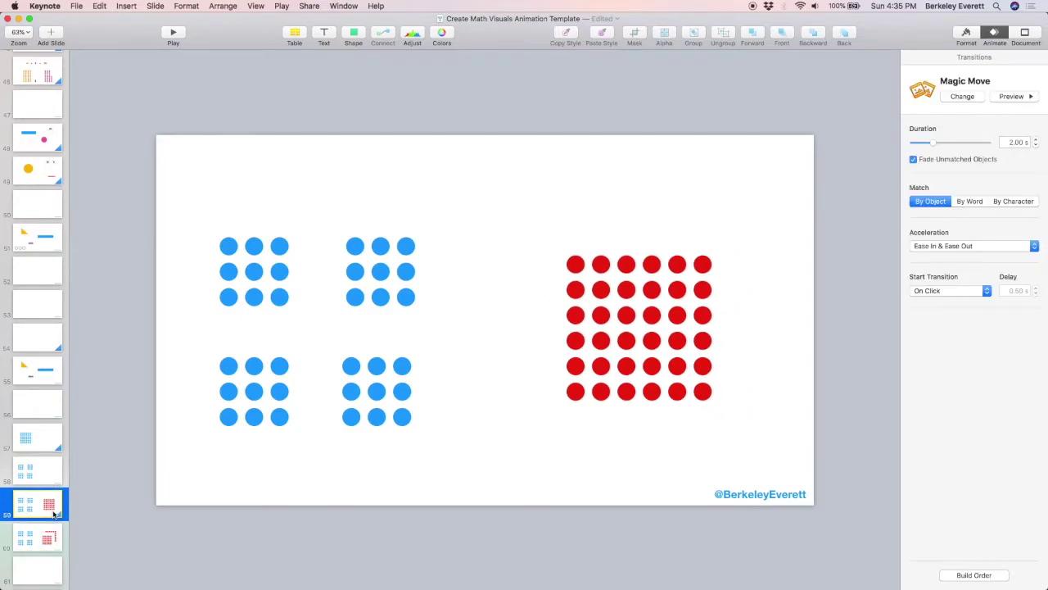
- Group the 11 top-row and right-column red dots on slide 59
{"action": "left_click_drag", "start_coordinate": [531, 239], "coordinate": [715, 262]}
{"action": "left_click", "coordinate": [702, 290], "text": "shift"}
{"action": "left_click", "coordinate": [703, 316], "text": "shift"}
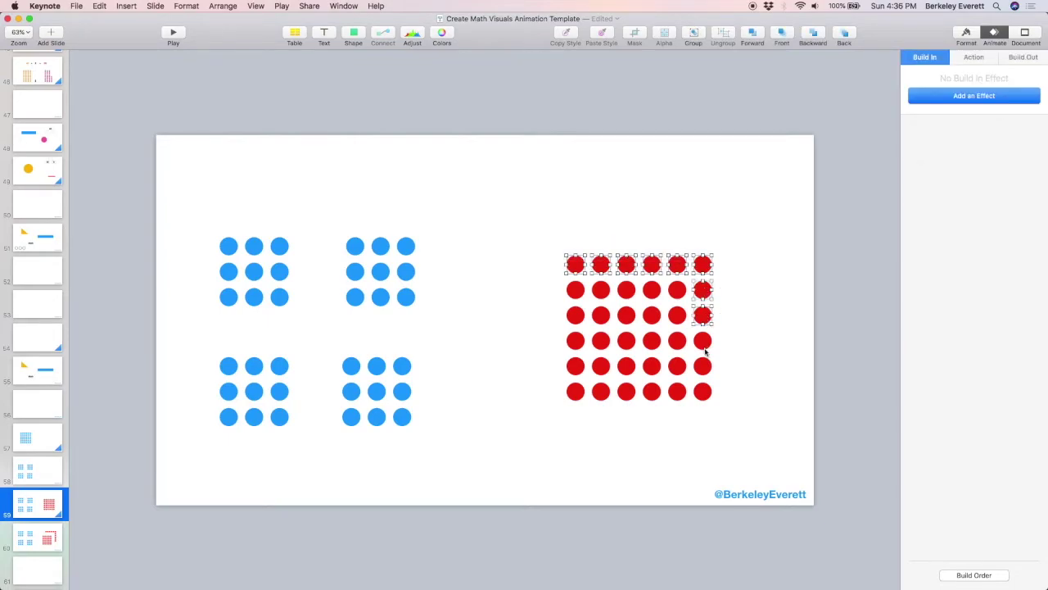
{"action": "left_click", "coordinate": [703, 340], "text": "shift"}
{"action": "left_click", "coordinate": [702, 366], "text": "shift"}
{"action": "left_click", "coordinate": [702, 391], "text": "shift"}
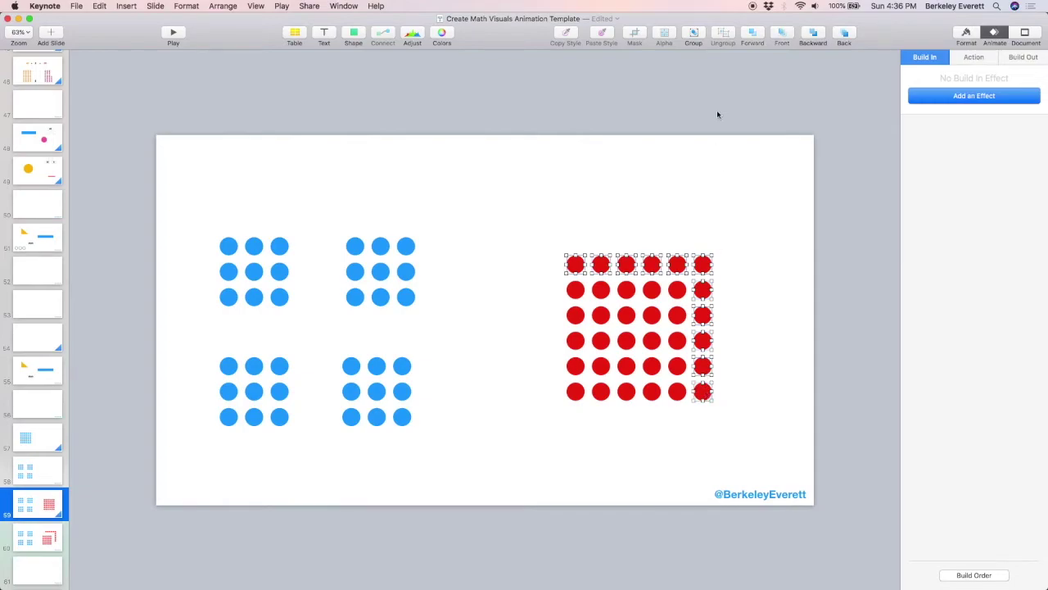
{"action": "left_click", "coordinate": [694, 34]}
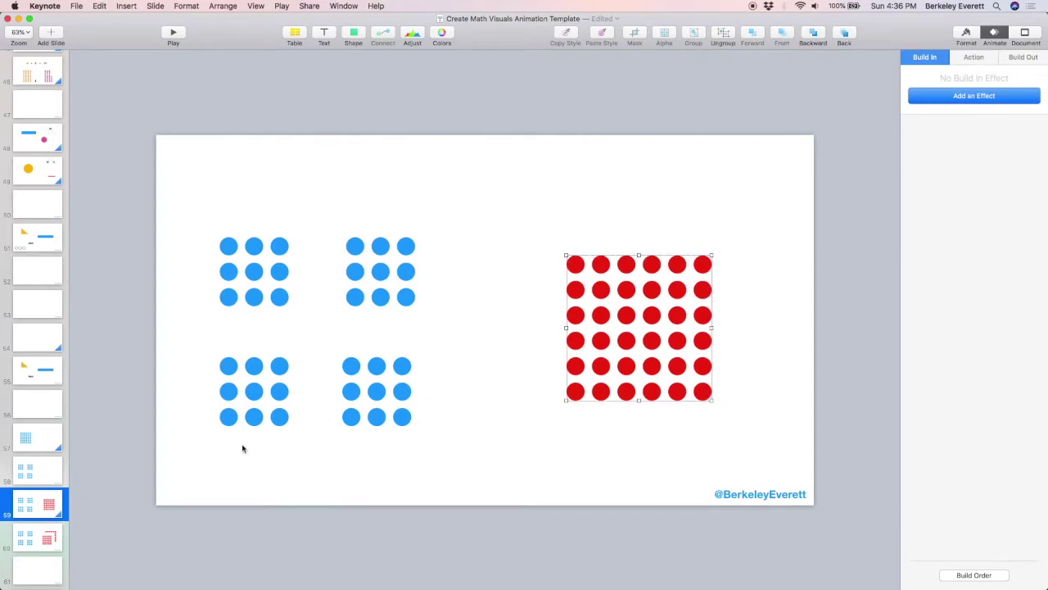
- On slide 60, replace the loose border dots with the grouped 11 dots, shifted up-right
{"action": "left_click", "coordinate": [38, 541]}
{"action": "left_click_drag", "start_coordinate": [562, 200], "coordinate": [723, 369]}
{"action": "key", "text": "Delete"}
{"action": "key", "text": "Delete"}
{"action": "key", "text": "cmd+v"}
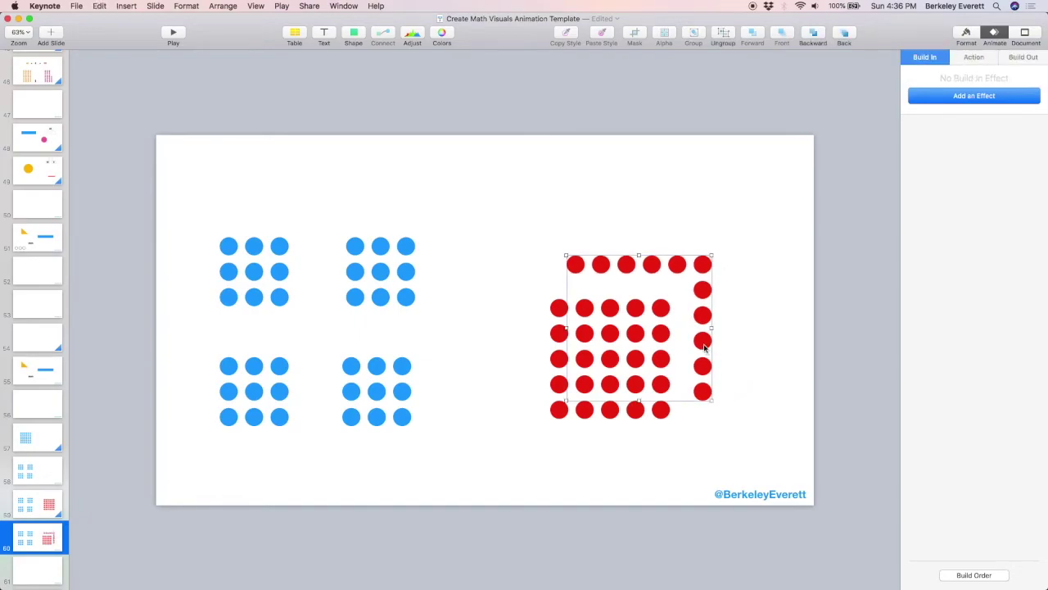
{"action": "left_click_drag", "start_coordinate": [704, 348], "coordinate": [726, 325]}
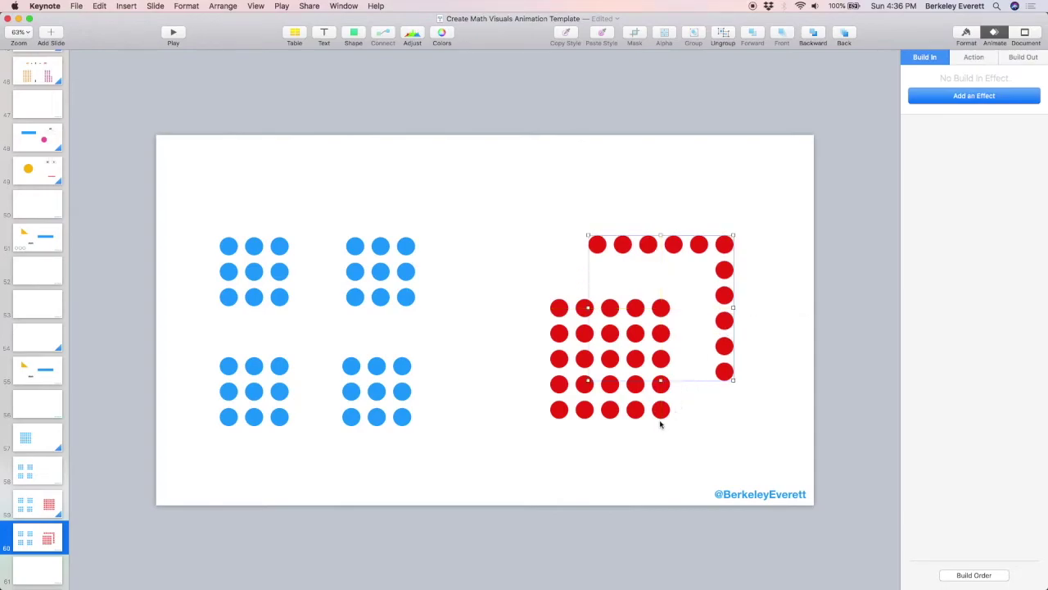
{"action": "left_click", "coordinate": [617, 459]}
{"action": "left_click", "coordinate": [38, 506]}
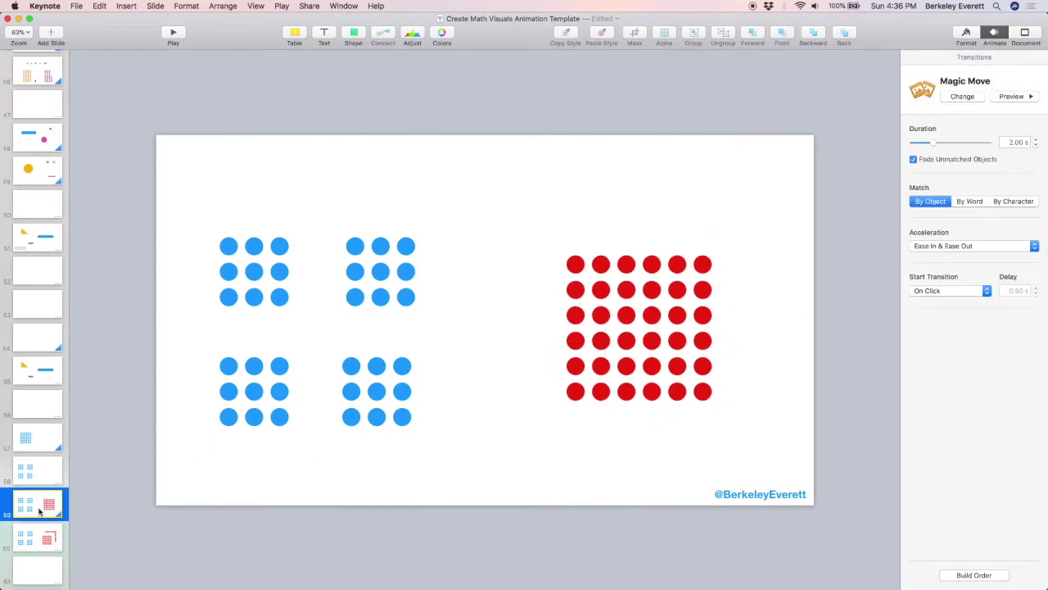
- Preview the Magic Move transition from slide 59 to slide 60
{"action": "left_click", "coordinate": [1013, 97]}
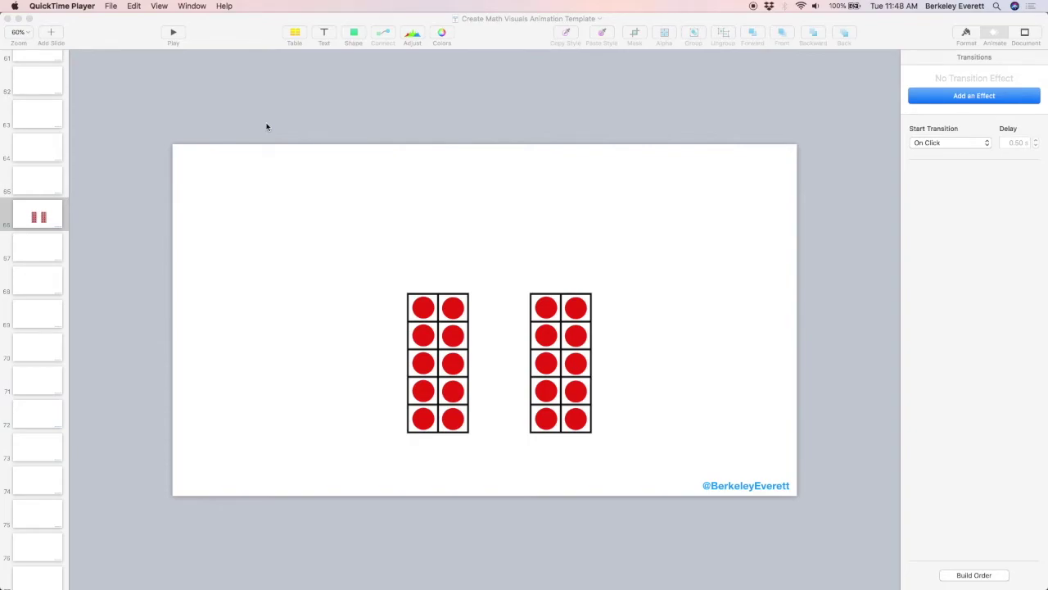
- Give slide 66 with its two full red ten-frames a 2.00 s Magic Move transition
{"action": "left_click", "coordinate": [53, 215]}
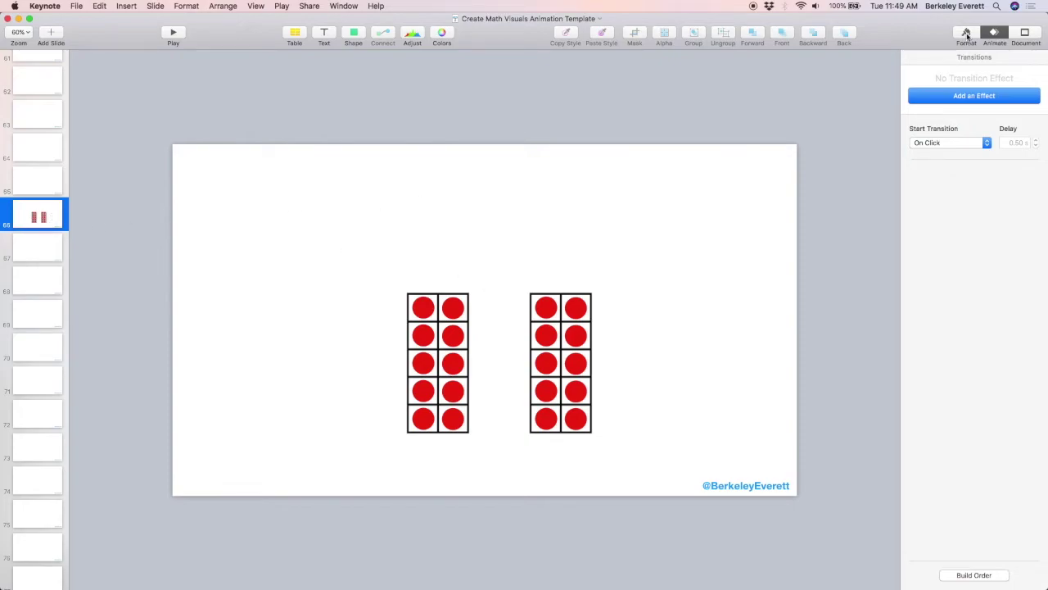
{"action": "left_click", "coordinate": [973, 96]}
{"action": "left_click", "coordinate": [946, 151]}
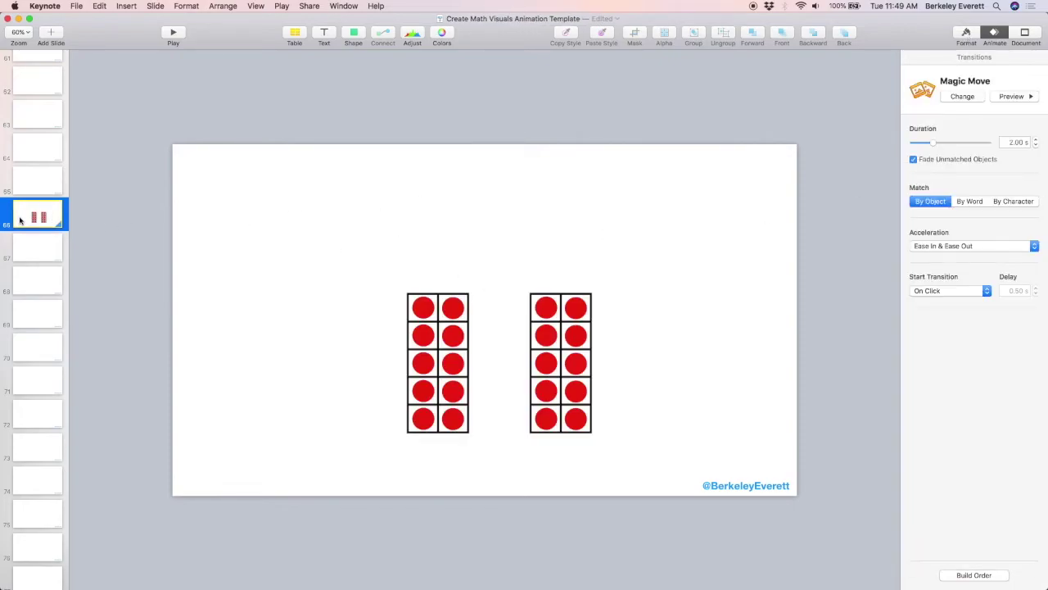
- Duplicate the slide three times, dragging the top three left-column counters off the canvas one by one
{"action": "key", "text": "super+d"}
{"action": "left_click_drag", "start_coordinate": [419, 308], "coordinate": [404, 64]}
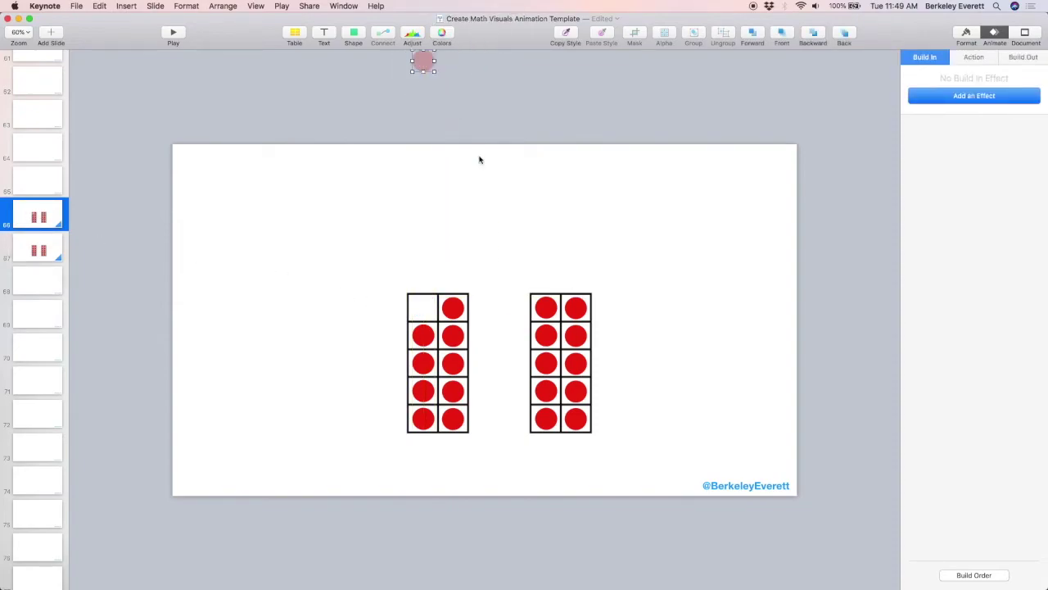
{"action": "left_click", "coordinate": [27, 230]}
{"action": "key", "text": "super+d"}
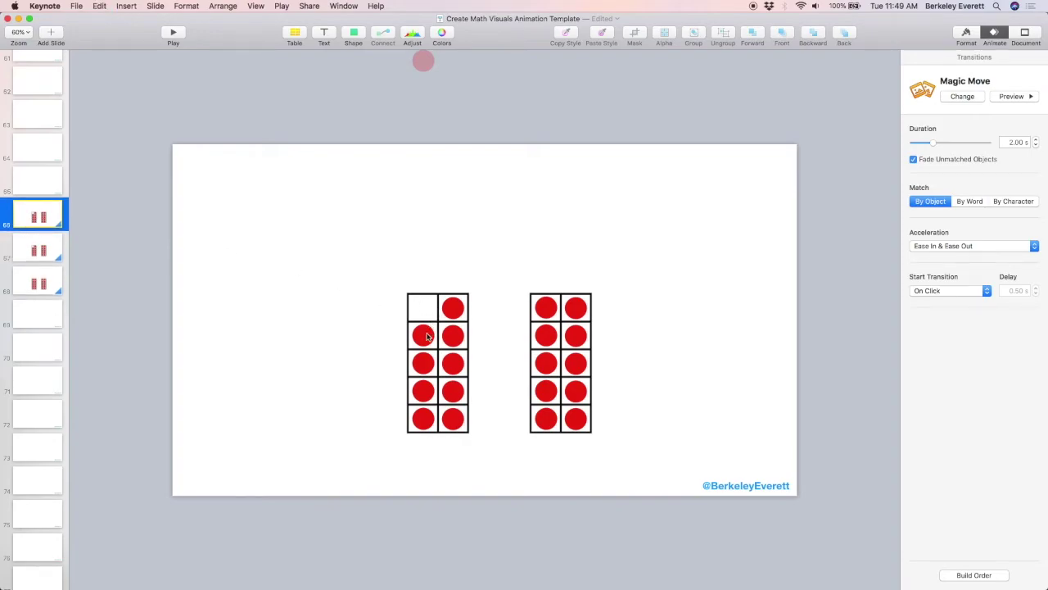
{"action": "left_click_drag", "start_coordinate": [427, 336], "coordinate": [424, 68]}
{"action": "left_click", "coordinate": [33, 219]}
{"action": "key", "text": "super+d"}
{"action": "left_click_drag", "start_coordinate": [423, 363], "coordinate": [423, 70]}
{"action": "left_click", "coordinate": [32, 219]}
- Repeat three more times, removing the fourth and fifth left counters and the right column's top counter
{"action": "key", "text": "super+d"}
{"action": "left_click_drag", "start_coordinate": [425, 392], "coordinate": [423, 70]}
{"action": "left_click", "coordinate": [45, 218]}
{"action": "key", "text": "super+d"}
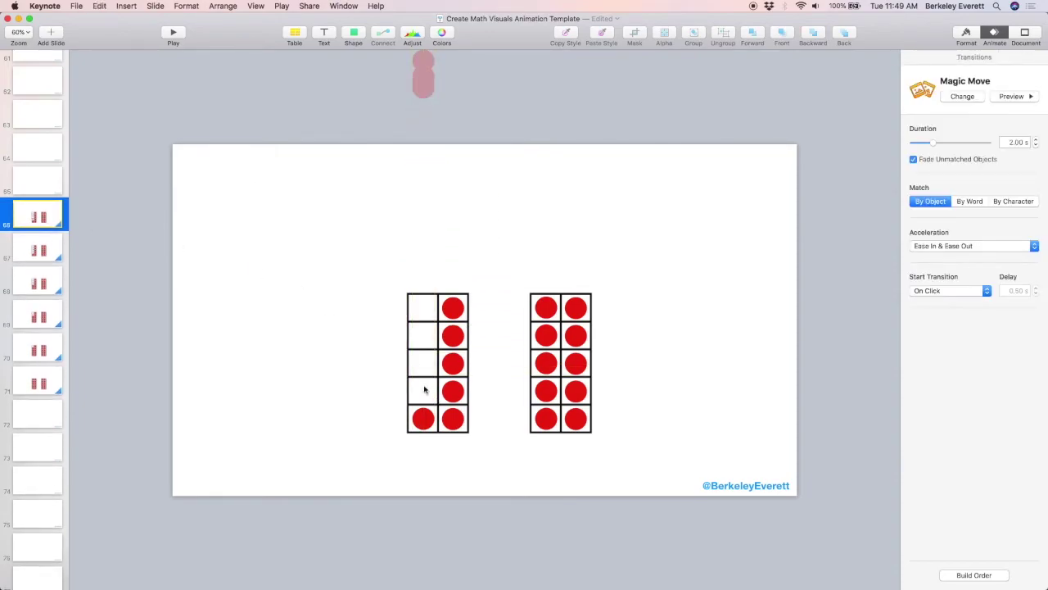
{"action": "left_click_drag", "start_coordinate": [423, 419], "coordinate": [424, 71]}
{"action": "left_click", "coordinate": [36, 222]}
{"action": "key", "text": "super+d"}
{"action": "left_click_drag", "start_coordinate": [456, 311], "coordinate": [454, 82]}
{"action": "left_click", "coordinate": [210, 210]}
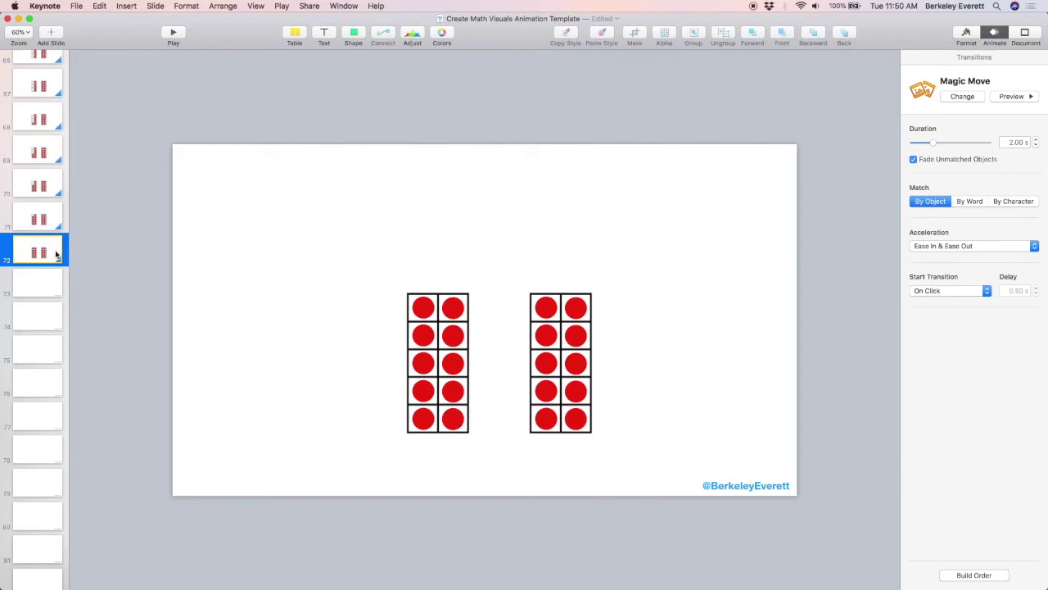
- Duplicate slide 72 and stack the two full ten-frames into one vertical column on slide 73
{"action": "key", "text": "super+d"}
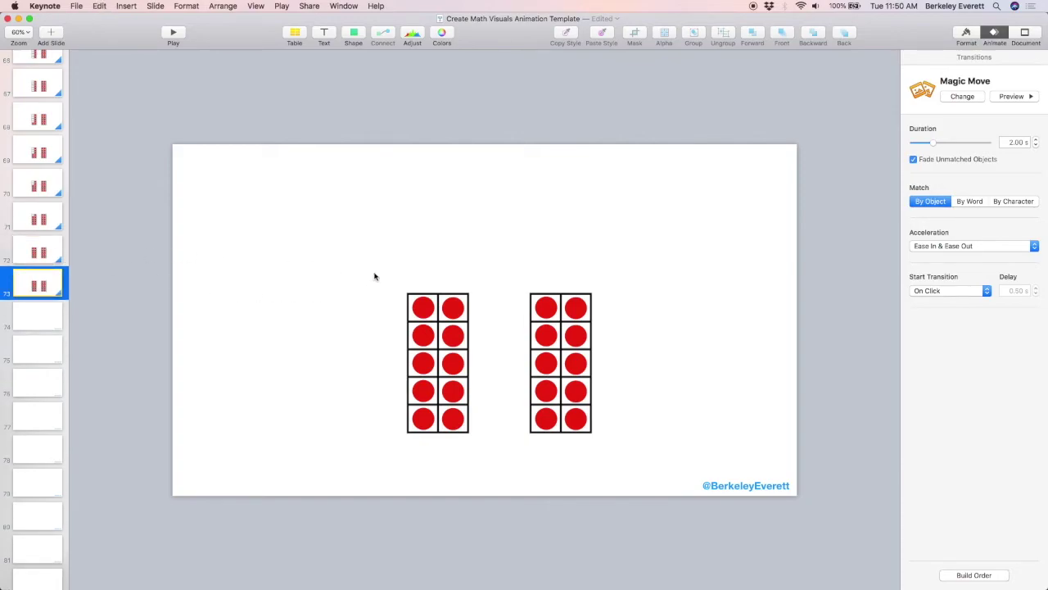
{"action": "left_click_drag", "start_coordinate": [374, 274], "coordinate": [483, 436]}
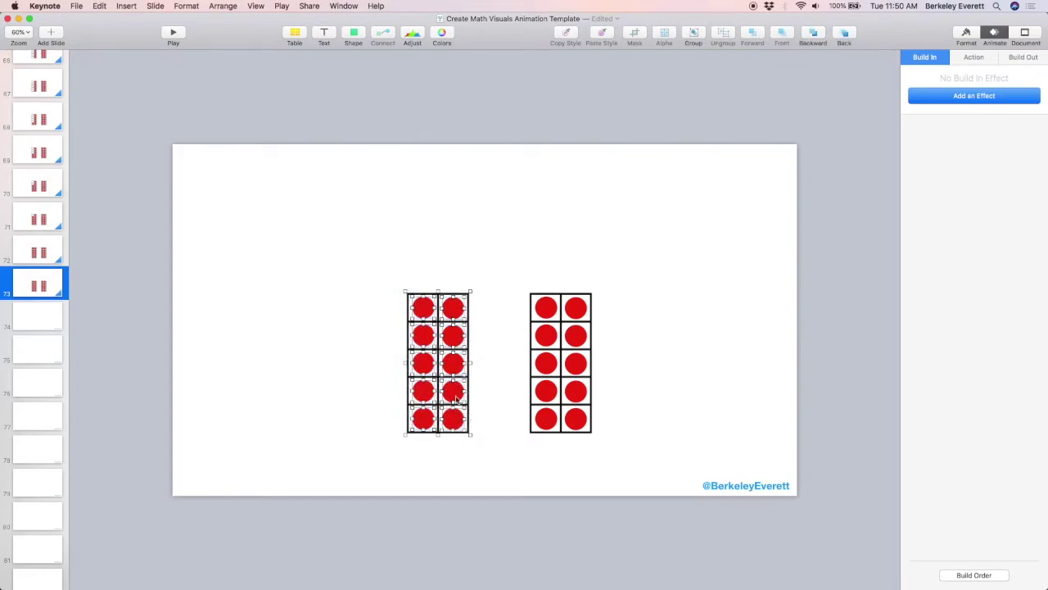
{"action": "left_click_drag", "start_coordinate": [456, 399], "coordinate": [496, 414]}
{"action": "left_click_drag", "start_coordinate": [625, 456], "coordinate": [463, 176]}
{"action": "left_click", "coordinate": [543, 368]}
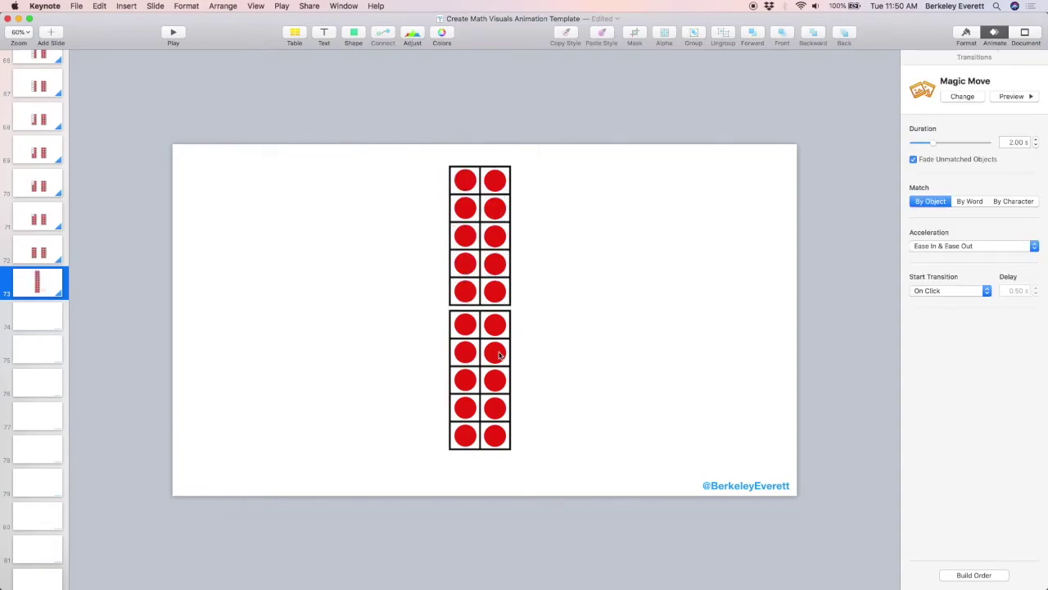
- Preview the Magic Move from slide 72 into the stacked ten-frames and compare both slides
{"action": "left_click", "coordinate": [57, 254]}
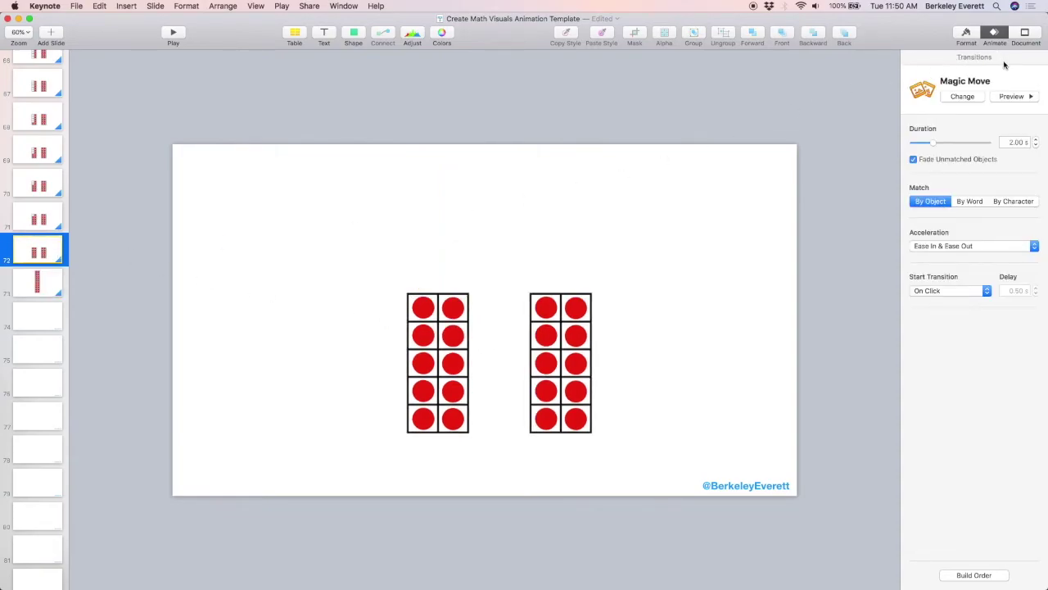
{"action": "left_click", "coordinate": [1005, 97]}
{"action": "left_click", "coordinate": [46, 292]}
{"action": "left_click", "coordinate": [45, 257]}
{"action": "left_click", "coordinate": [45, 281]}
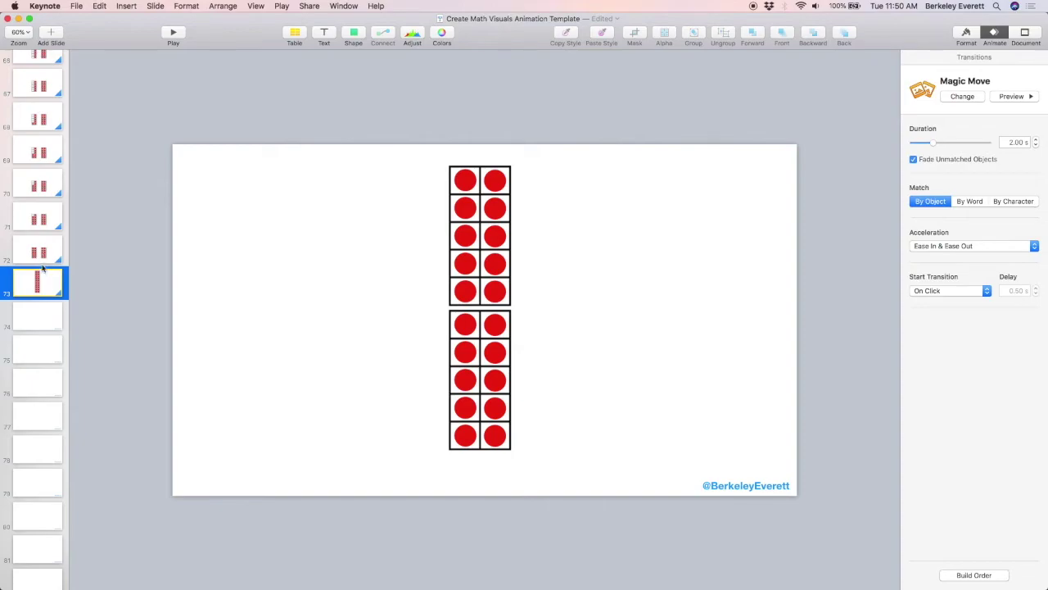
- Duplicate slide 73, pull the right column of ten counters out and make them blue
{"action": "key", "text": "super+d"}
{"action": "left_click_drag", "start_coordinate": [495, 151], "coordinate": [503, 464]}
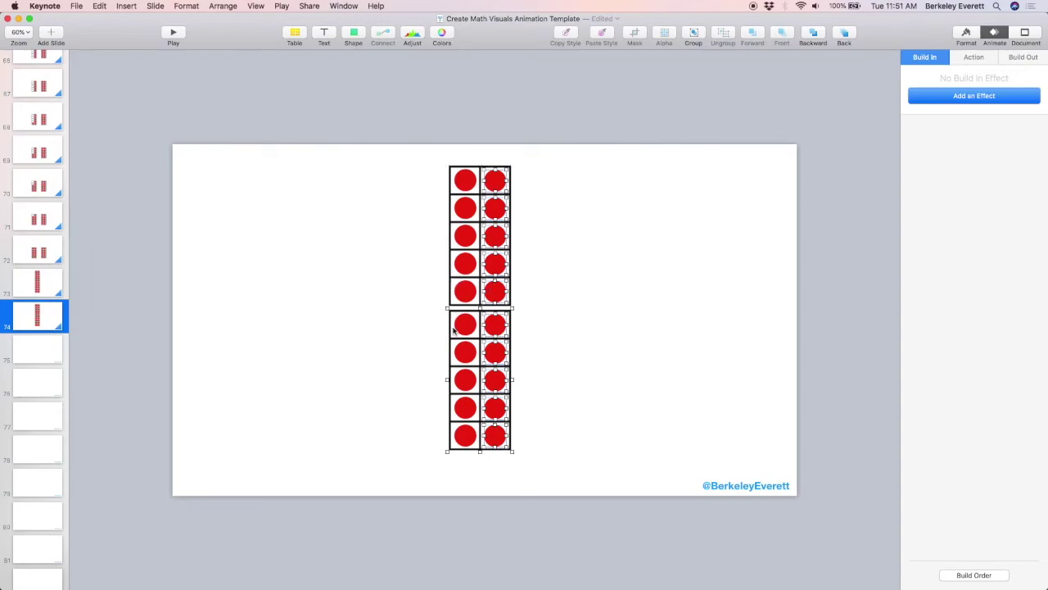
{"action": "left_click_drag", "start_coordinate": [496, 323], "coordinate": [533, 322]}
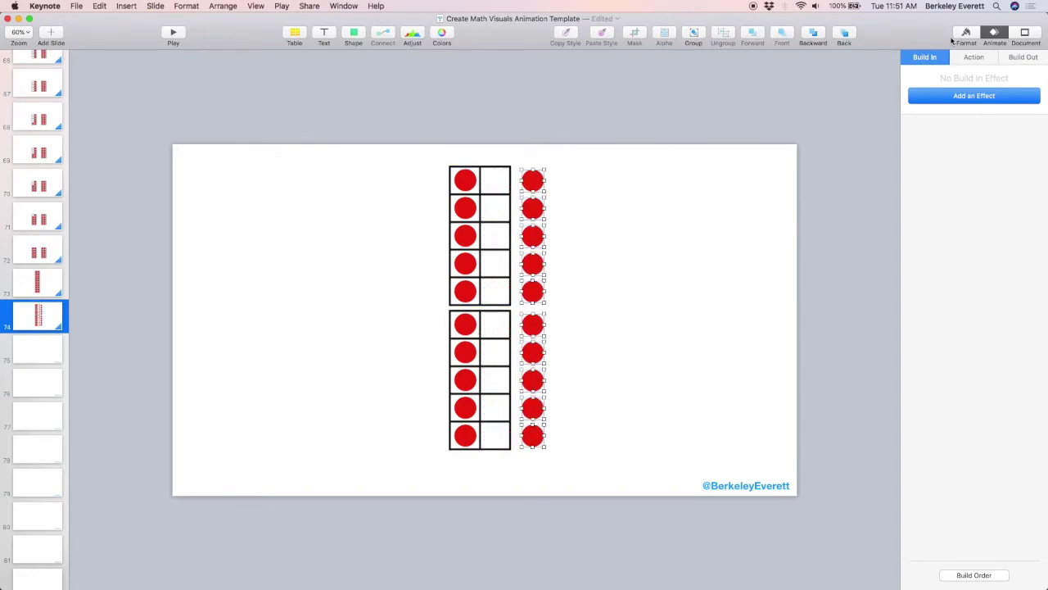
{"action": "left_click", "coordinate": [966, 34]}
{"action": "left_click", "coordinate": [936, 89]}
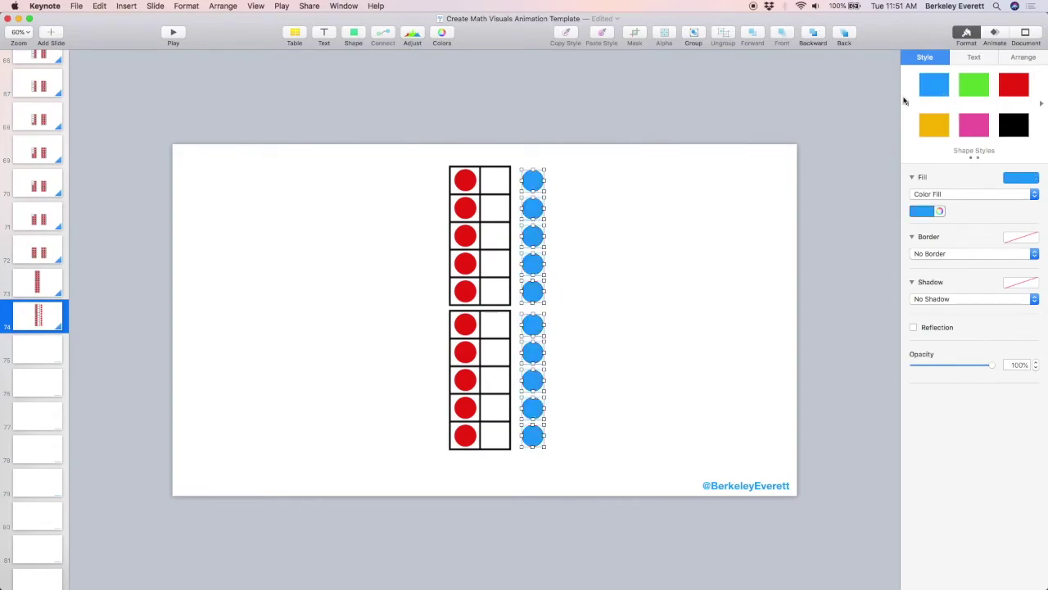
- Move the ten red counters out to the left of the stacked frames
{"action": "left_click_drag", "start_coordinate": [453, 186], "coordinate": [467, 456]}
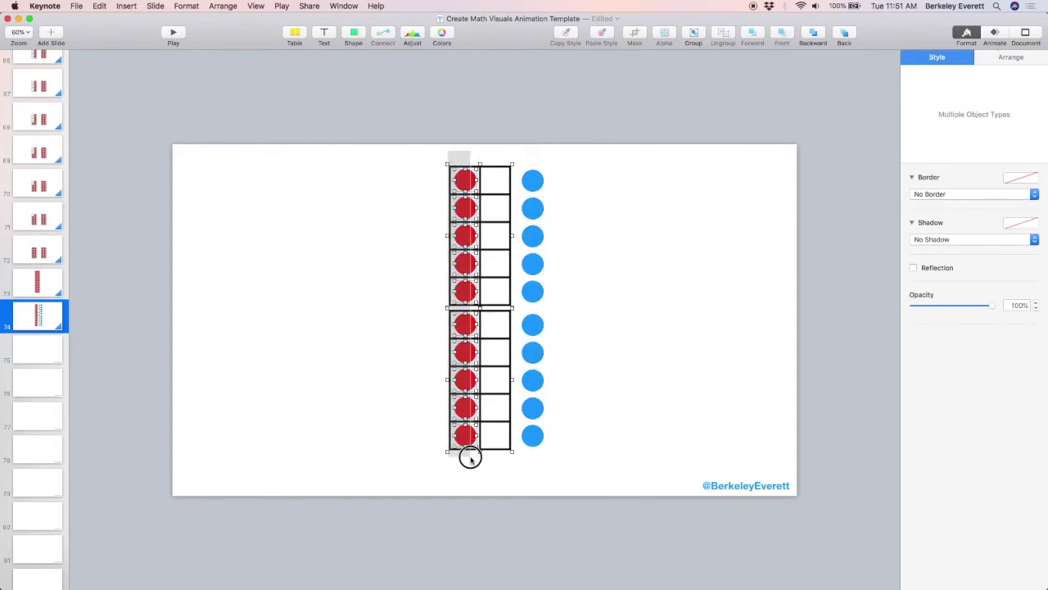
{"action": "left_click", "coordinate": [489, 292], "text": "super"}
{"action": "left_click_drag", "start_coordinate": [466, 293], "coordinate": [427, 292]}
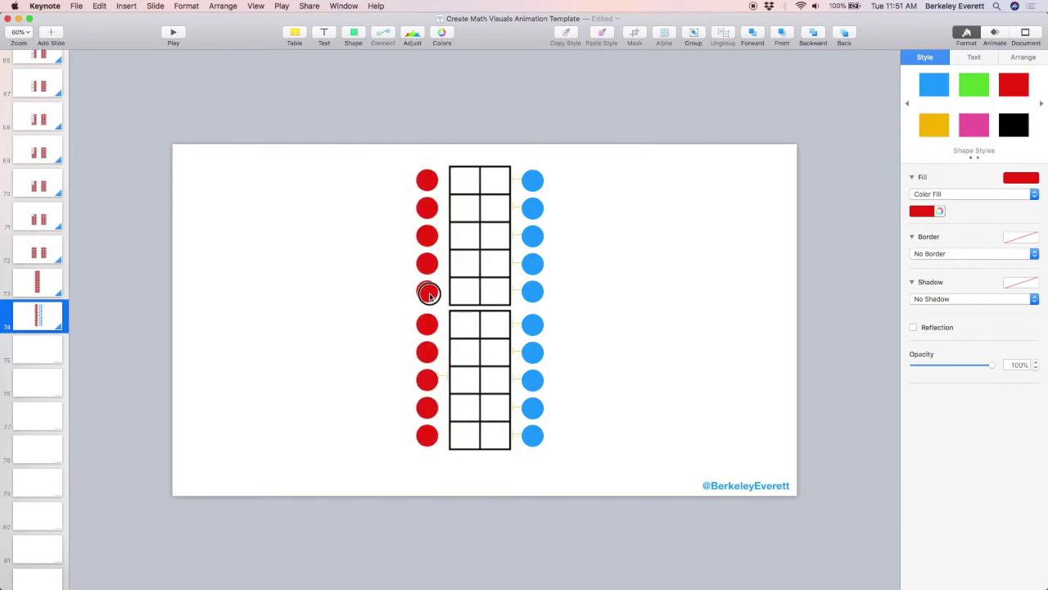
{"action": "left_click", "coordinate": [372, 354]}
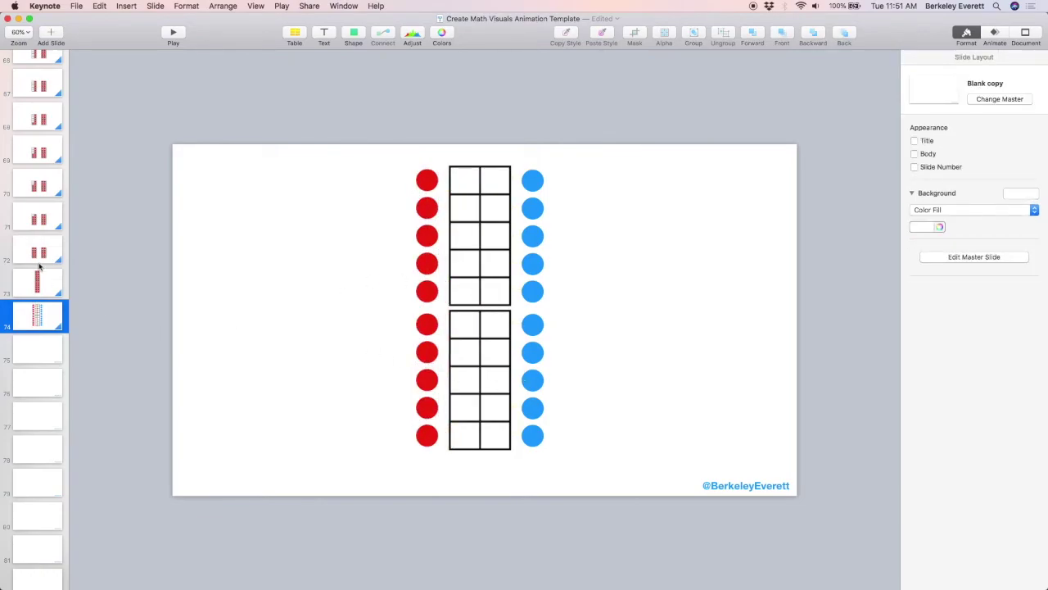
- Review slides 72–74 and preview the Magic Move from the side-by-side ten-frames slide
{"action": "left_click", "coordinate": [35, 255]}
{"action": "left_click", "coordinate": [37, 285]}
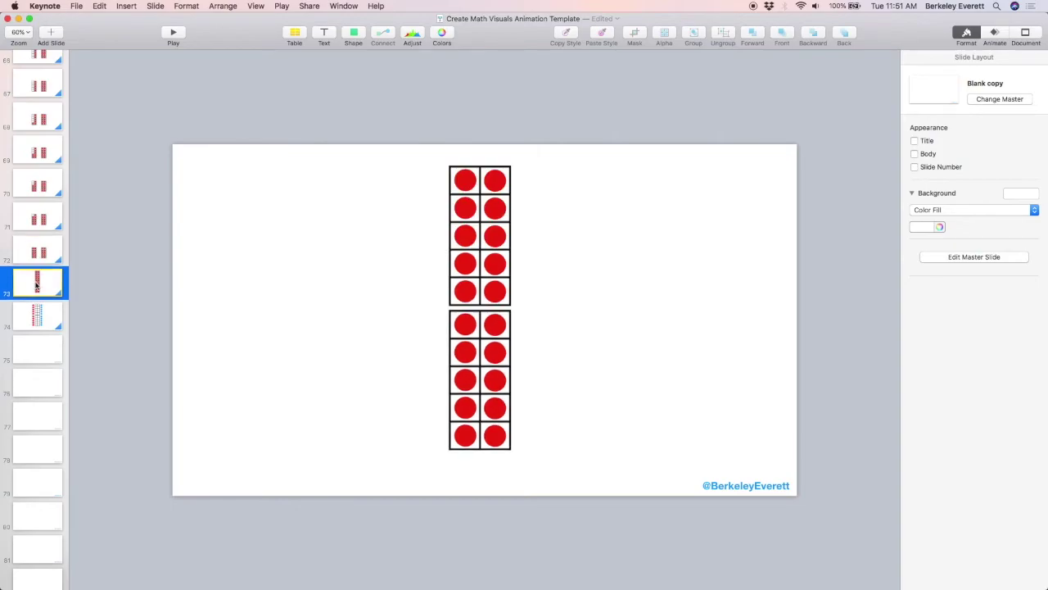
{"action": "left_click", "coordinate": [36, 320]}
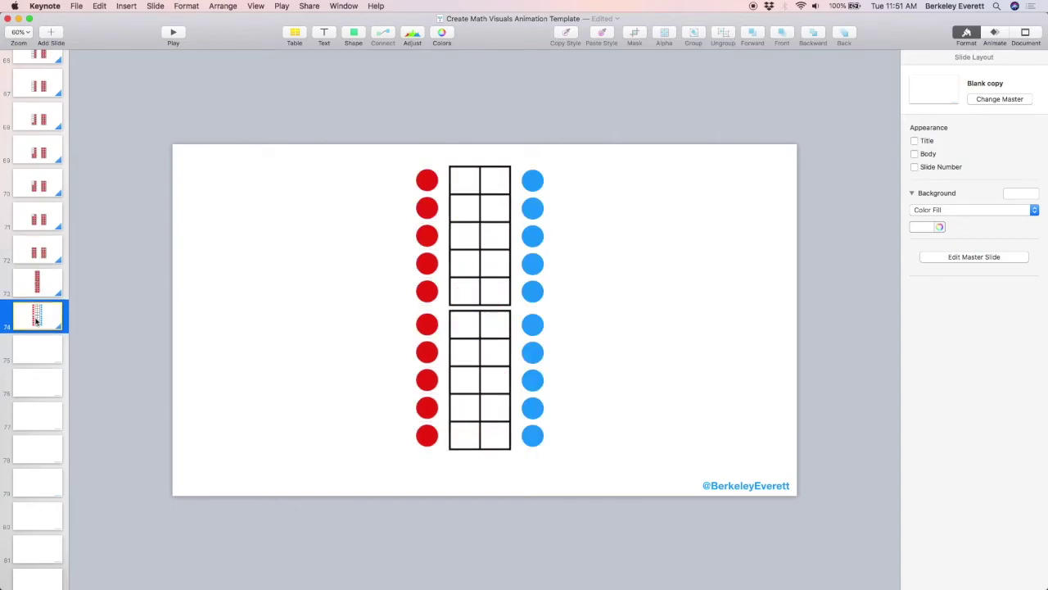
{"action": "left_click", "coordinate": [38, 254]}
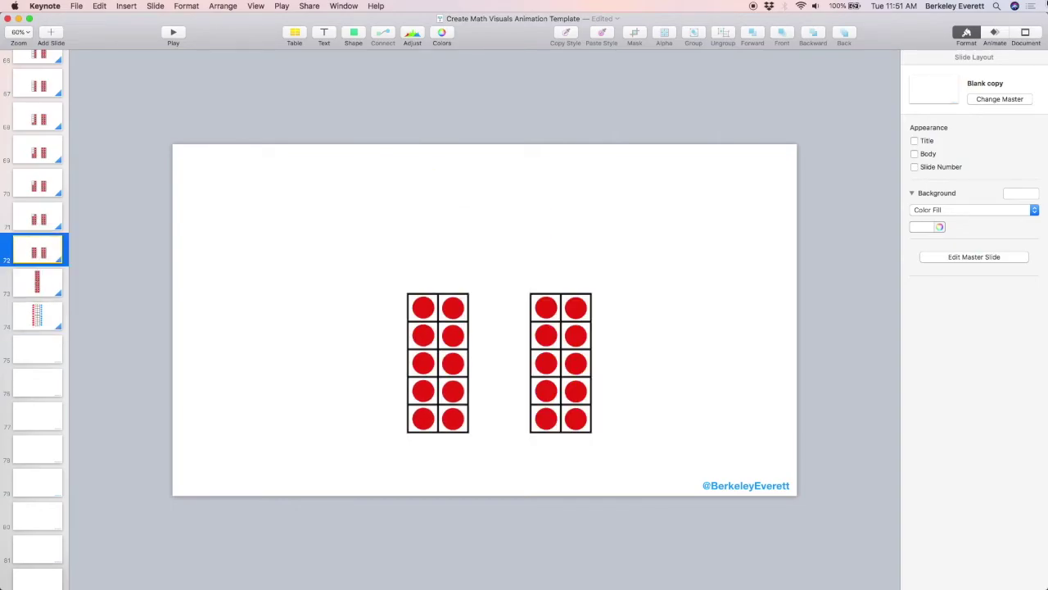
{"action": "left_click", "coordinate": [993, 36]}
{"action": "left_click", "coordinate": [1010, 96]}
- Check the numbered slides labelled 1 and 2 in sequence
{"action": "left_click", "coordinate": [44, 283]}
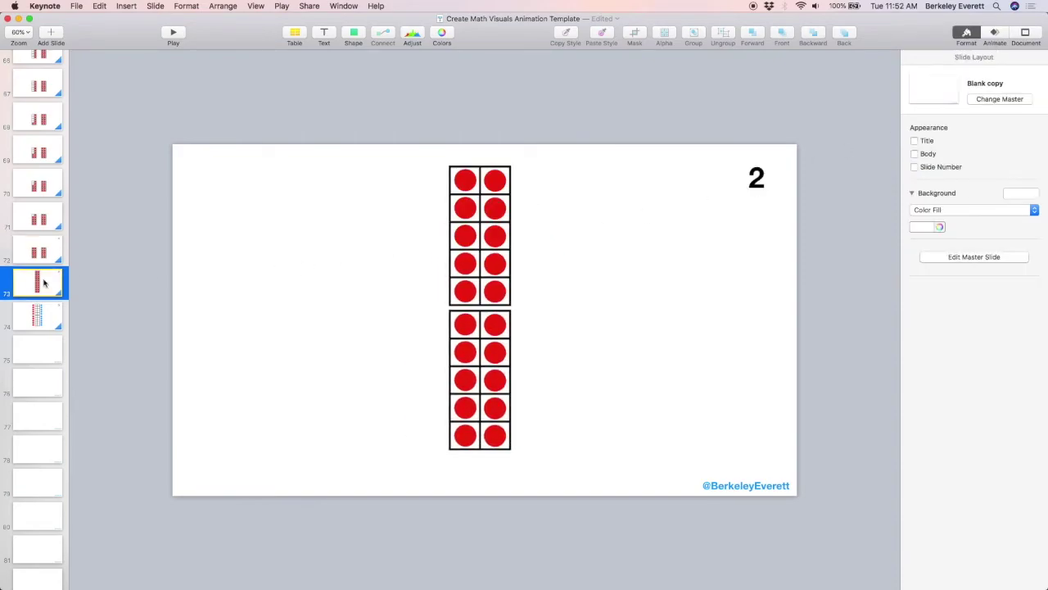
{"action": "left_click", "coordinate": [43, 325]}
{"action": "left_click", "coordinate": [43, 260]}
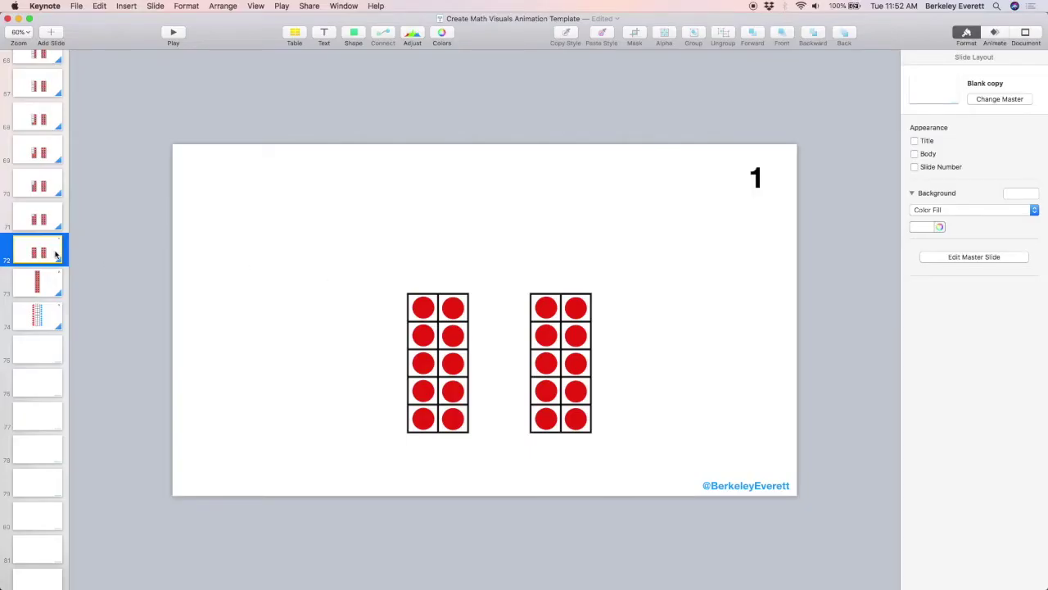
- Duplicate slide 72 and change the copy's '1' label to 'Extra', lower on the slide
{"action": "key", "text": "super+d"}
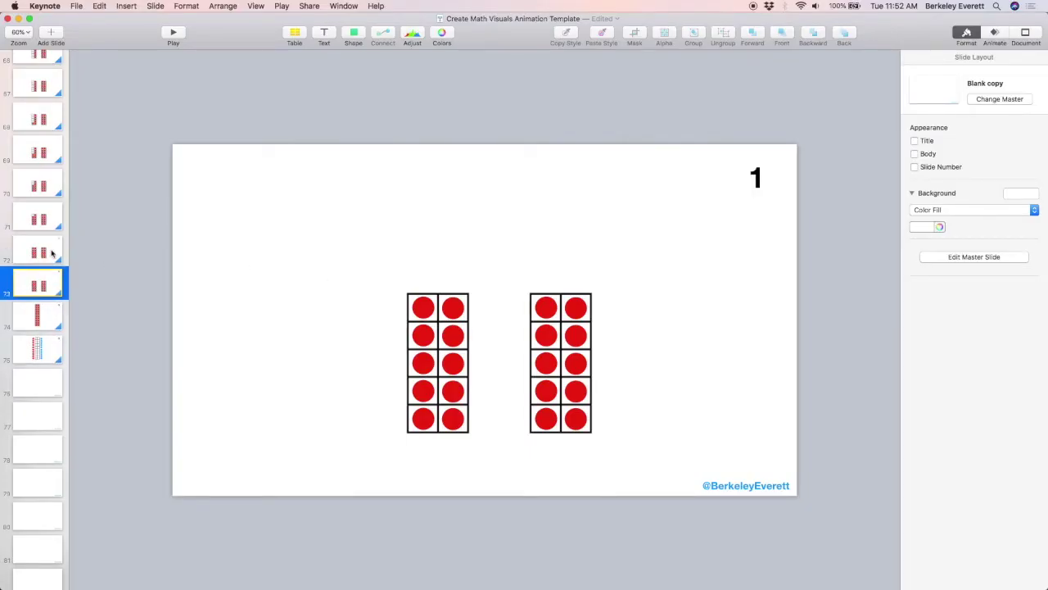
{"action": "left_click", "coordinate": [757, 182]}
{"action": "left_click_drag", "start_coordinate": [758, 184], "coordinate": [758, 343]}
{"action": "double_click", "coordinate": [757, 336]}
{"action": "key", "text": "BackSpace"}
{"action": "type", "text": "Extra"}
{"action": "left_click", "coordinate": [779, 390]}
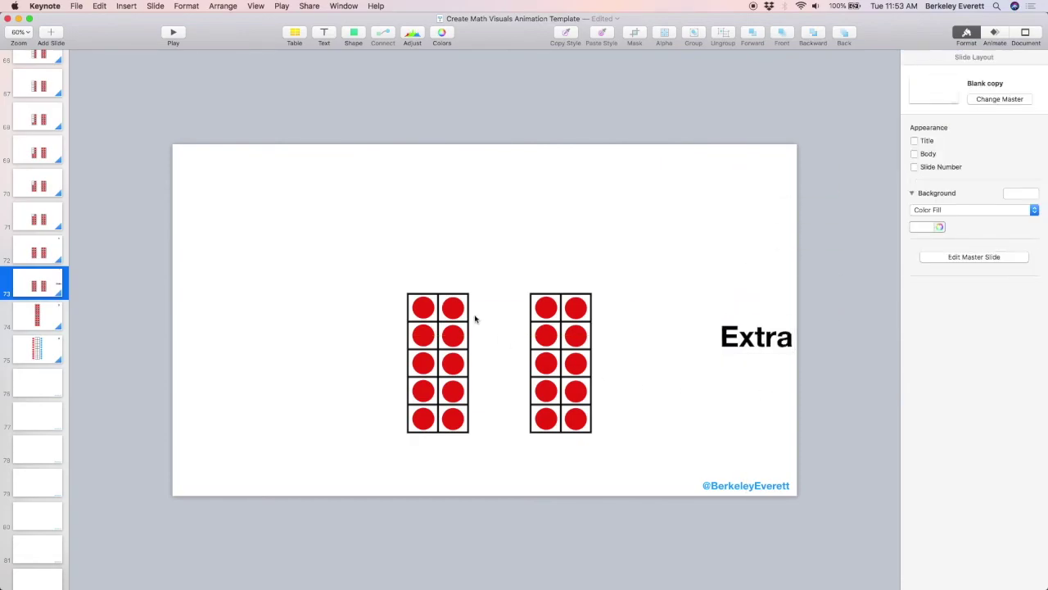
- Group the left and right ten-frames each into a single object
{"action": "left_click_drag", "start_coordinate": [374, 289], "coordinate": [464, 435]}
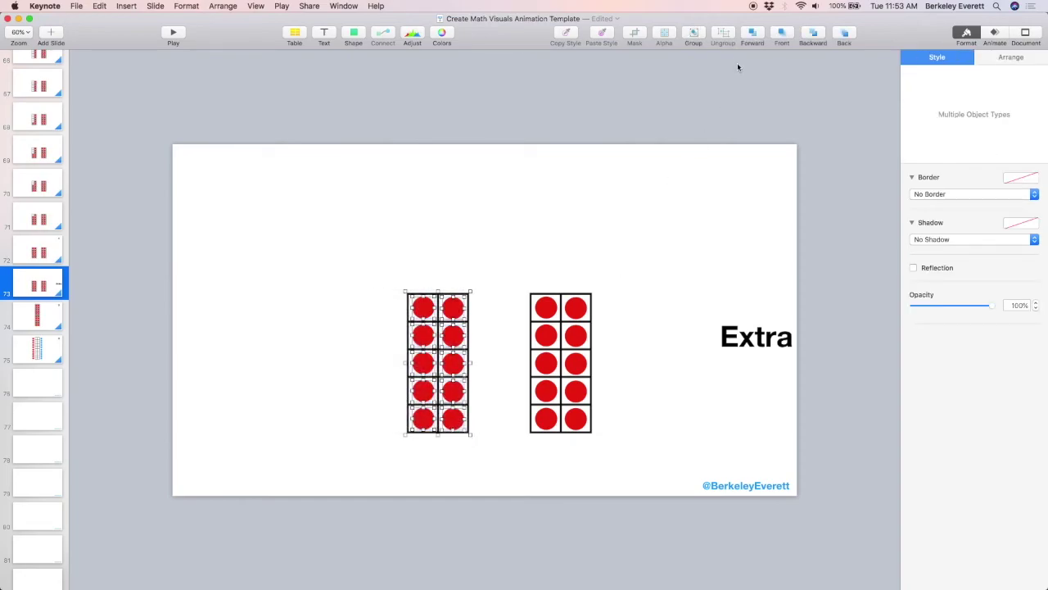
{"action": "left_click", "coordinate": [695, 36]}
{"action": "left_click_drag", "start_coordinate": [505, 274], "coordinate": [600, 462]}
{"action": "left_click", "coordinate": [693, 35]}
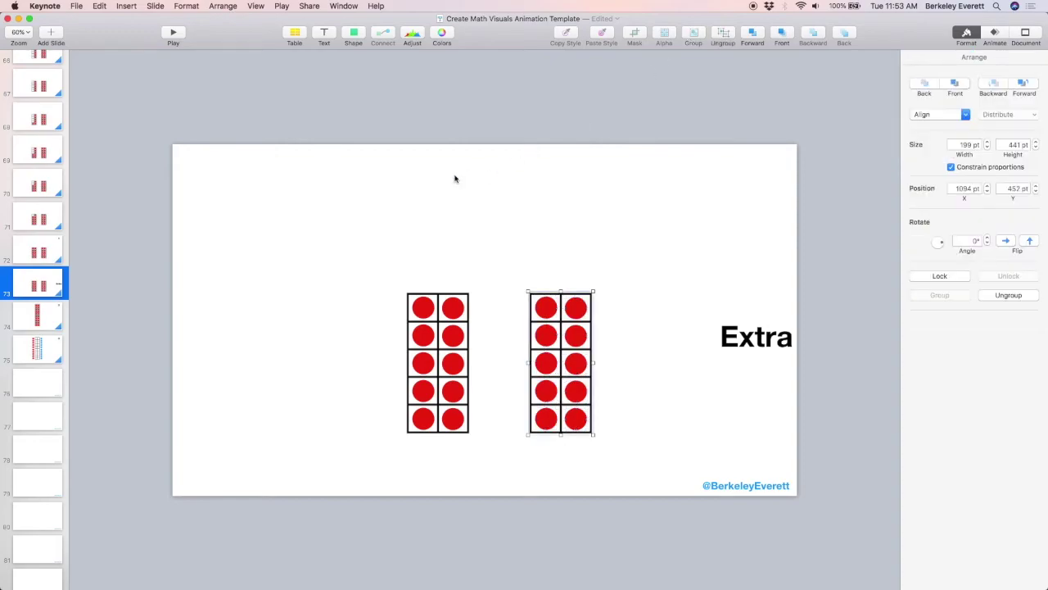
{"action": "left_click", "coordinate": [42, 257]}
- Change slide 72's transition from Magic Move to None
{"action": "left_click", "coordinate": [992, 33]}
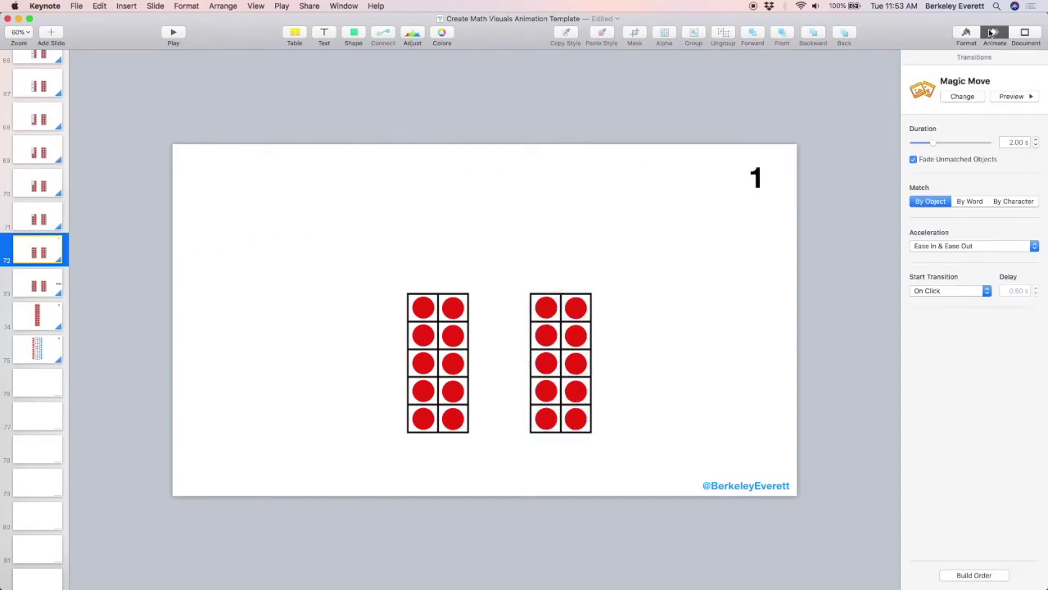
{"action": "left_click", "coordinate": [962, 96]}
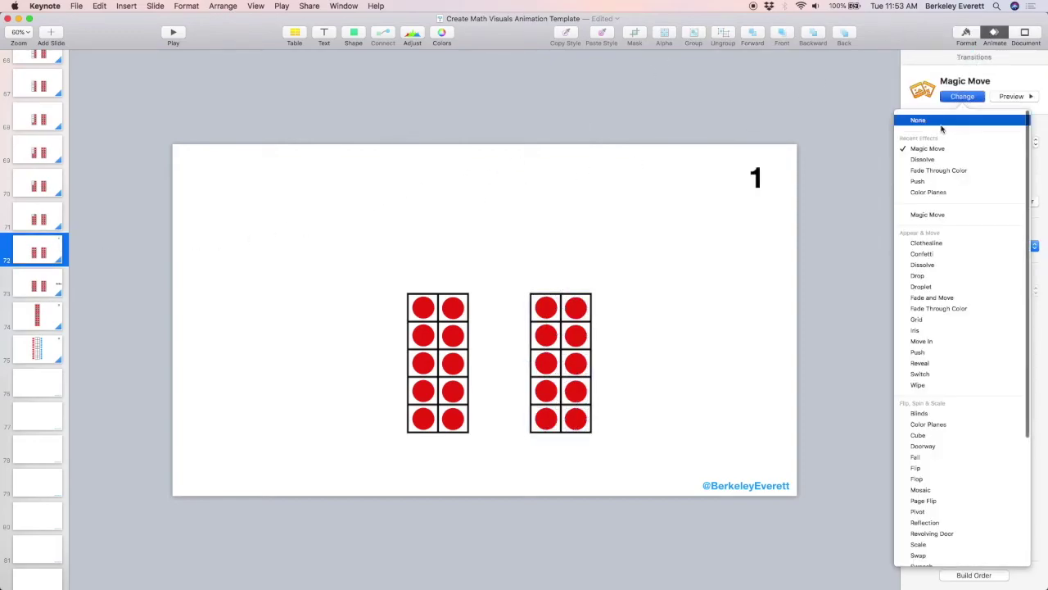
{"action": "left_click", "coordinate": [943, 127]}
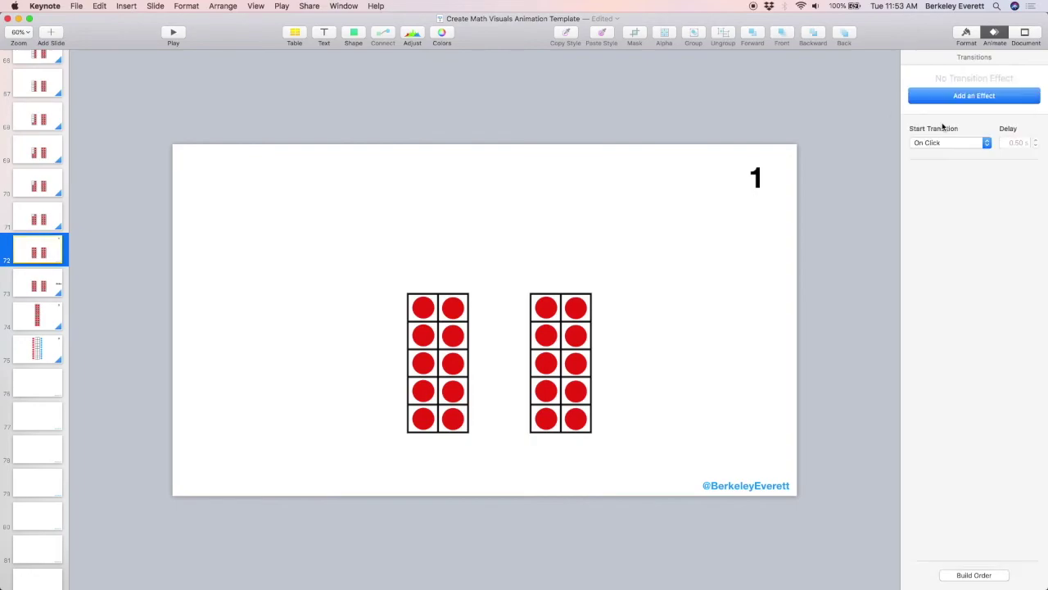
- On slide 74, group the top and bottom ten-frames with their red dots
{"action": "left_click", "coordinate": [50, 291]}
{"action": "left_click", "coordinate": [58, 311]}
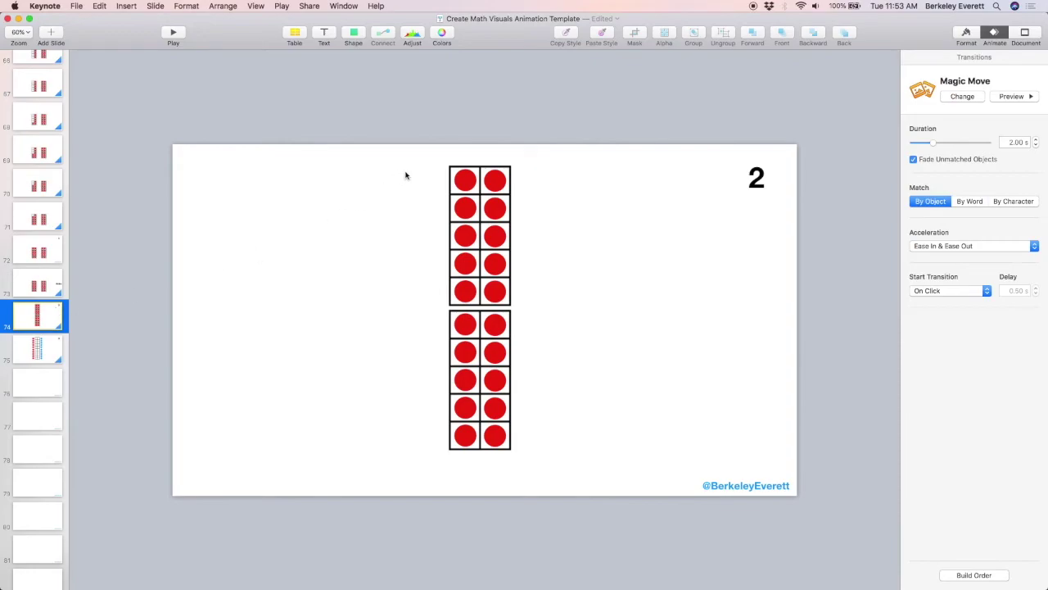
{"action": "left_click_drag", "start_coordinate": [429, 171], "coordinate": [555, 287]}
{"action": "left_click", "coordinate": [696, 43]}
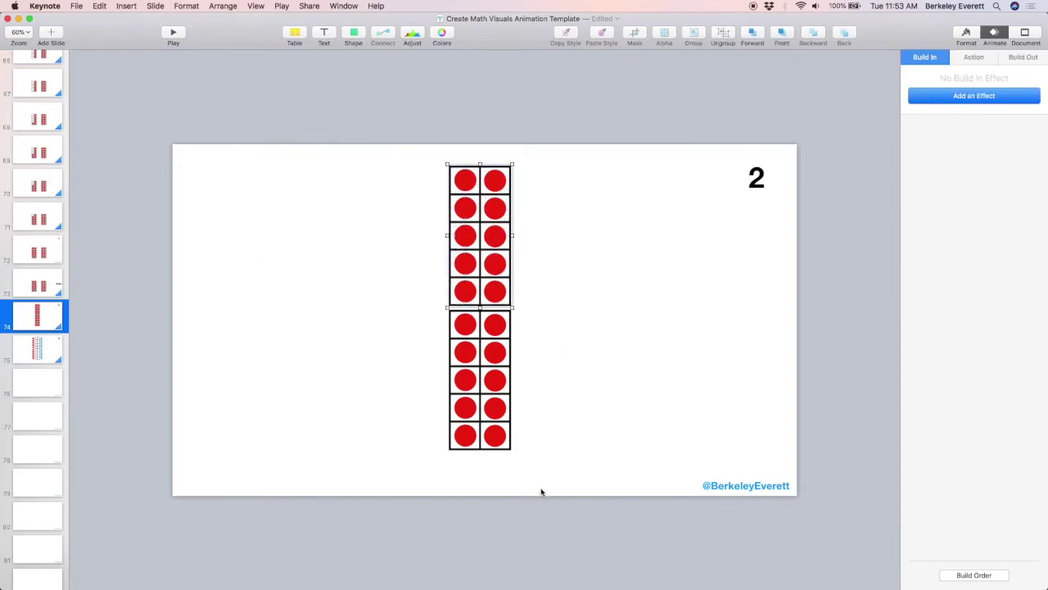
{"action": "left_click_drag", "start_coordinate": [540, 488], "coordinate": [447, 327]}
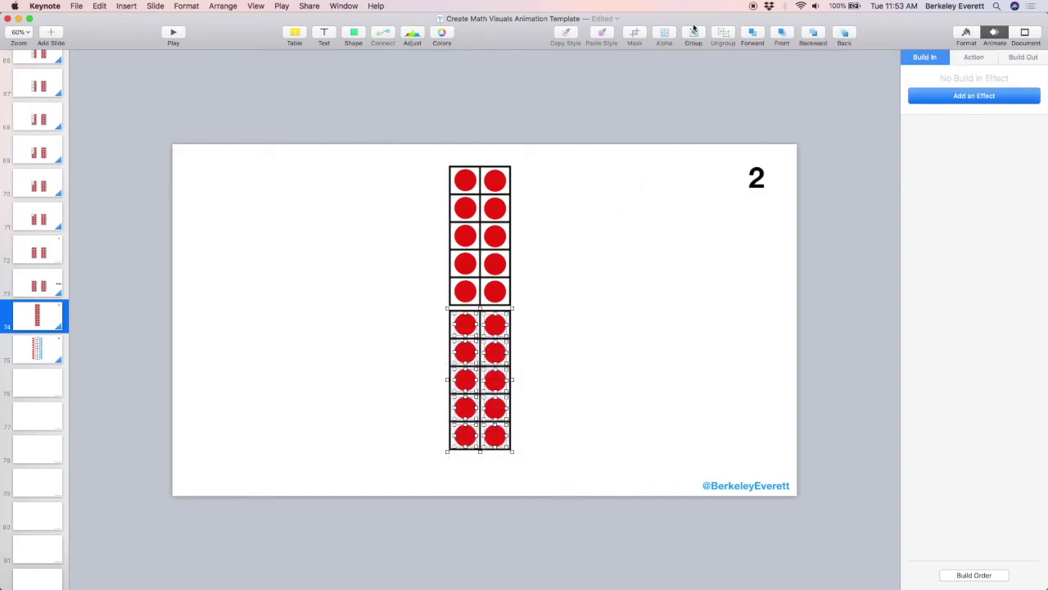
{"action": "left_click", "coordinate": [693, 33]}
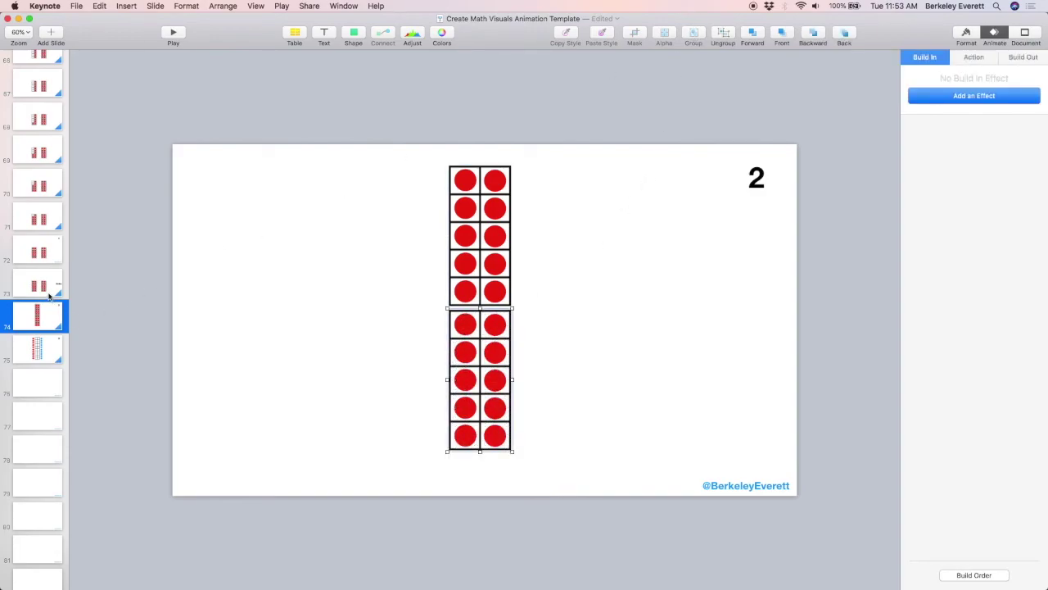
- Move through the slides back to slide 74, labelled 2
{"action": "key", "text": "Up"}
{"action": "key", "text": "Up"}
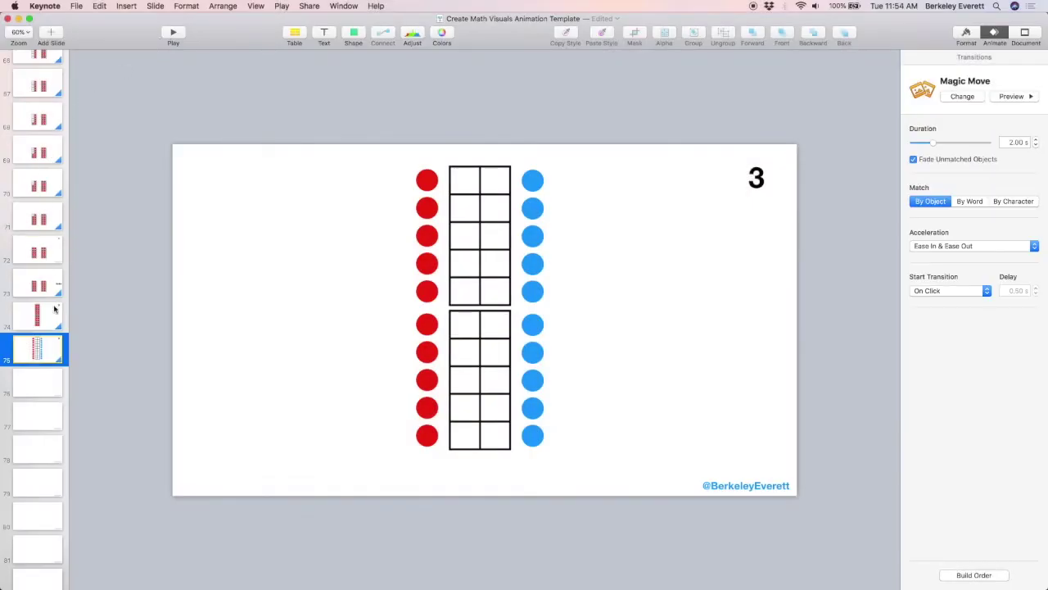
{"action": "left_click", "coordinate": [51, 318]}
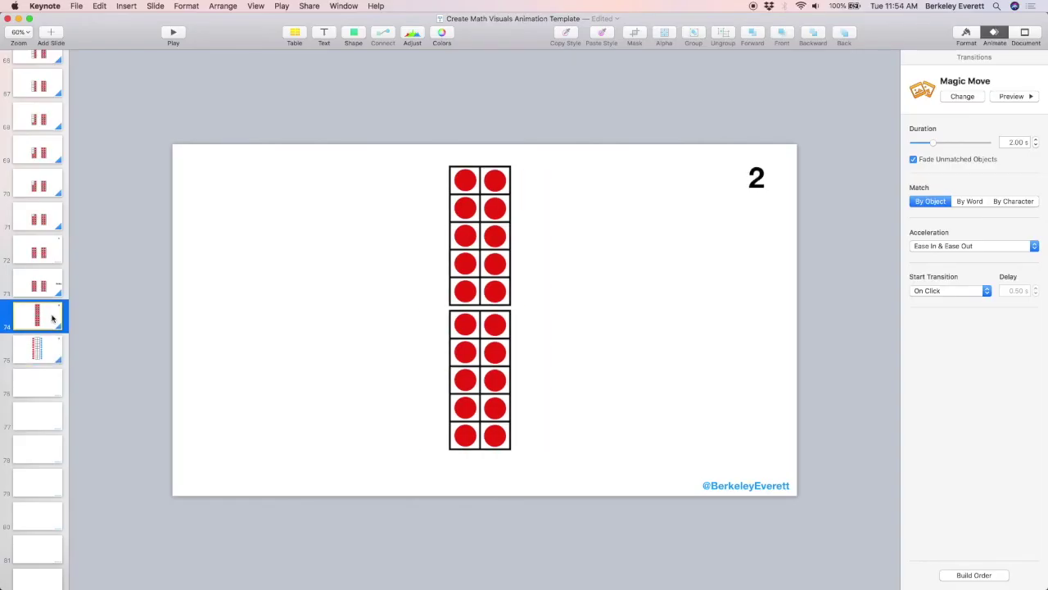
- Duplicate slide 74 and relabel the new slide 'Extra' at its right edge
{"action": "key", "text": "super+d"}
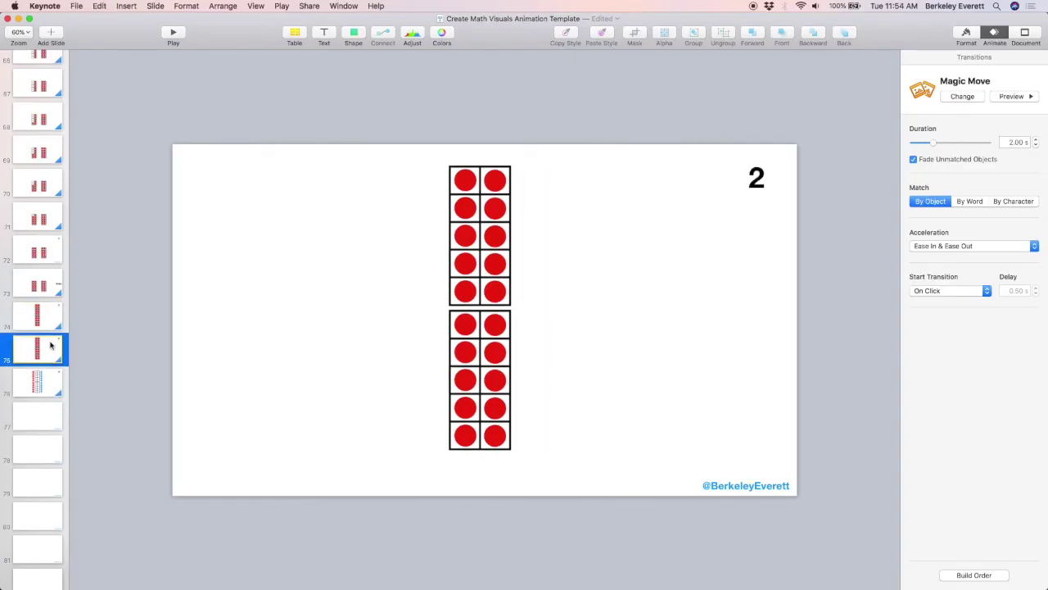
{"action": "left_click_drag", "start_coordinate": [762, 182], "coordinate": [770, 314]}
{"action": "type", "text": "Extra"}
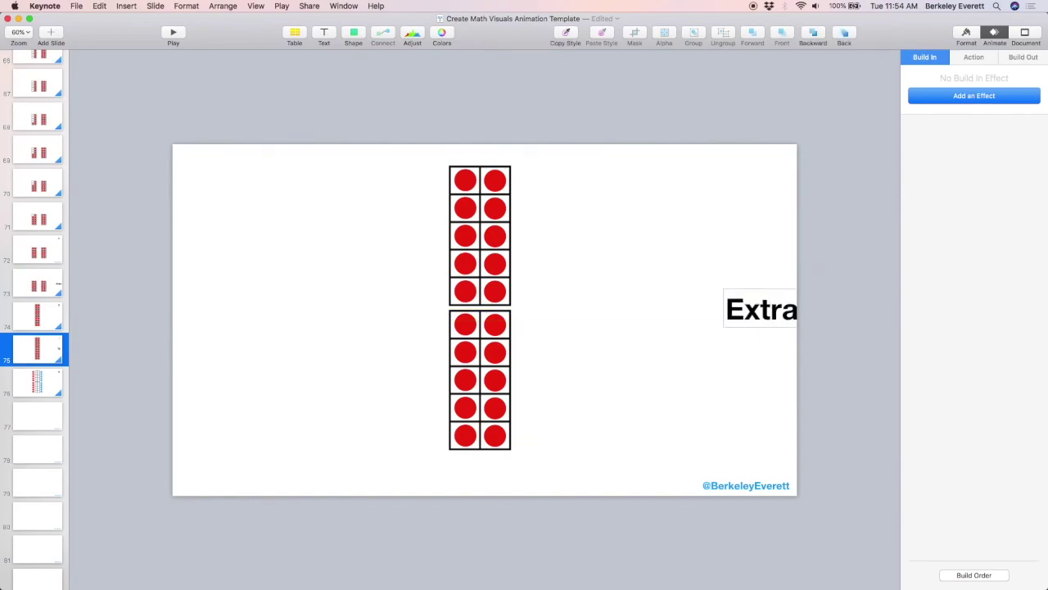
{"action": "left_click", "coordinate": [702, 307]}
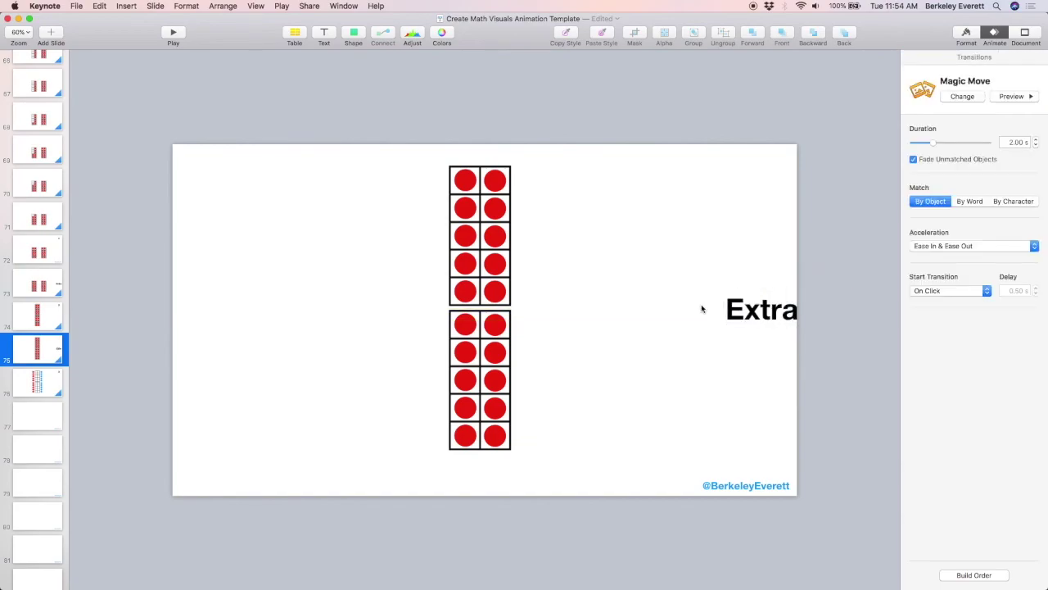
- Ungroup both ten-frames on slide 75 and preview its Magic Move
{"action": "left_click", "coordinate": [51, 375]}
{"action": "left_click", "coordinate": [47, 362]}
{"action": "left_click_drag", "start_coordinate": [432, 174], "coordinate": [546, 298]}
{"action": "left_click", "coordinate": [724, 33]}
{"action": "left_click", "coordinate": [479, 377]}
{"action": "left_click", "coordinate": [725, 33]}
{"action": "left_click", "coordinate": [59, 348]}
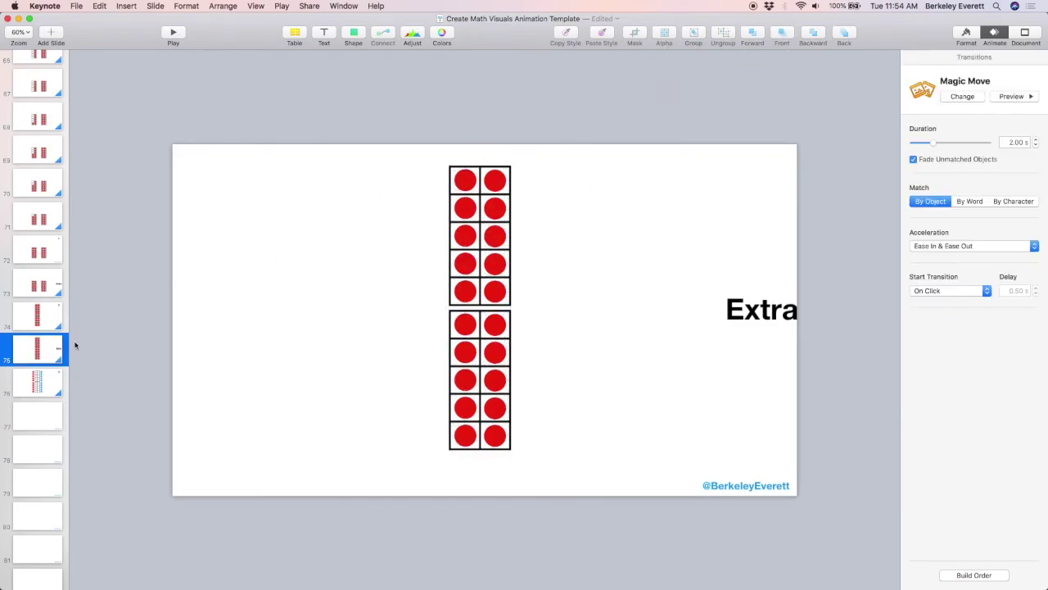
{"action": "left_click", "coordinate": [1004, 96]}
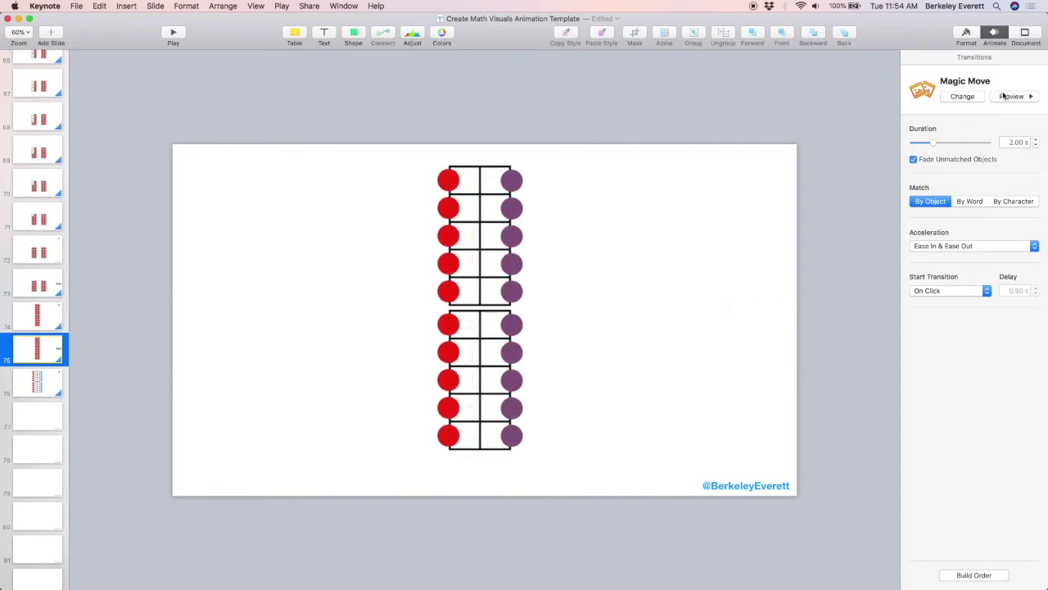
- Set slide 74's transition to None
{"action": "left_click", "coordinate": [50, 308]}
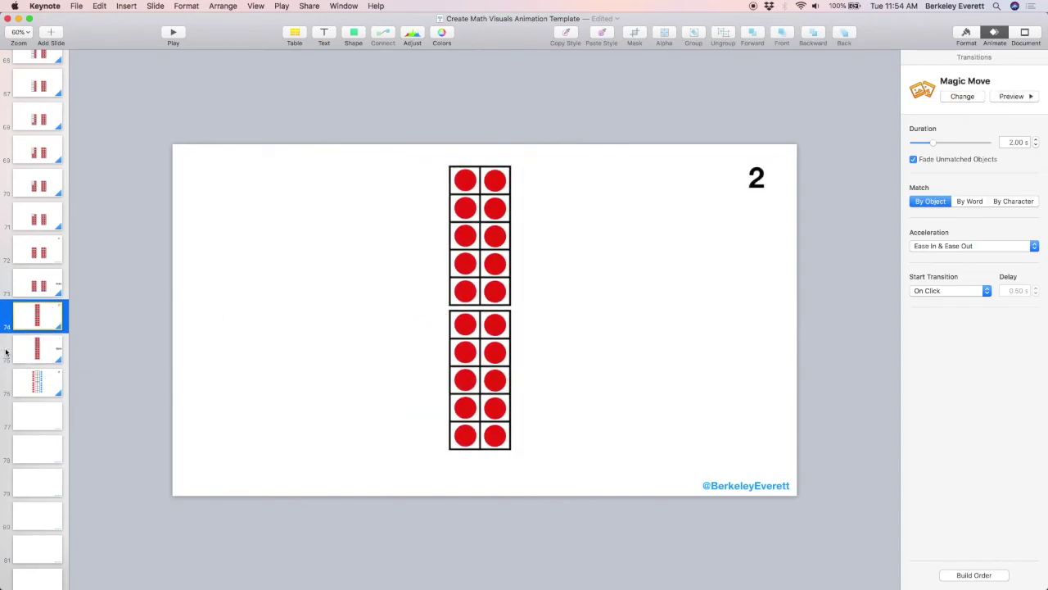
{"action": "left_click", "coordinate": [960, 96]}
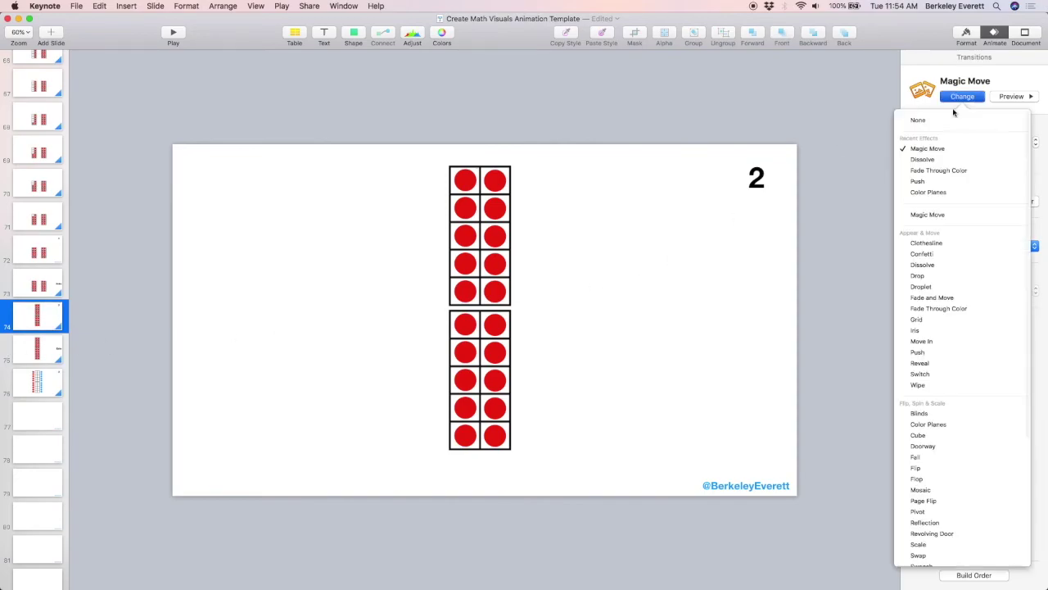
{"action": "left_click", "coordinate": [932, 124]}
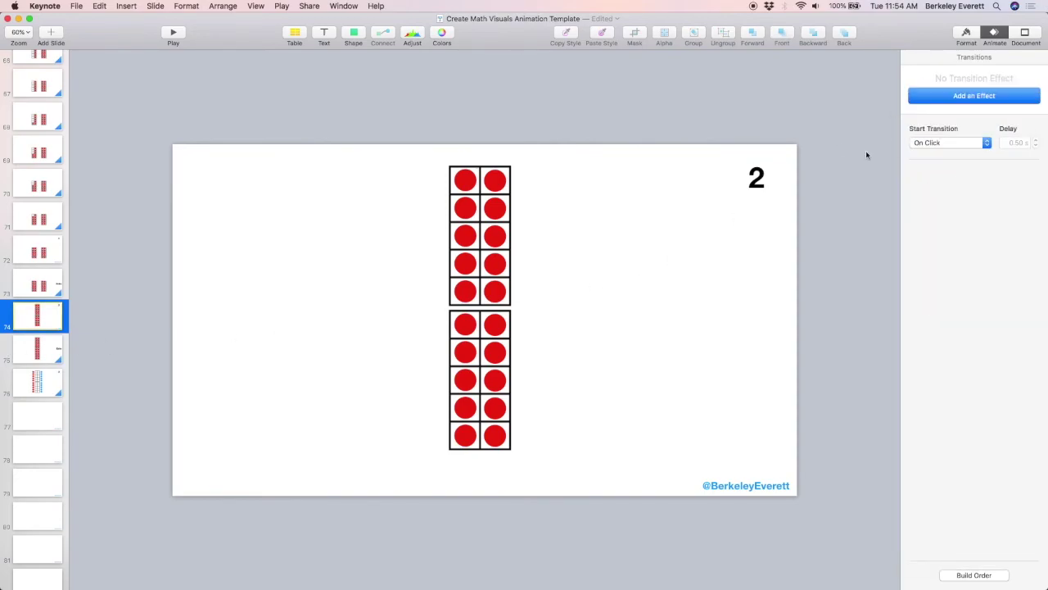
- Play the slideshow from the Extra slide 75, then exit back to editing
{"action": "left_click", "coordinate": [47, 350]}
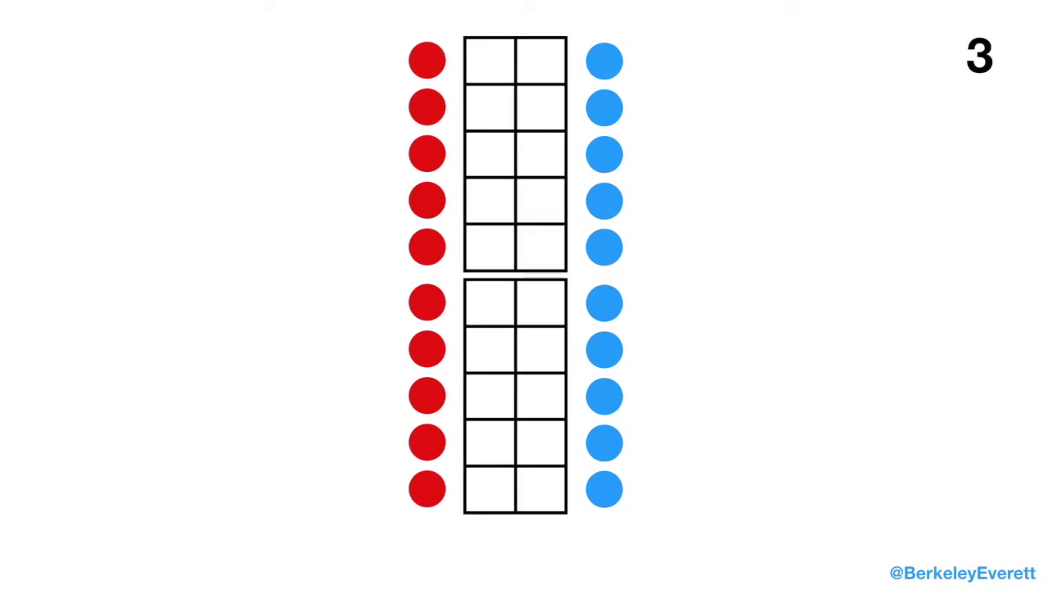
{"action": "key", "text": "Escape"}
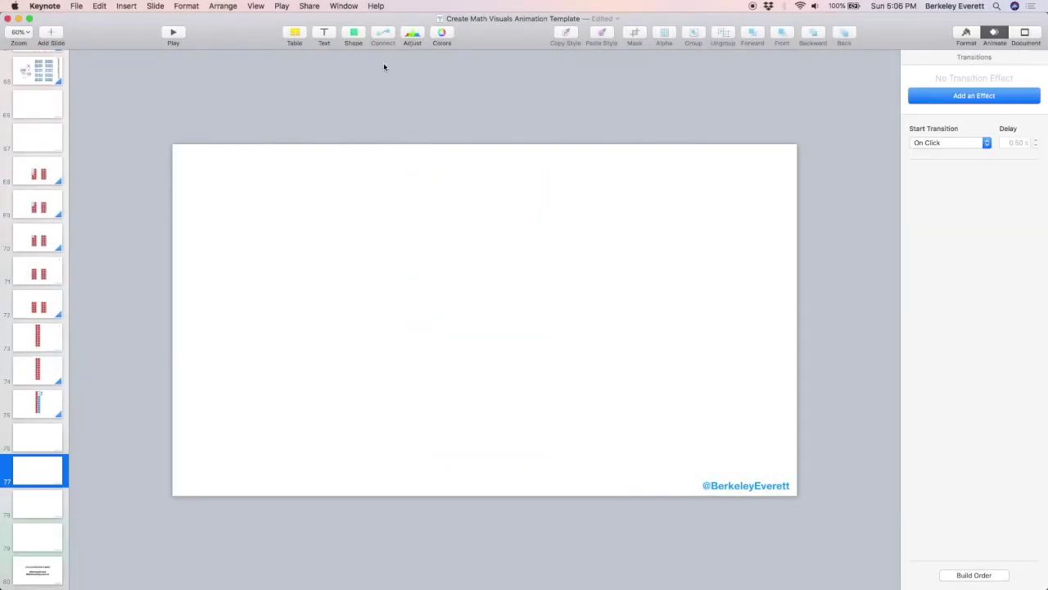
- Insert a curved line shape and stretch it into a wide arc
{"action": "left_click", "coordinate": [354, 33]}
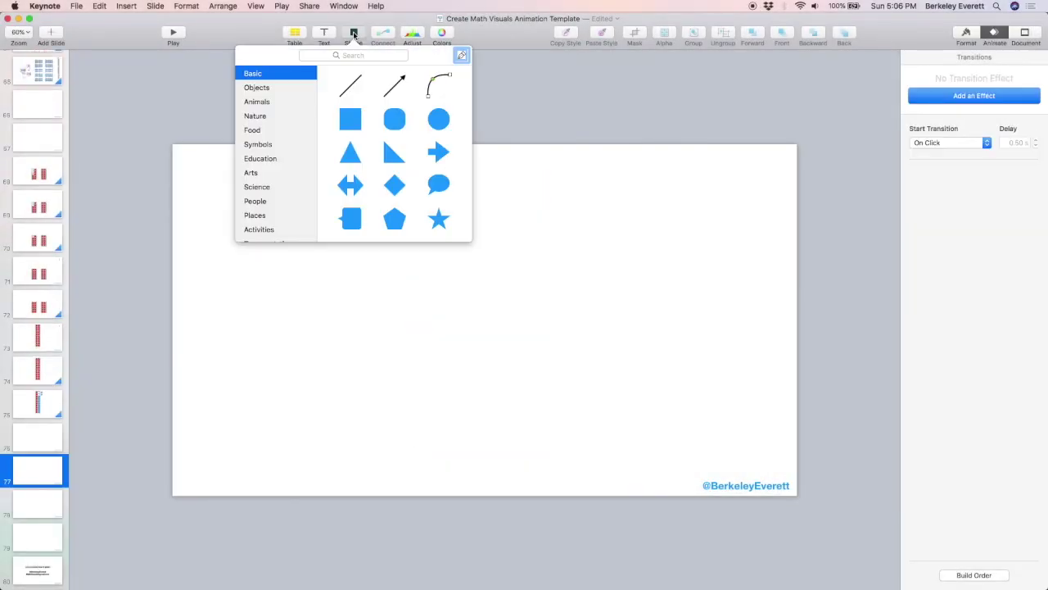
{"action": "left_click", "coordinate": [434, 85]}
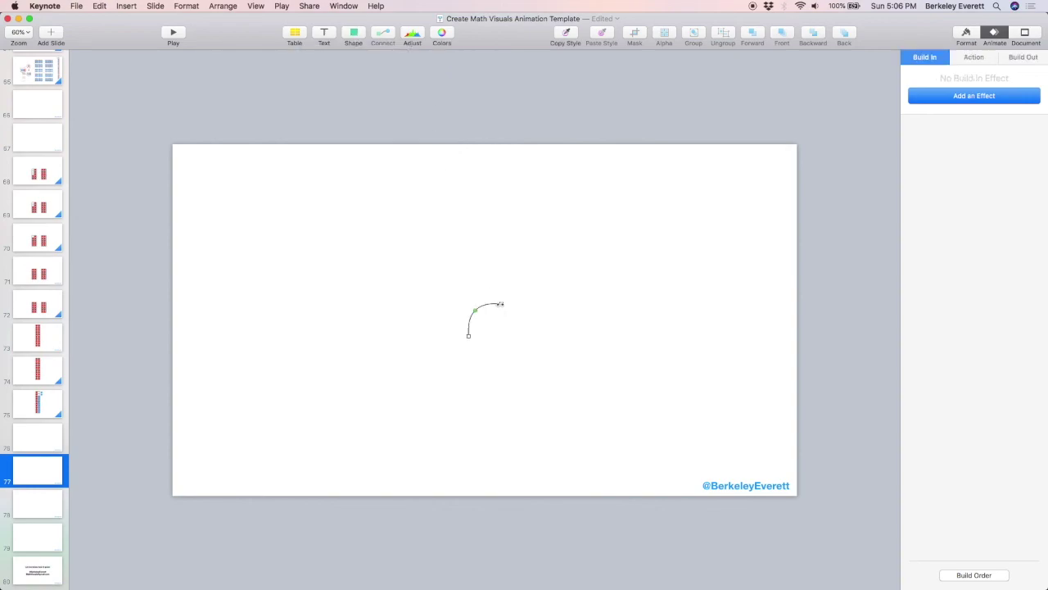
{"action": "left_click_drag", "start_coordinate": [502, 304], "coordinate": [569, 334]}
{"action": "left_click", "coordinate": [572, 362]}
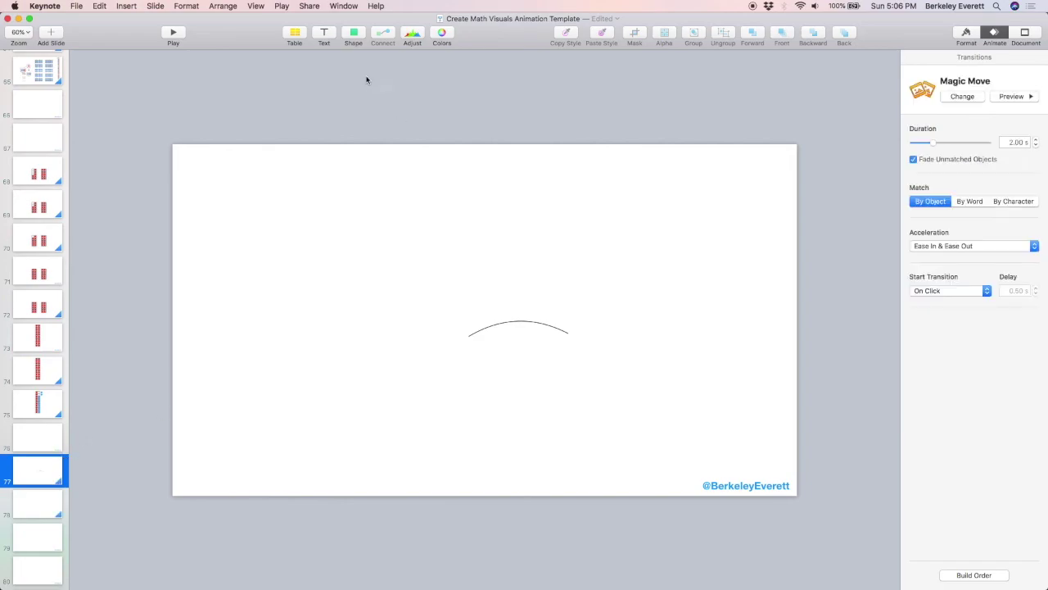
- Add a straight line left of the arc, lengthen it to about 417 pt, make it editable, and bend its middle up
{"action": "left_click", "coordinate": [358, 35]}
{"action": "left_click", "coordinate": [358, 83]}
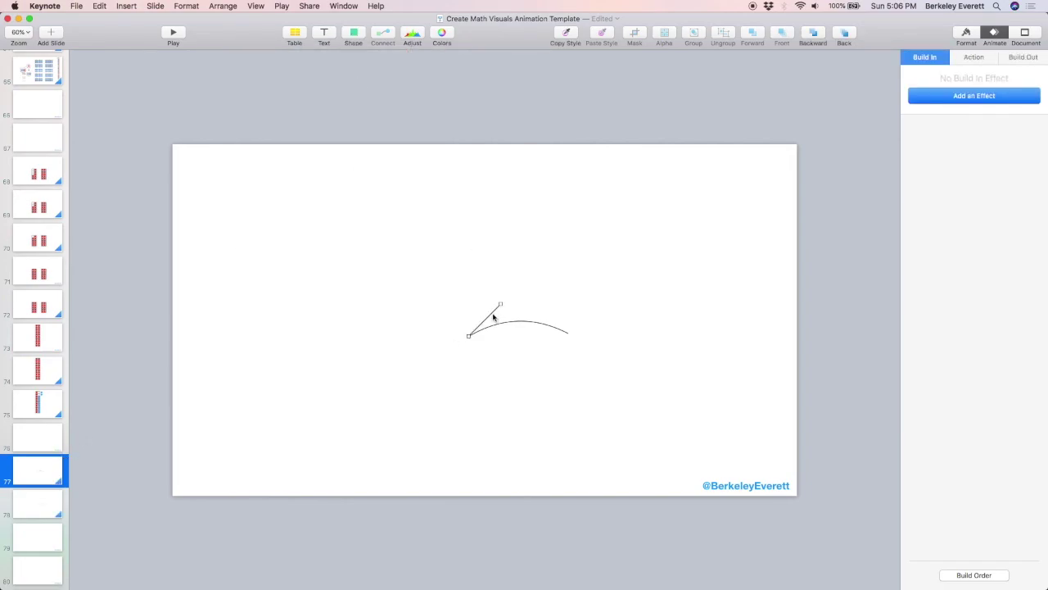
{"action": "left_click_drag", "start_coordinate": [493, 316], "coordinate": [391, 330]}
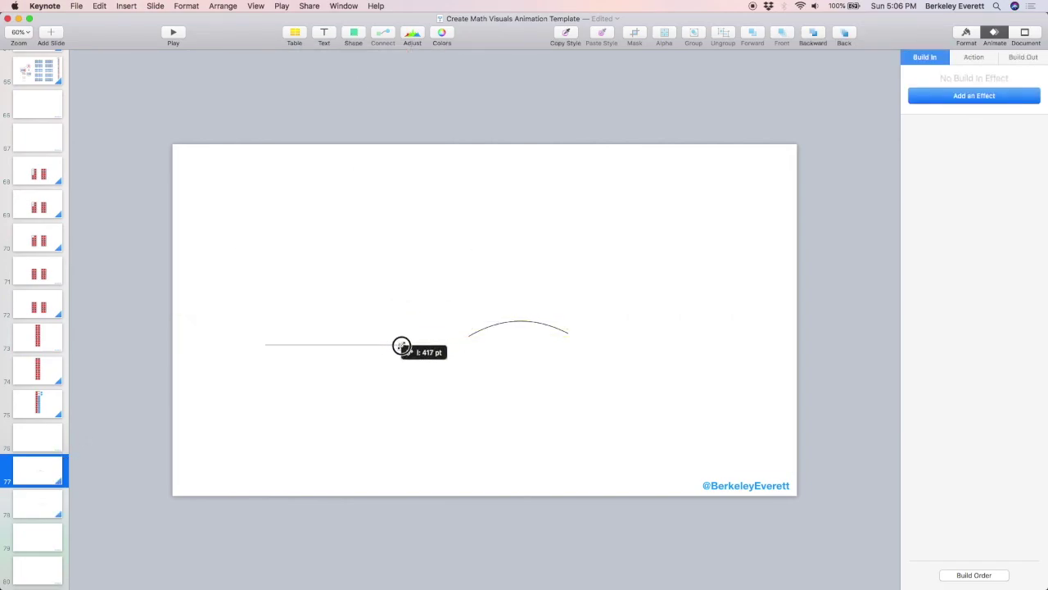
{"action": "left_click_drag", "start_coordinate": [401, 345], "coordinate": [400, 345]}
{"action": "right_click", "coordinate": [335, 346]}
{"action": "left_click", "coordinate": [370, 496]}
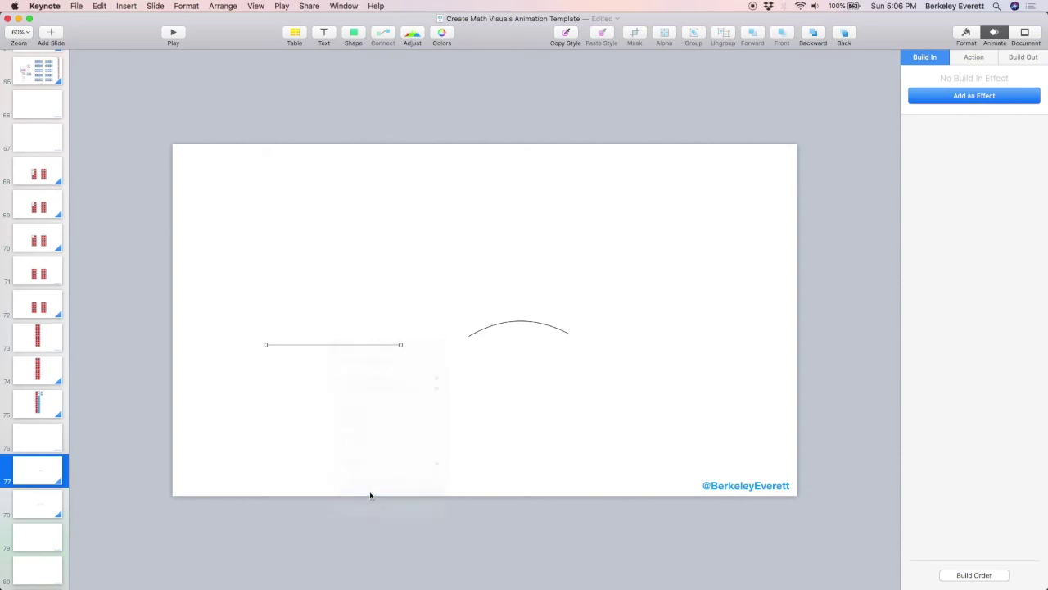
{"action": "left_click_drag", "start_coordinate": [334, 345], "coordinate": [333, 328]}
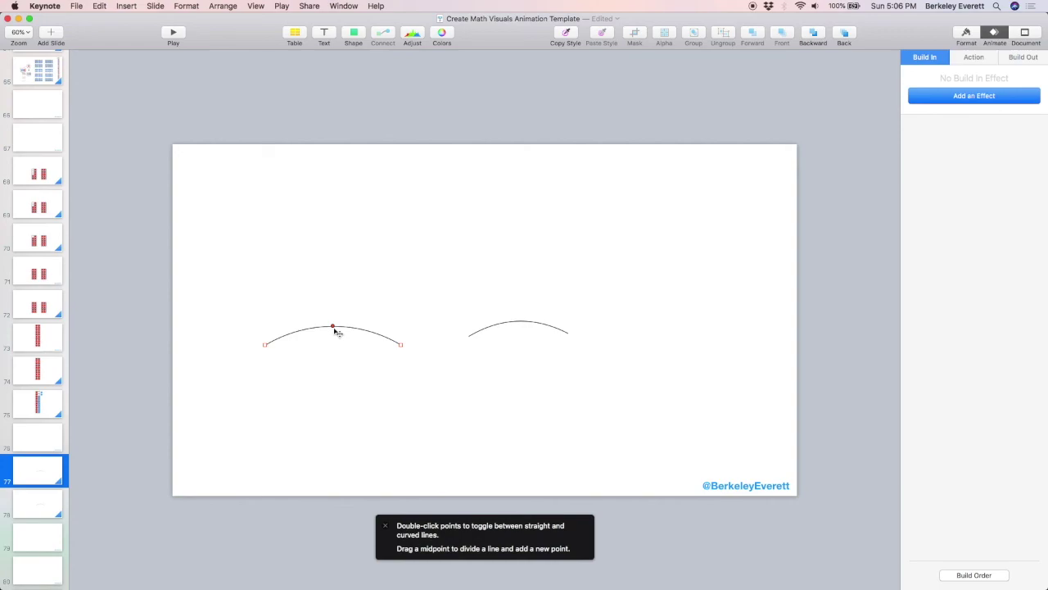